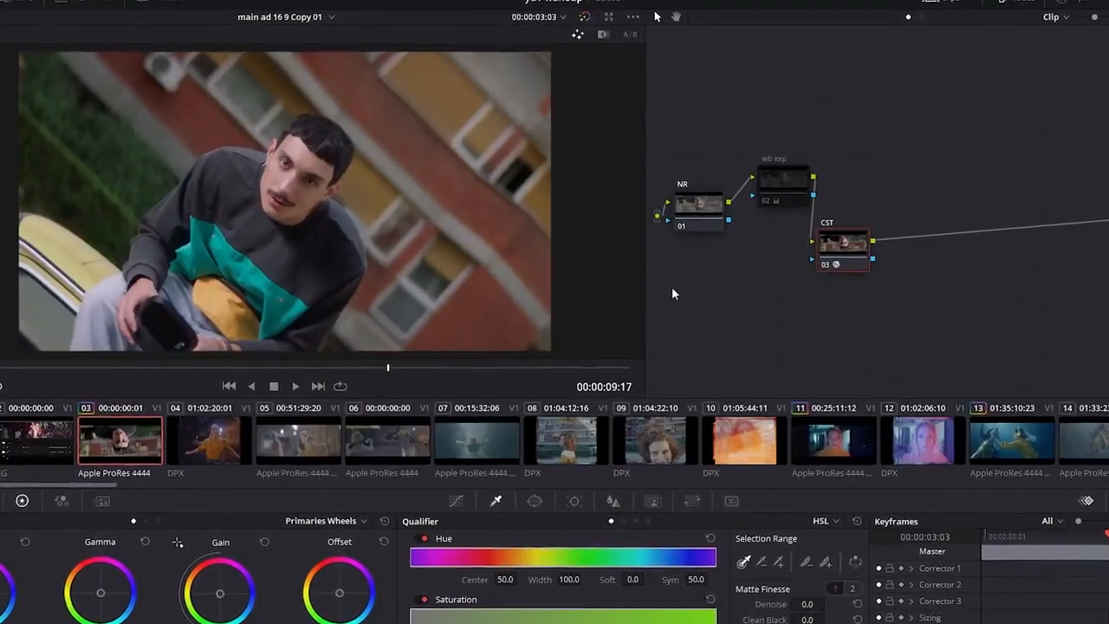
pyautogui.click(169, 448)
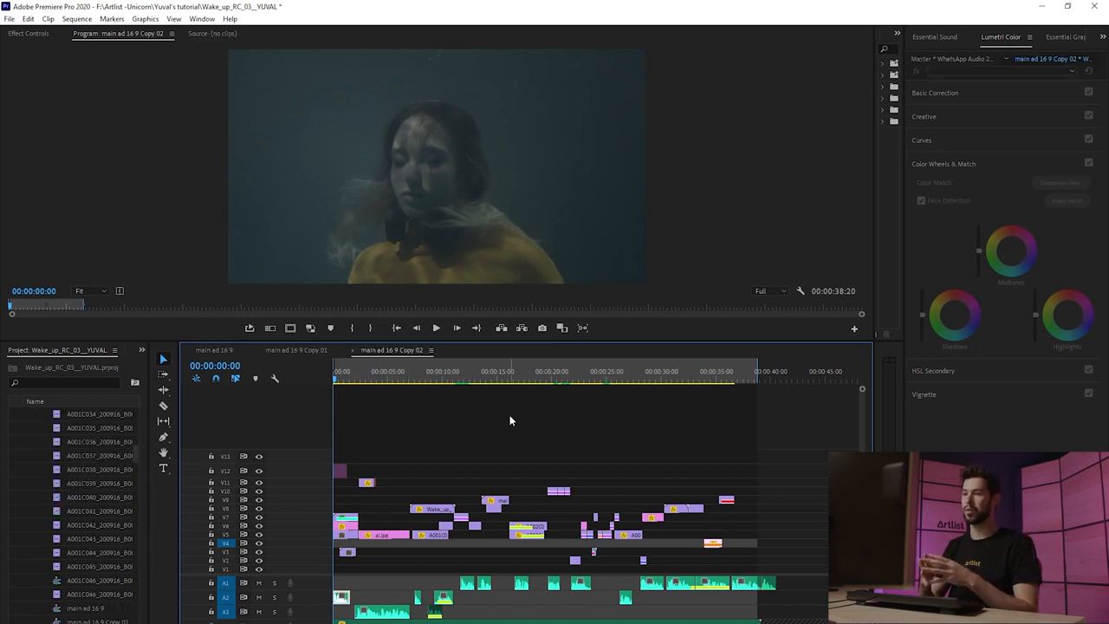
# - Delete the clip at the start of video track V12 in the main ad 16 9 Copy 02 sequence
pyautogui.click(340, 473)
pyautogui.press('Delete')
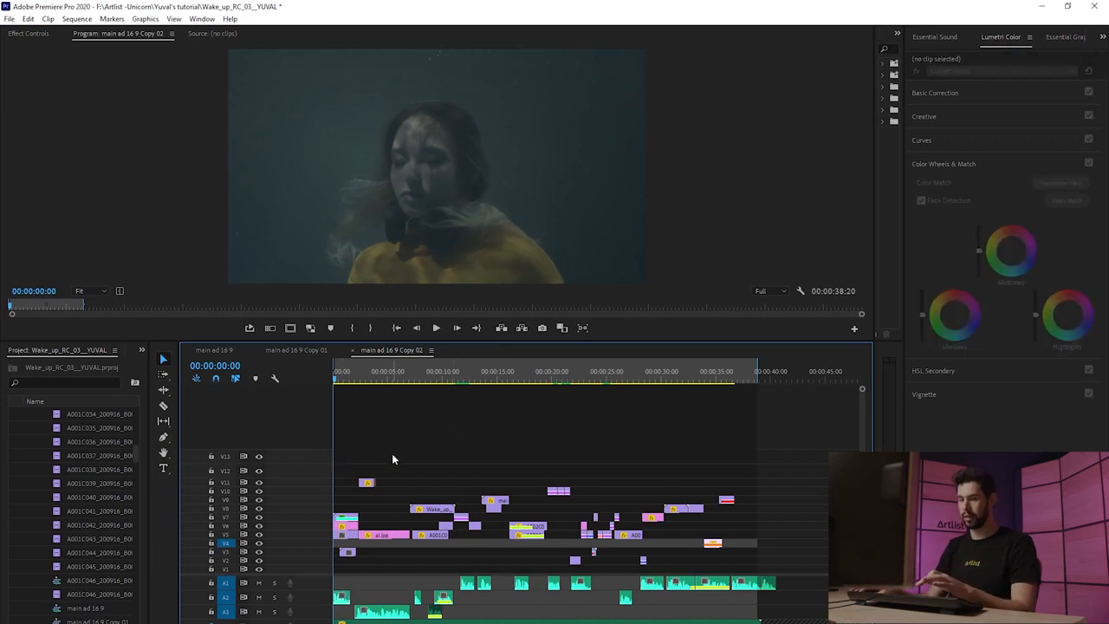
pyautogui.press('=')
pyautogui.press('=')
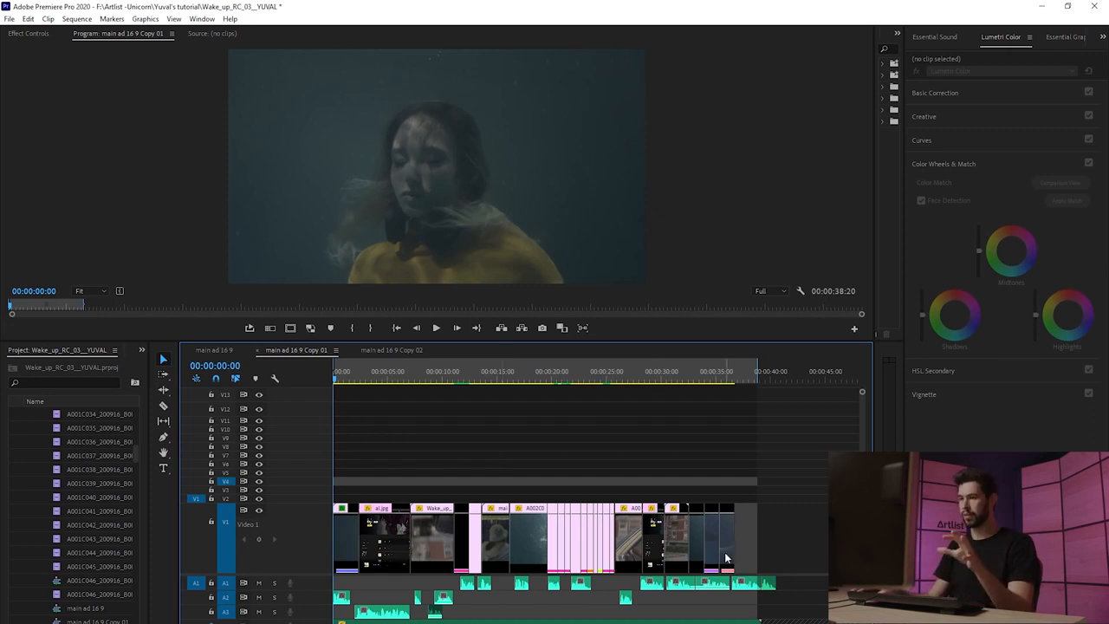
# - Scrub through the flattened main ad 16 9 Copy 01 sequence to the jumping shot at 00:00:31:01
pyautogui.click(347, 380)
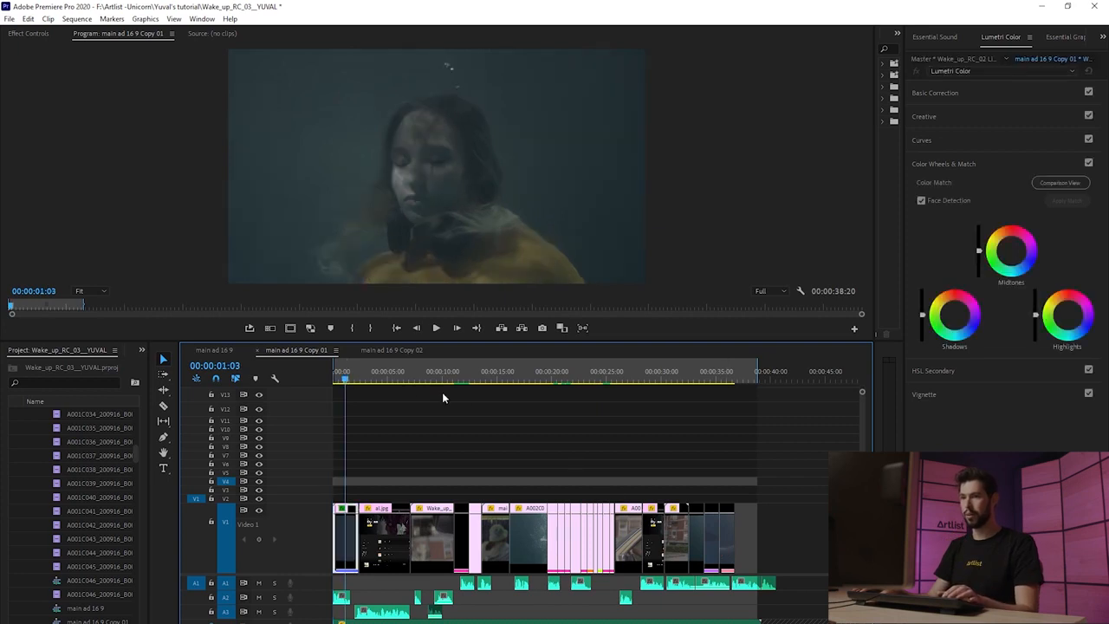
pyautogui.moveTo(438, 379); pyautogui.dragTo(671, 406)
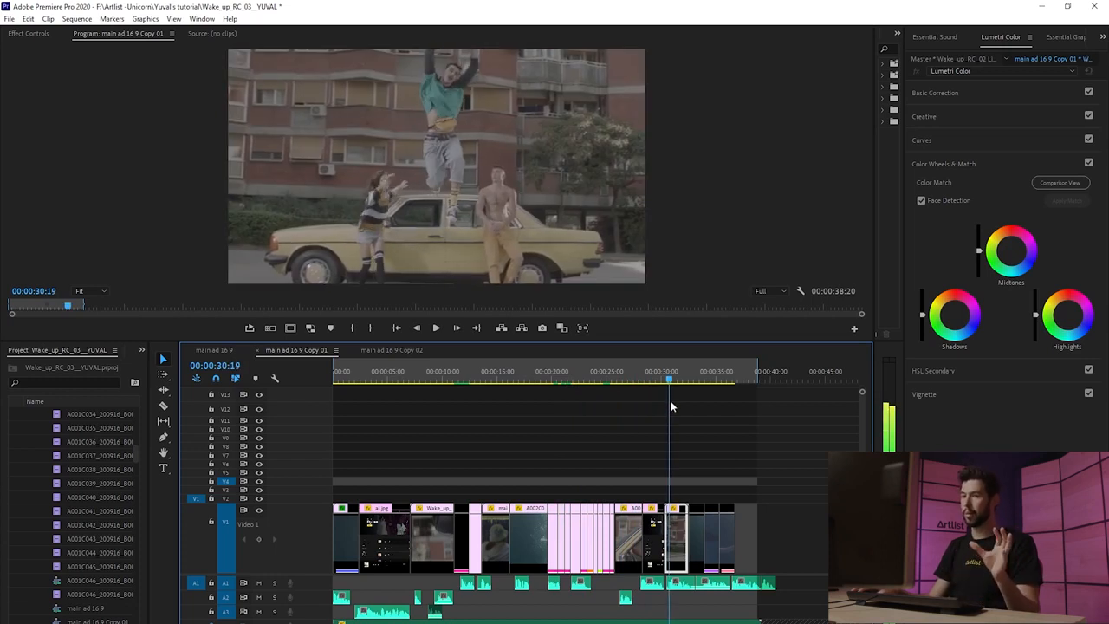
pyautogui.moveTo(672, 405); pyautogui.dragTo(676, 407)
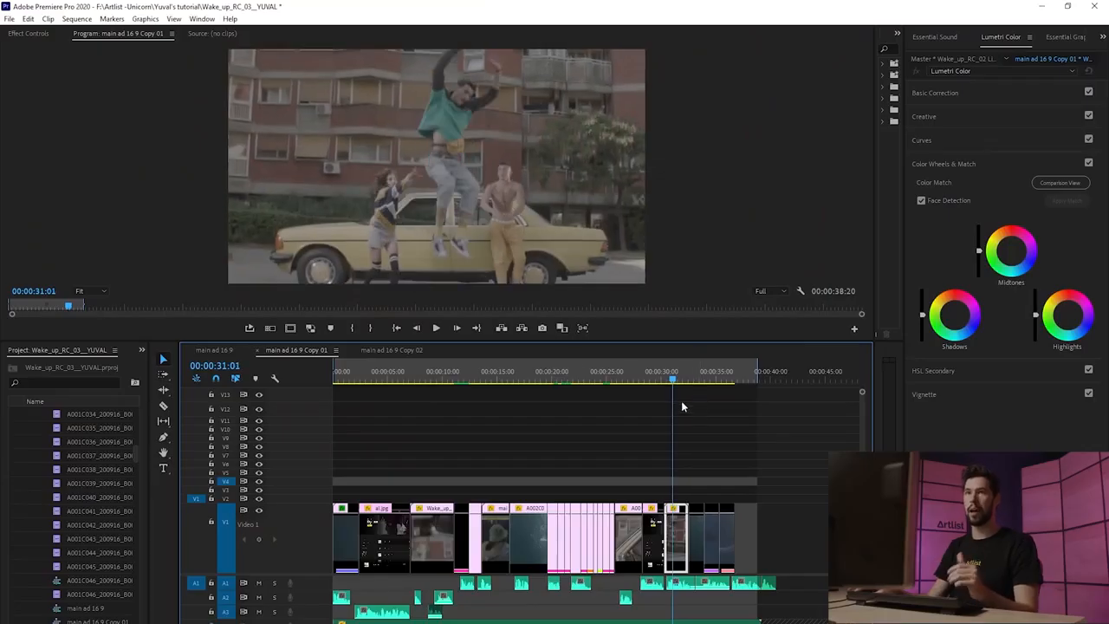
# - Export the main ad 16 9 Copy 01 sequence as a Final Cut Pro XML named "main ad 16 9 s" in the From Premiere folder
pyautogui.click(9, 19)
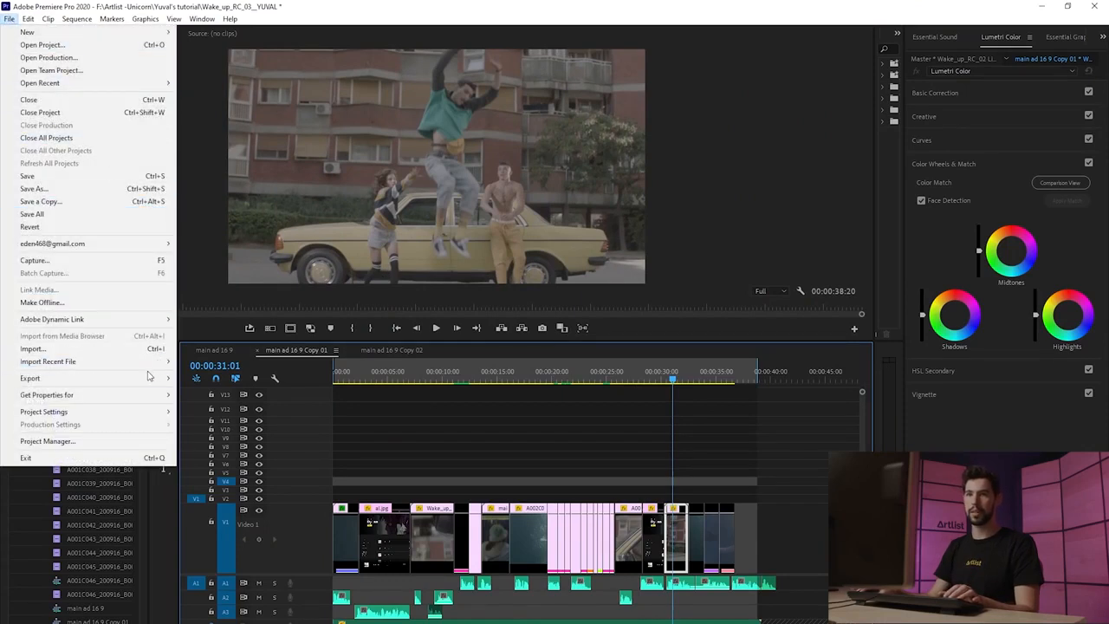
pyautogui.moveTo(151, 378)
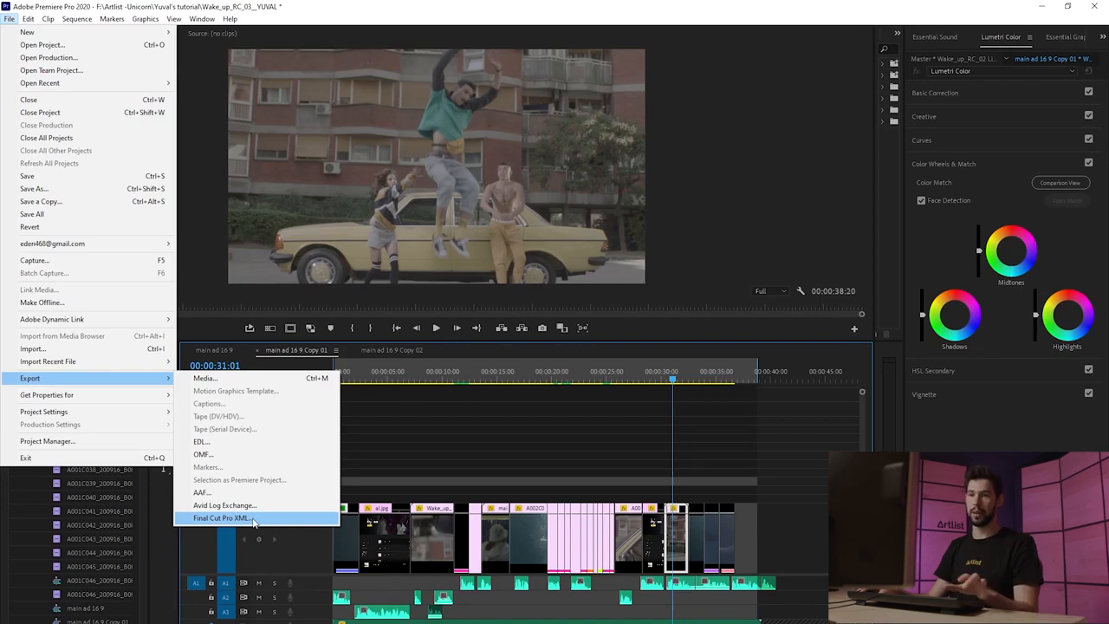
pyautogui.click(253, 520)
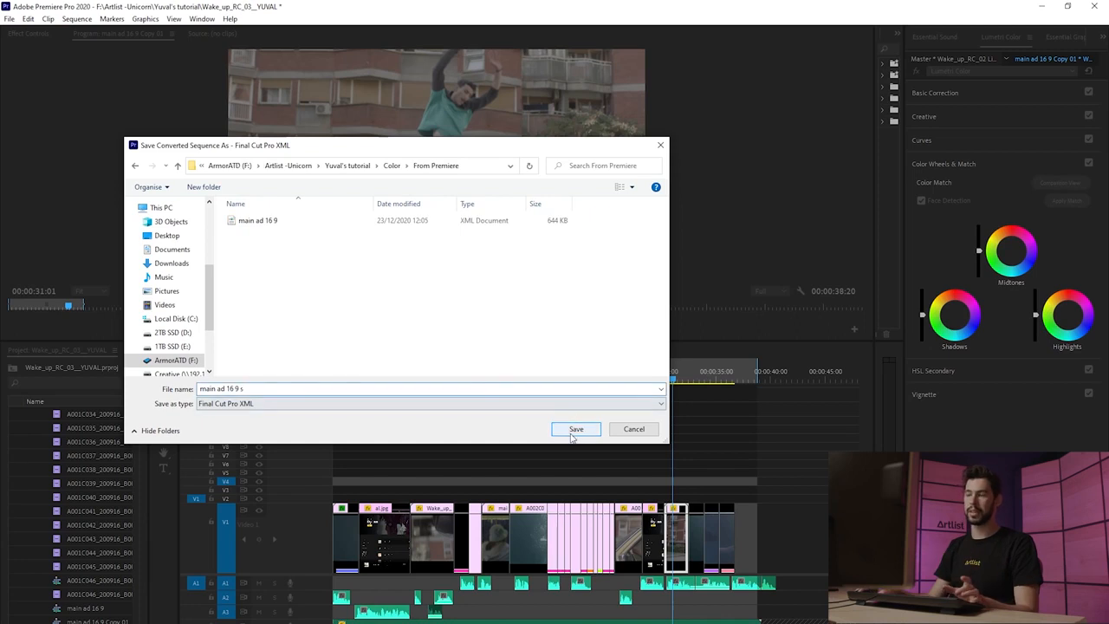
pyautogui.click(573, 431)
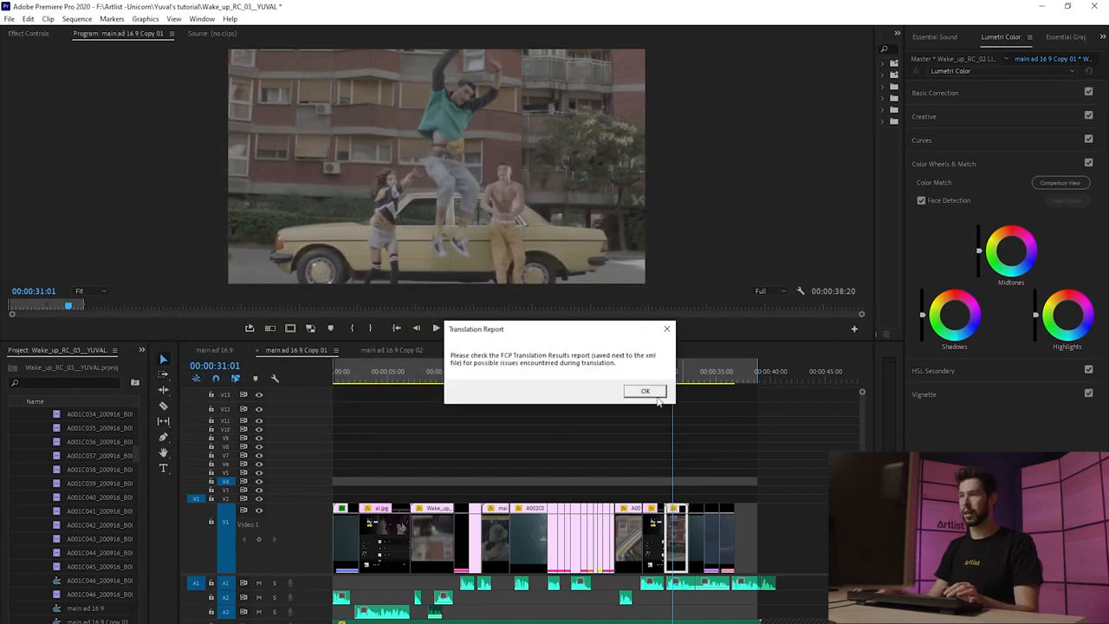
pyautogui.click(647, 394)
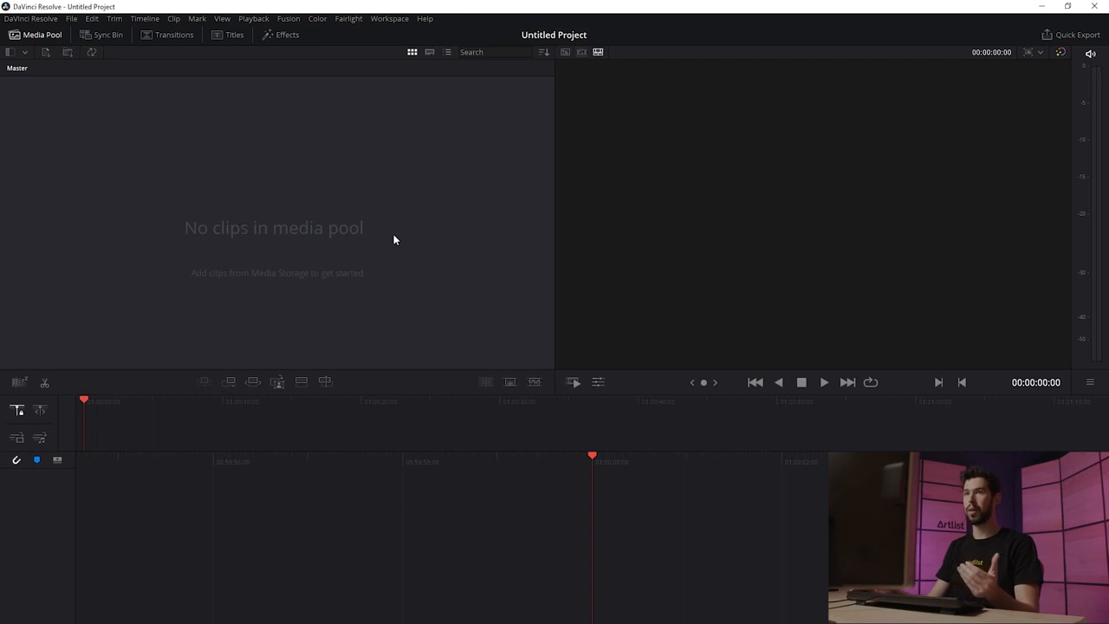
# - Switch to DaVinci Resolve and import the "main ad 16 9" XML from the From Premiere folder as timeline main ad 16 9 Copy 01
pyautogui.click(71, 18)
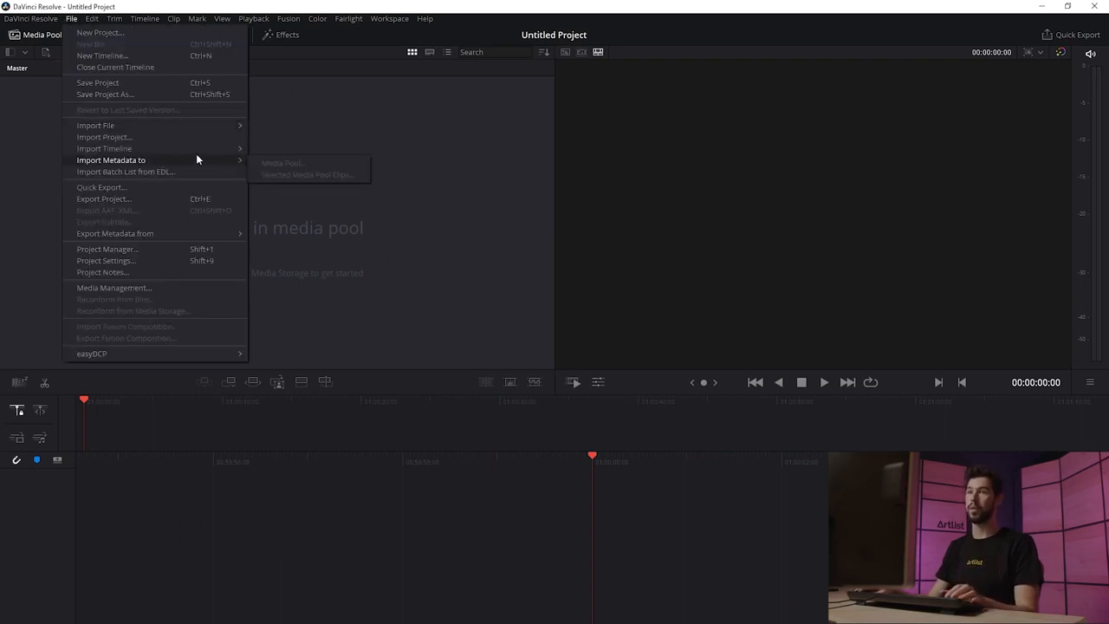
pyautogui.moveTo(204, 153)
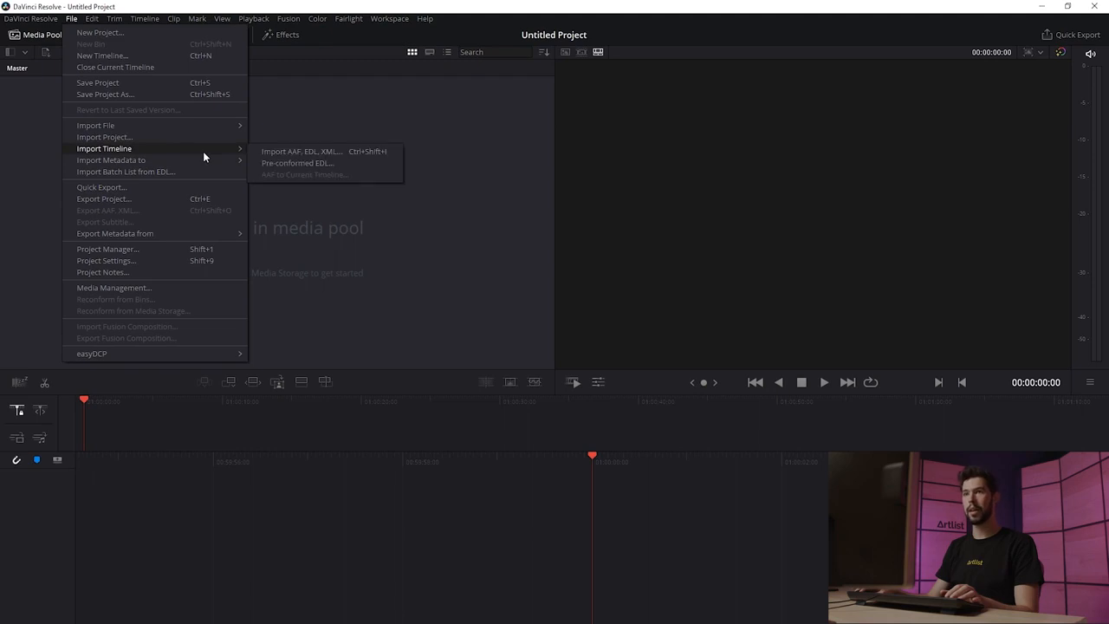
pyautogui.click(327, 152)
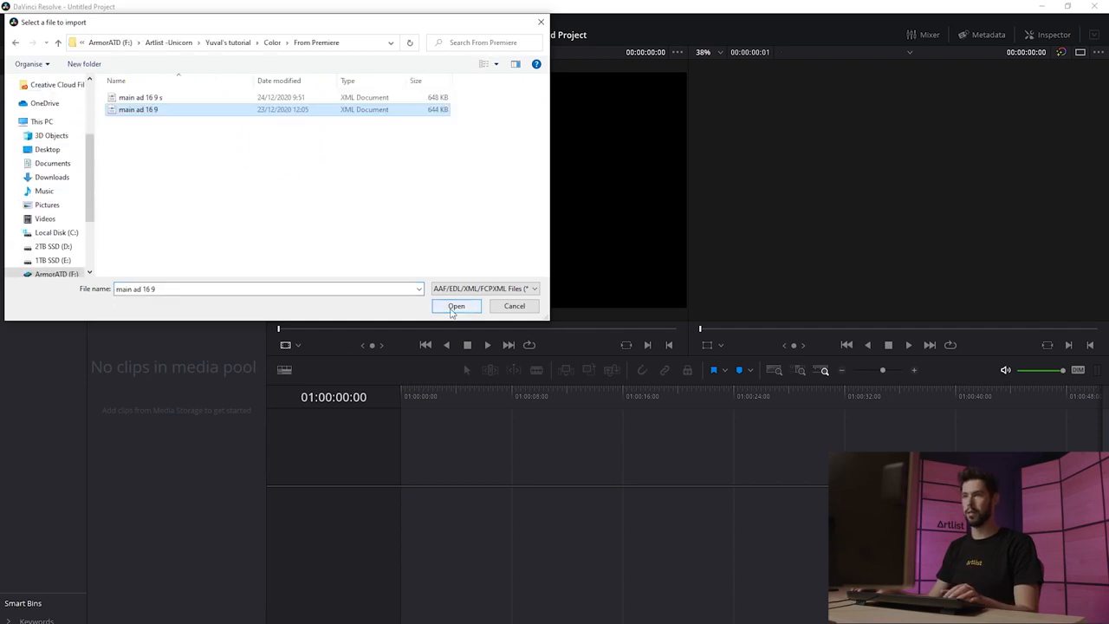
pyautogui.click(456, 306)
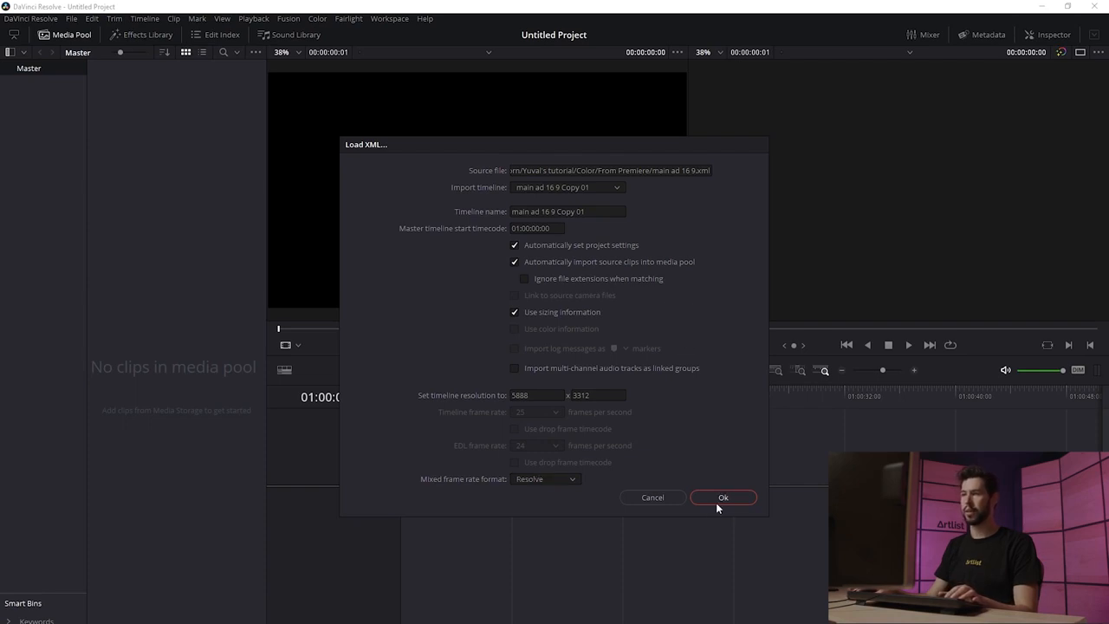
pyautogui.click(717, 499)
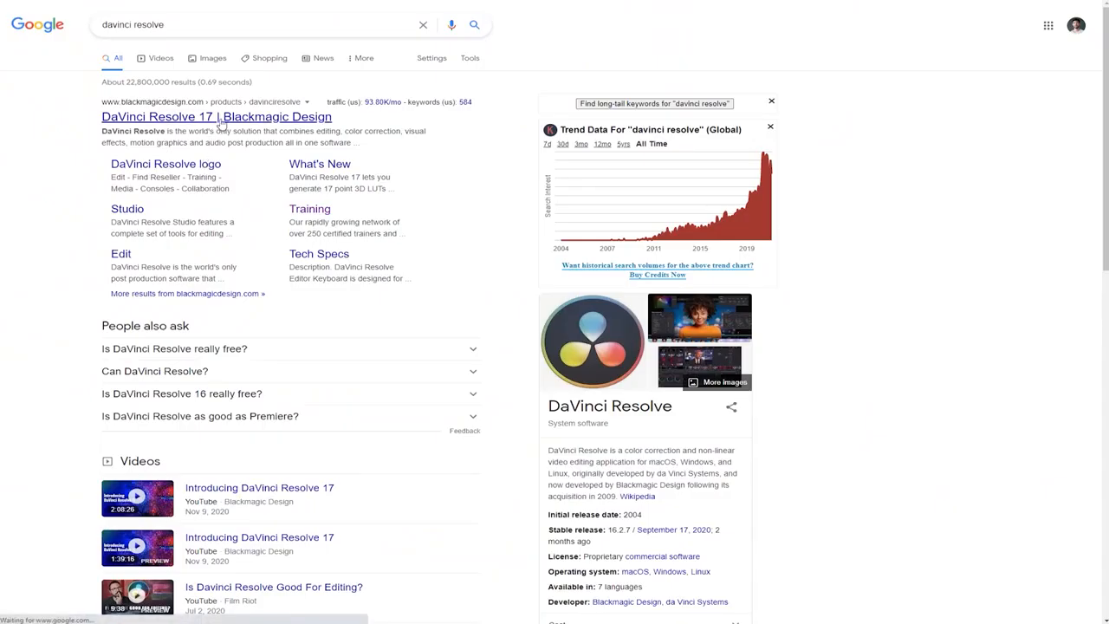
# - In the web browser, open the DaVinci Resolve 17 product page from the search results and choose to download the software
pyautogui.click(221, 122)
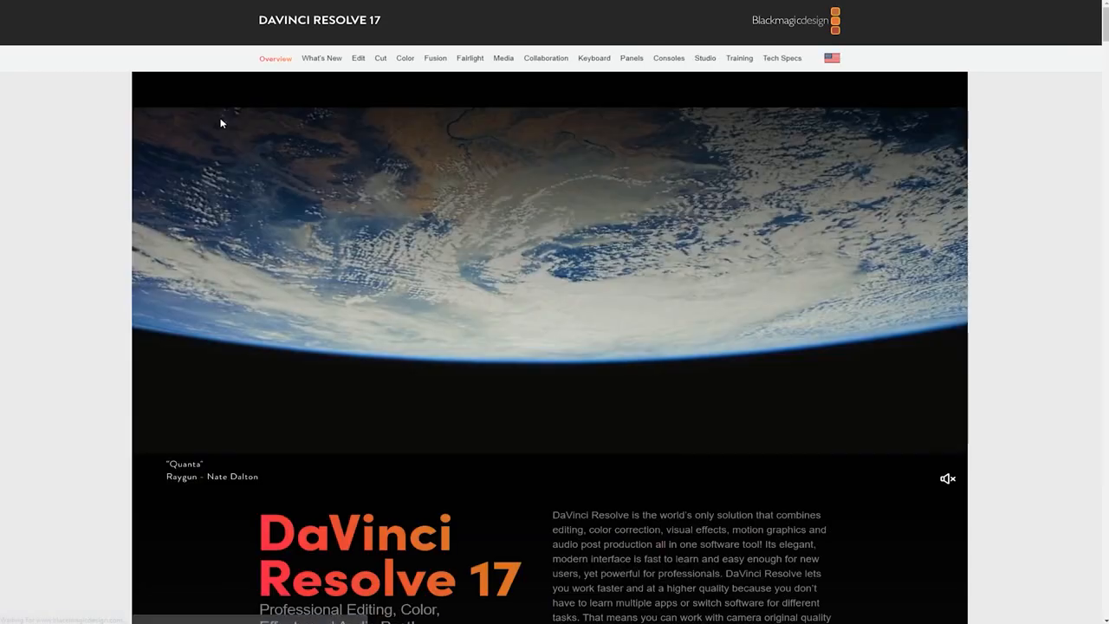
pyautogui.scroll(-1, 579, 424)
pyautogui.scroll(-3, 579, 425)
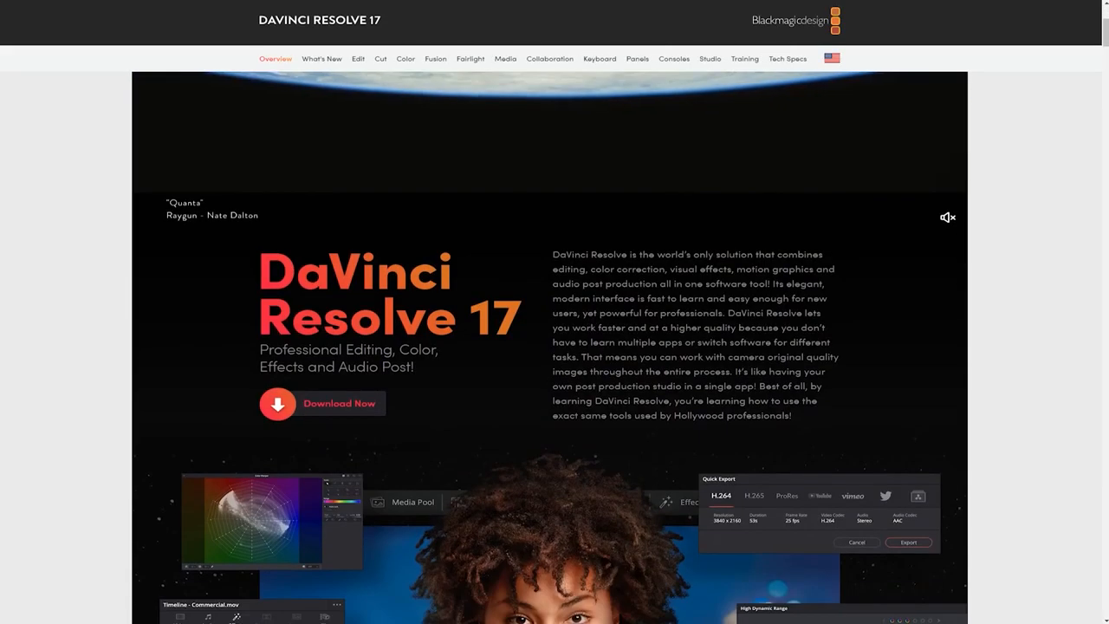
pyautogui.click(340, 406)
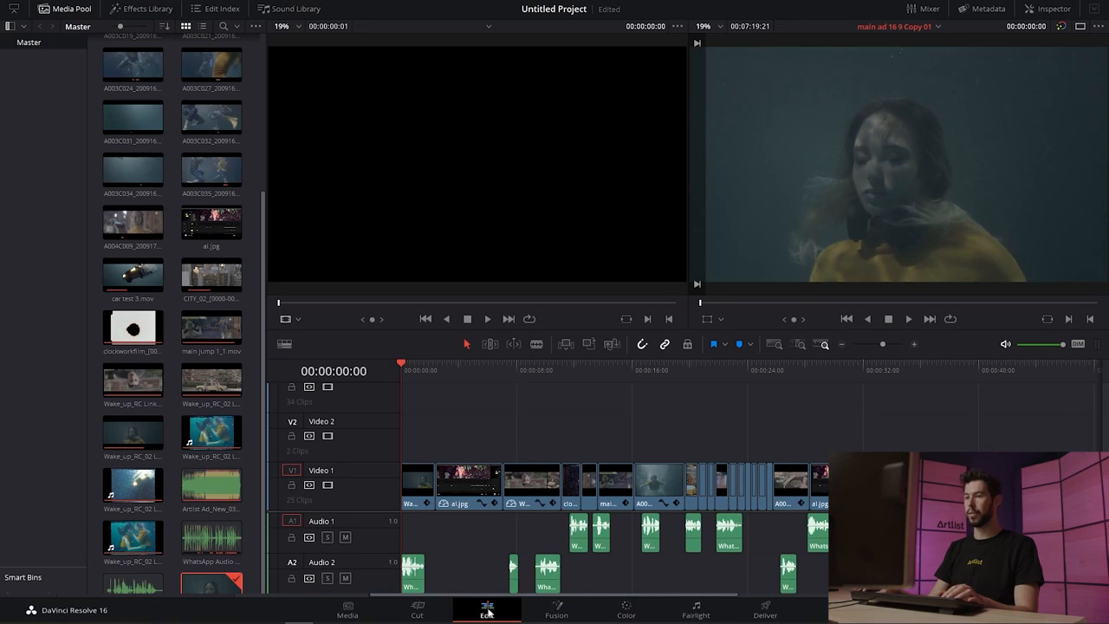
# - Open clip 03 of the imported timeline for color grading in DaVinci Resolve and enlarge the viewer on the seated man's shot
pyautogui.click(627, 610)
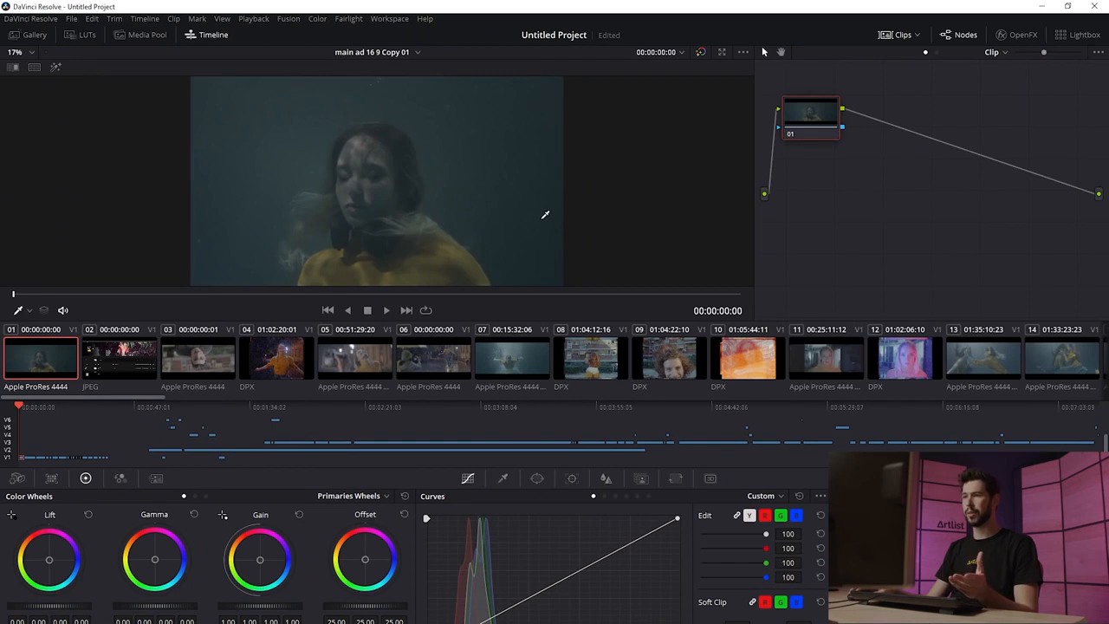
pyautogui.click(207, 370)
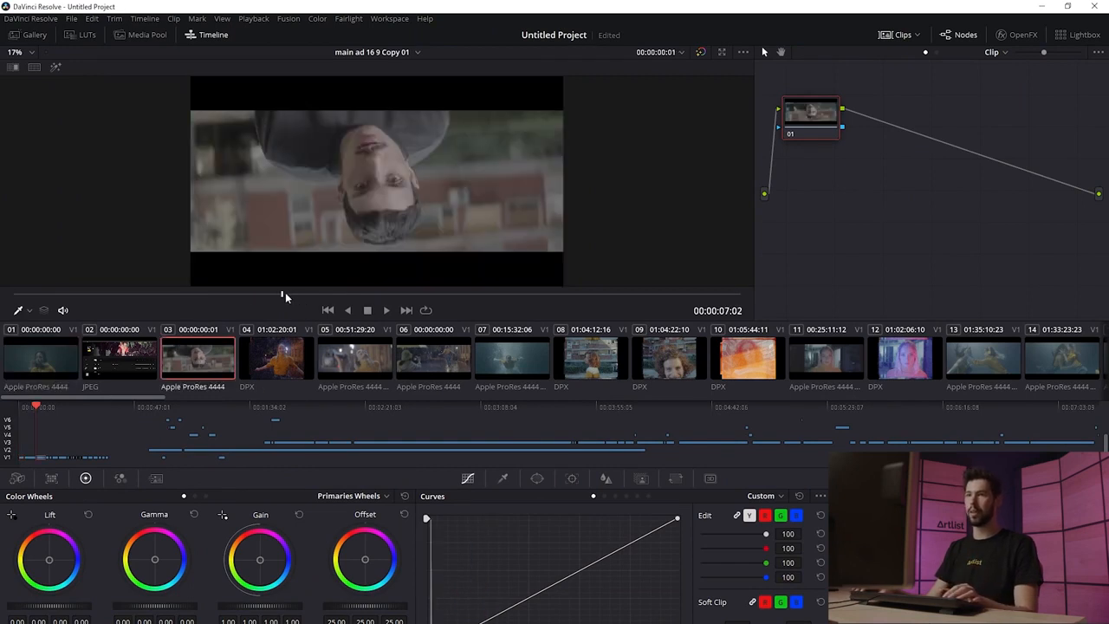
pyautogui.press('space')
pyautogui.hotkey('alt', 'f')
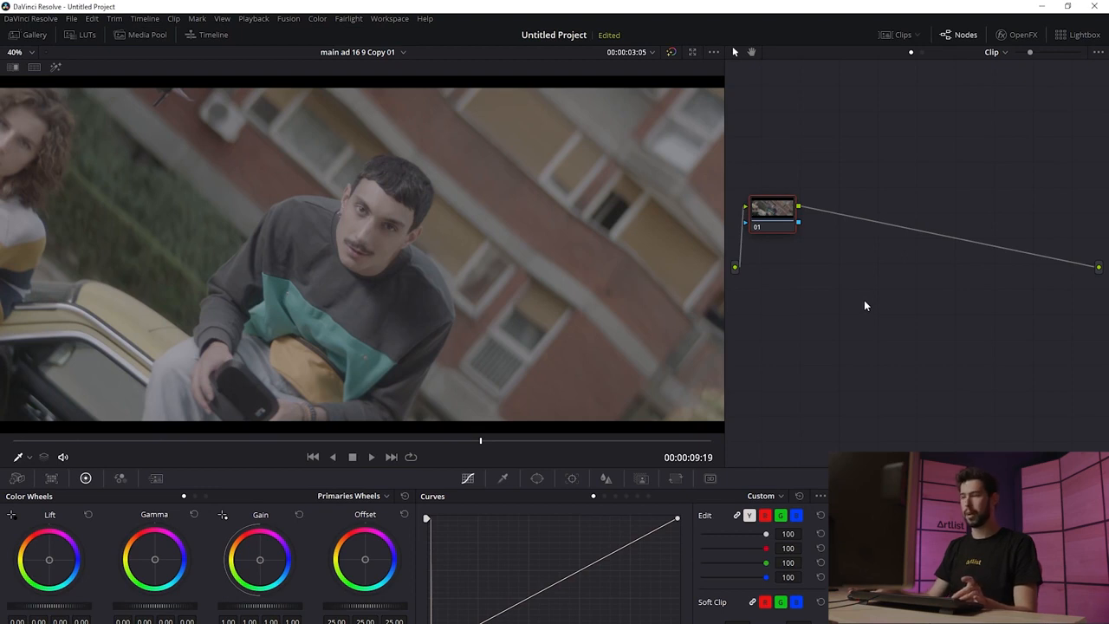
# - Try adding a second serial node after node 01 and repositioning it in the node graph
pyautogui.hotkey('alt', 's')
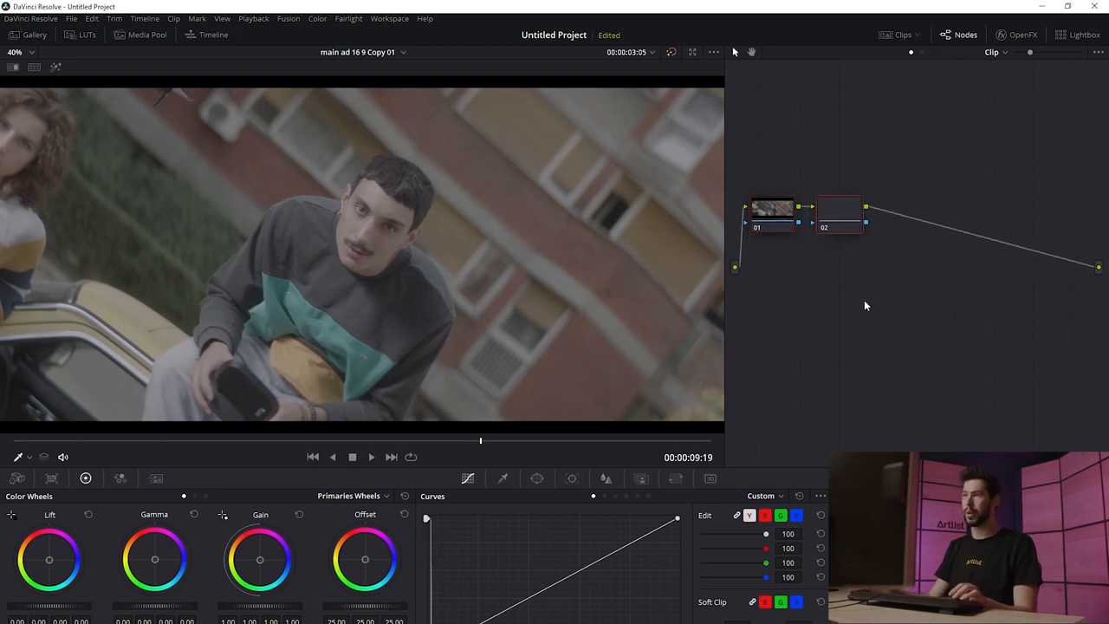
pyautogui.moveTo(835, 215); pyautogui.dragTo(858, 201)
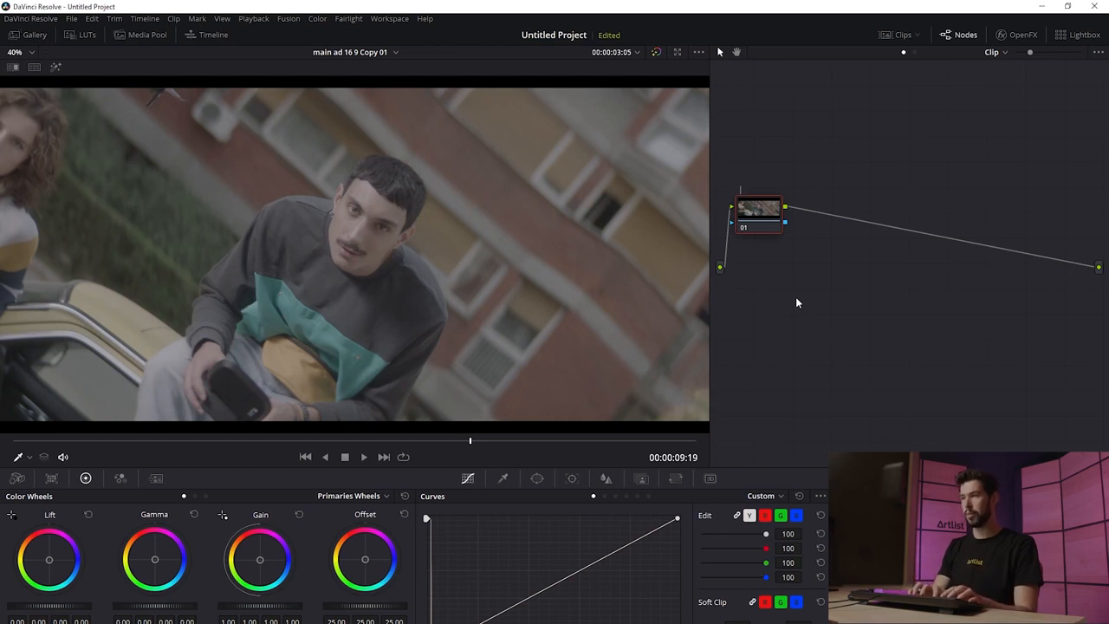
# - Label node 01 "NR", then add a serial node labelled "wb exp" after it
pyautogui.write('NR')
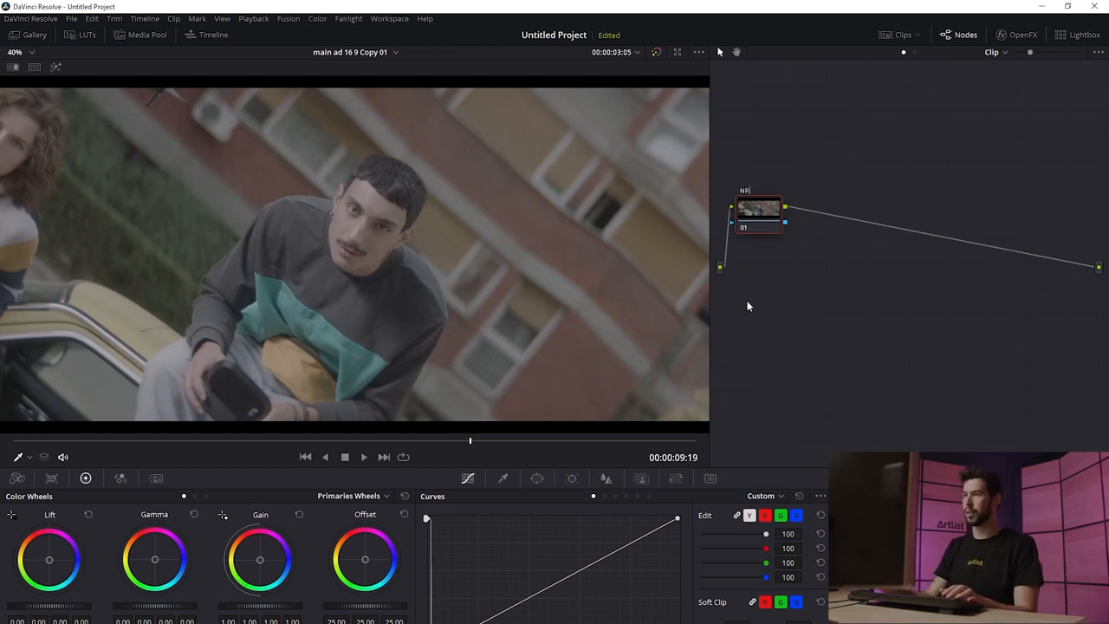
pyautogui.moveTo(759, 210); pyautogui.dragTo(749, 227)
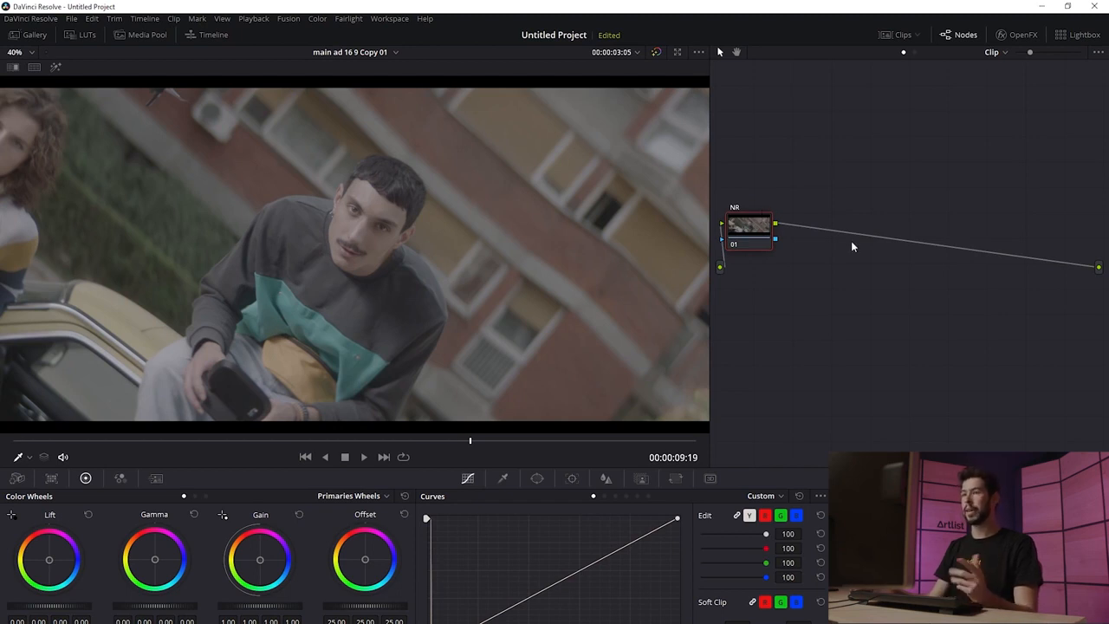
pyautogui.hotkey('alt', 's')
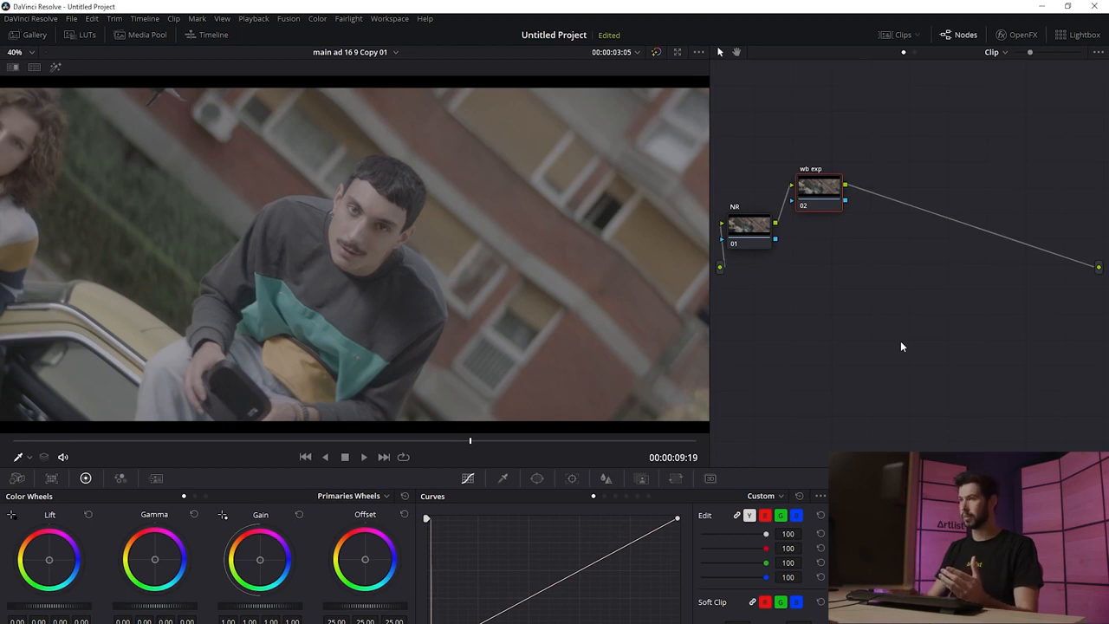
# - Try changing the image brightness with the custom curve on the wb exp node
pyautogui.scroll(-1, 433, 272)
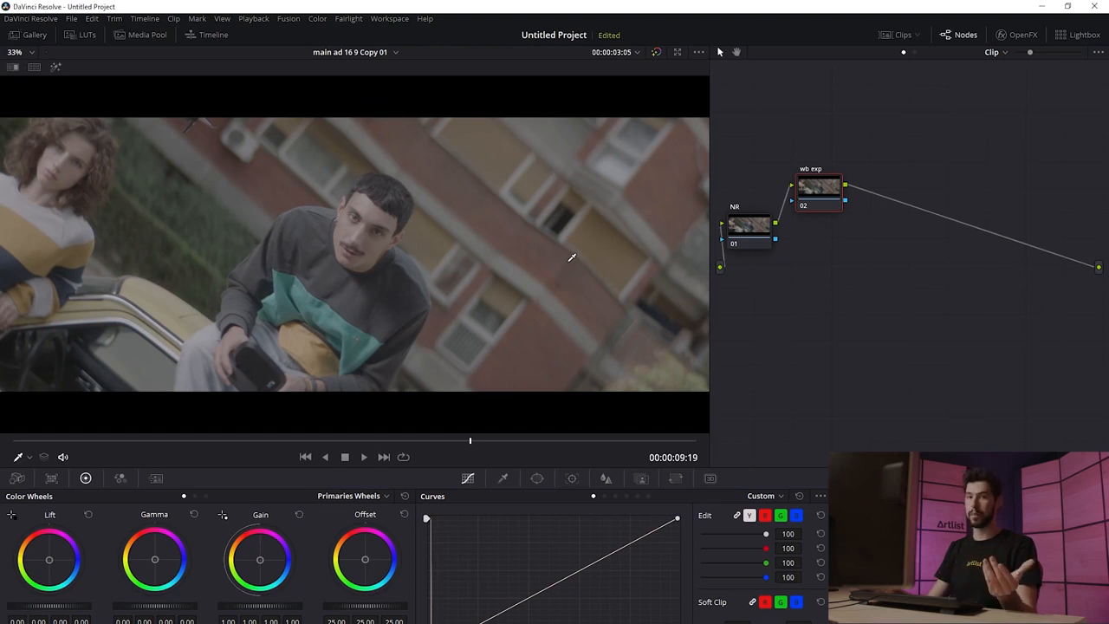
pyautogui.scroll(1, 572, 257)
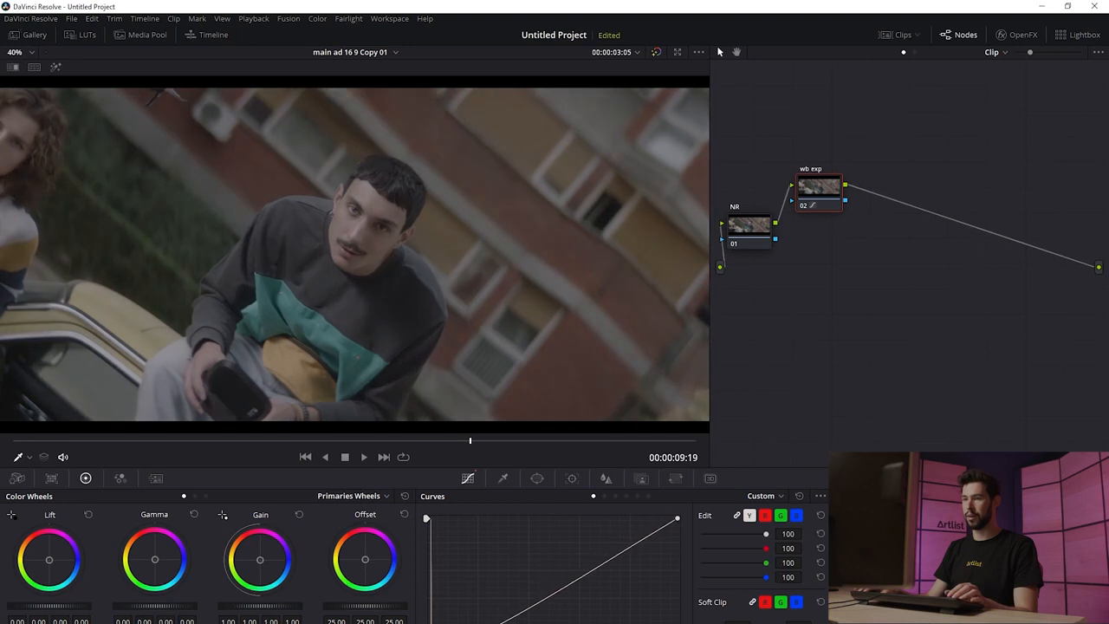
pyautogui.moveTo(631, 542); pyautogui.dragTo(605, 532)
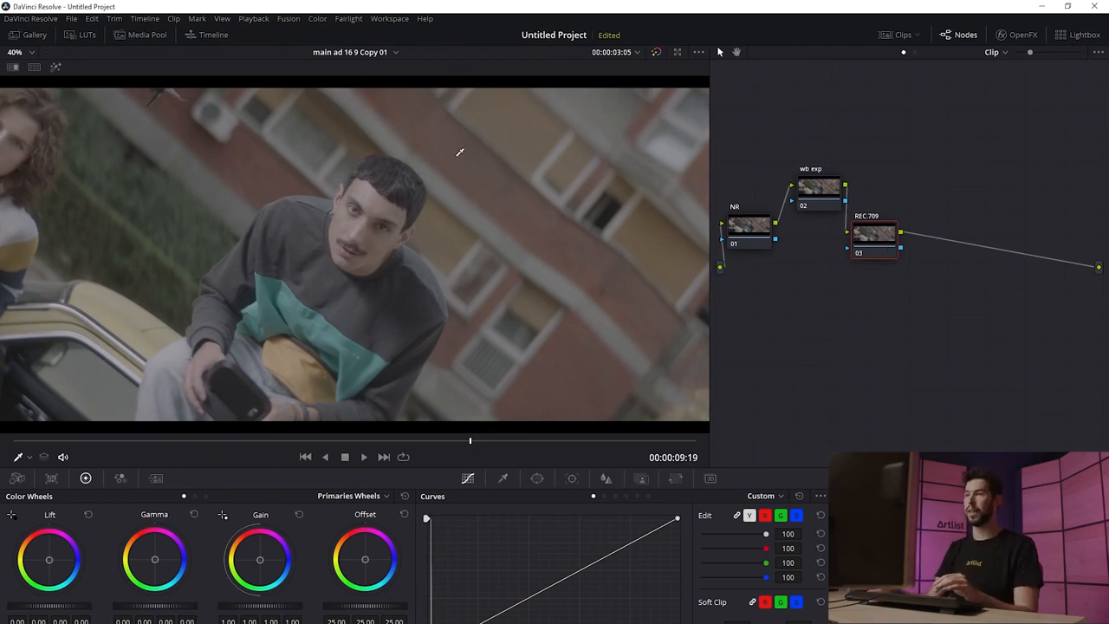
# - Apply the Arri Alexa LogC to Rec709 LUT to the REC.709 node
pyautogui.click(84, 35)
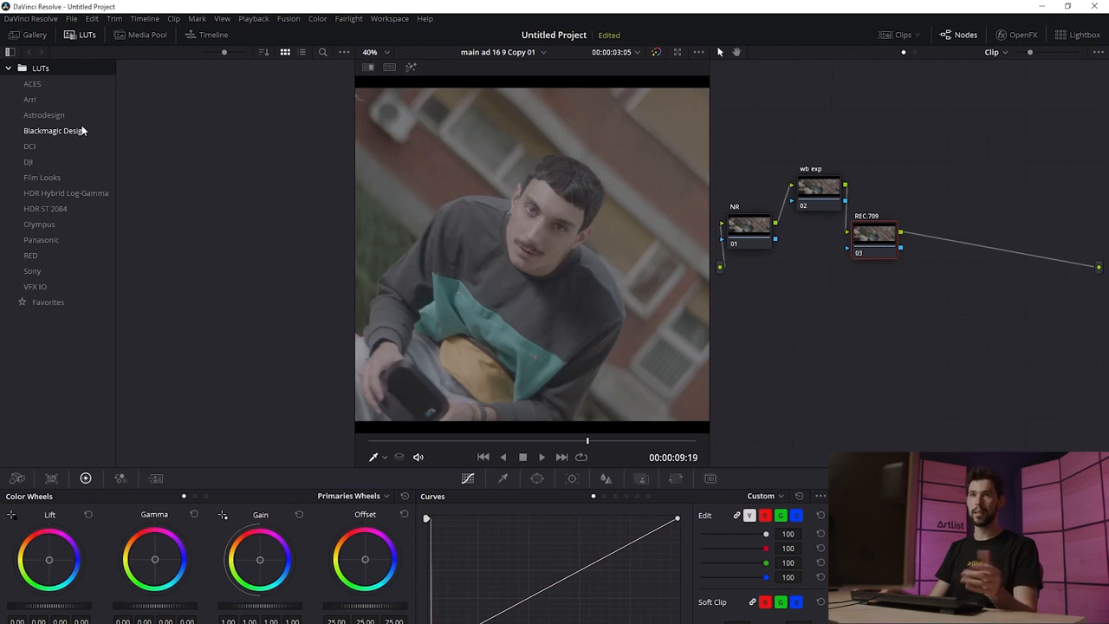
pyautogui.click(51, 100)
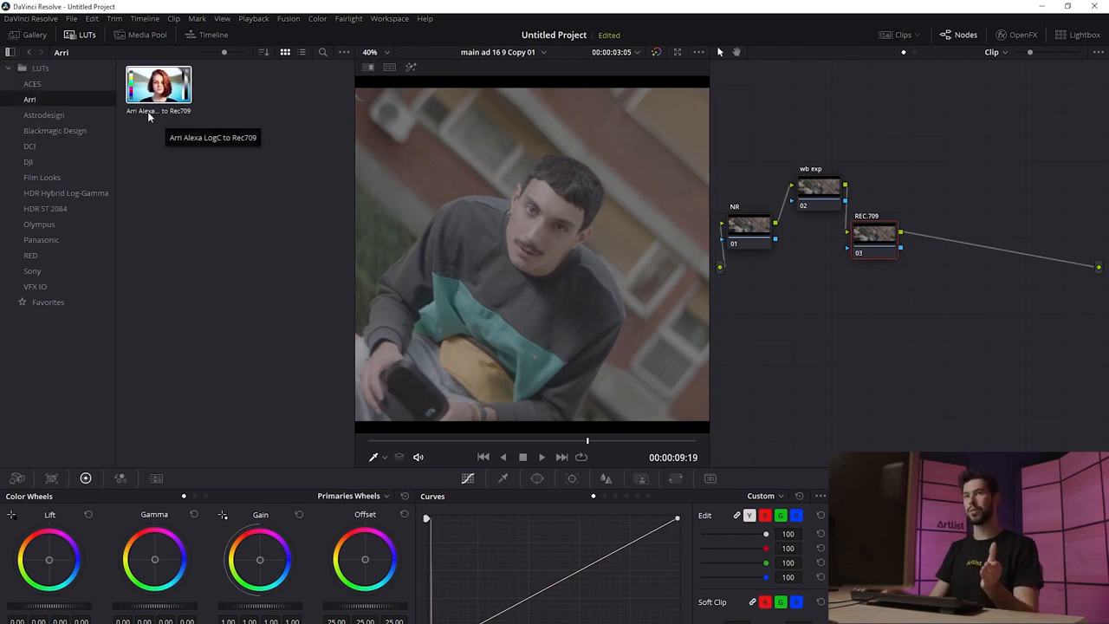
pyautogui.moveTo(155, 98); pyautogui.dragTo(885, 245)
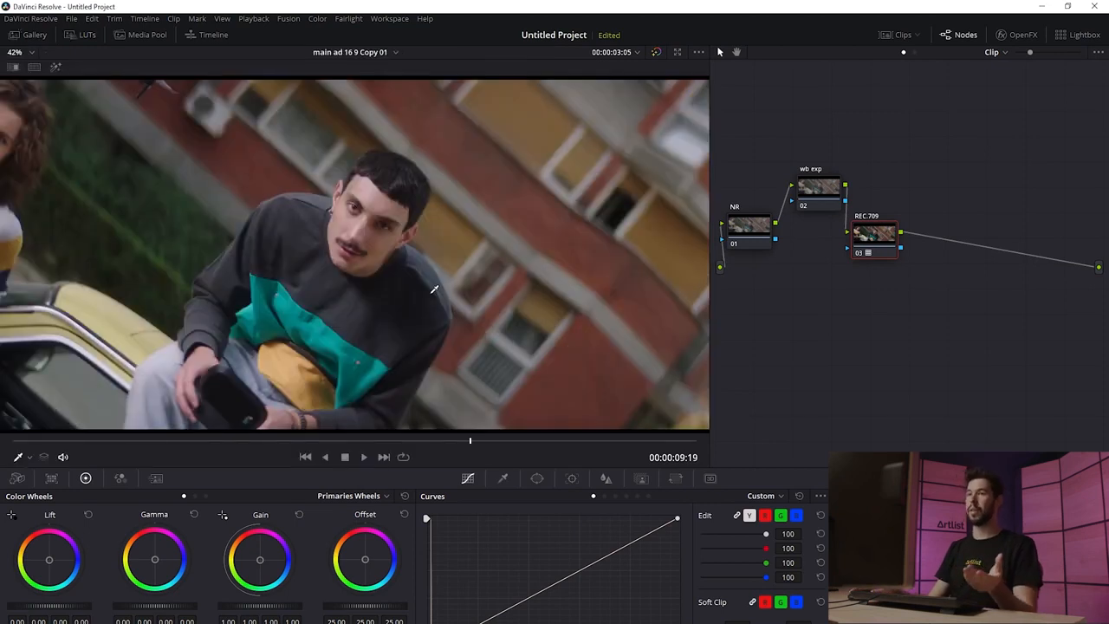
# - Delete the REC.709 node from the end of the node chain
pyautogui.scroll(-2, 478, 234)
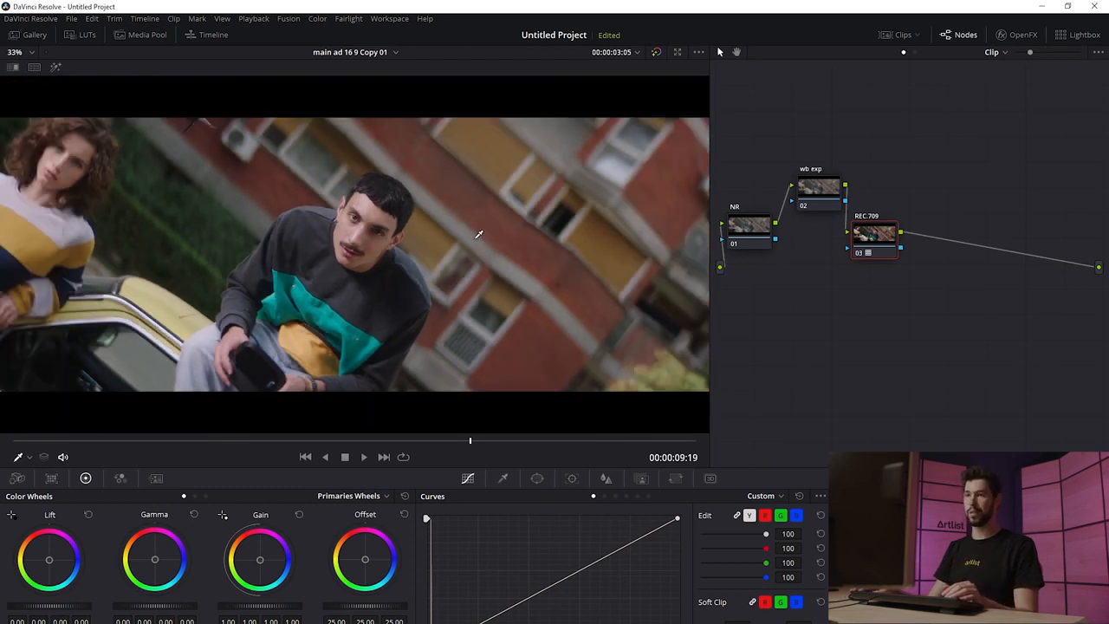
pyautogui.press('Delete')
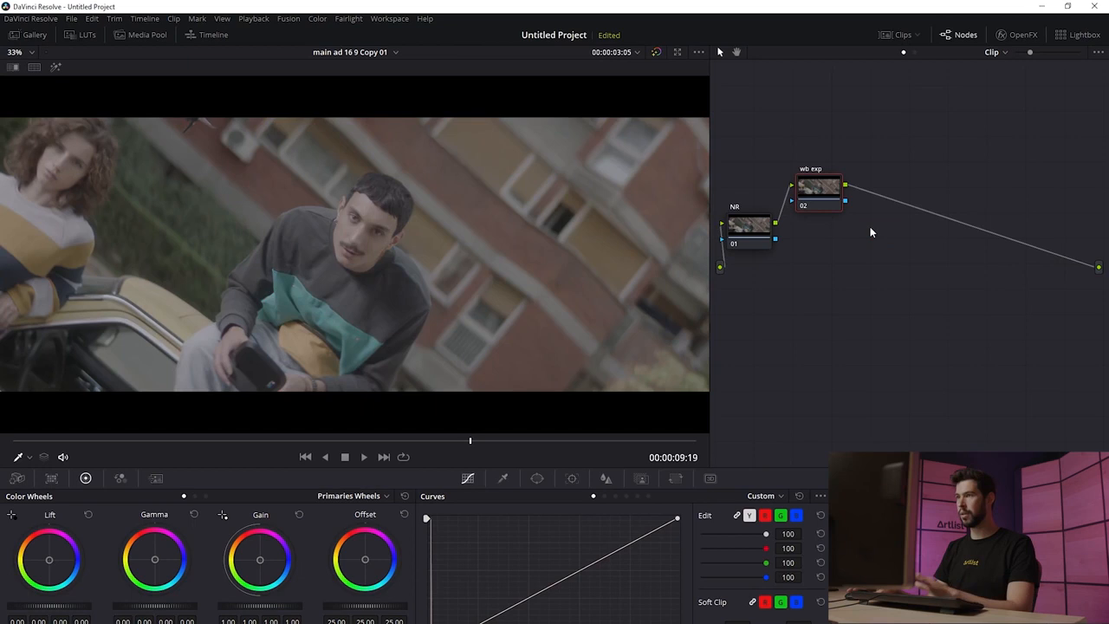
# - Add a serial node labelled "CST" after the wb exp node and apply the Color Space Transform effect to it
pyautogui.hotkey('alt', 's')
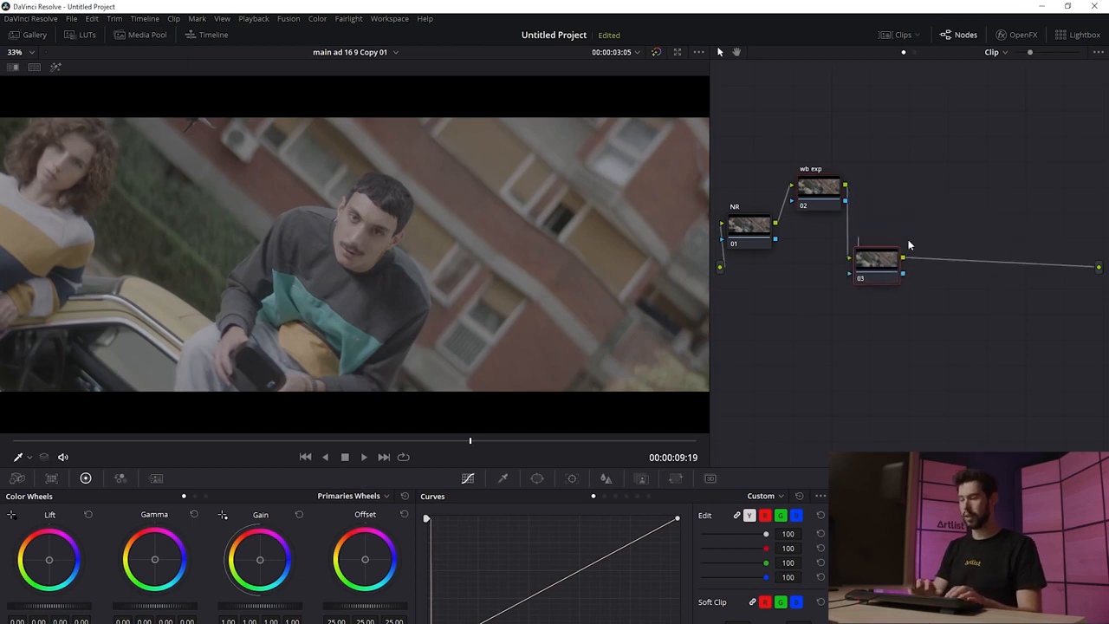
pyautogui.write('CST')
pyautogui.press('Return')
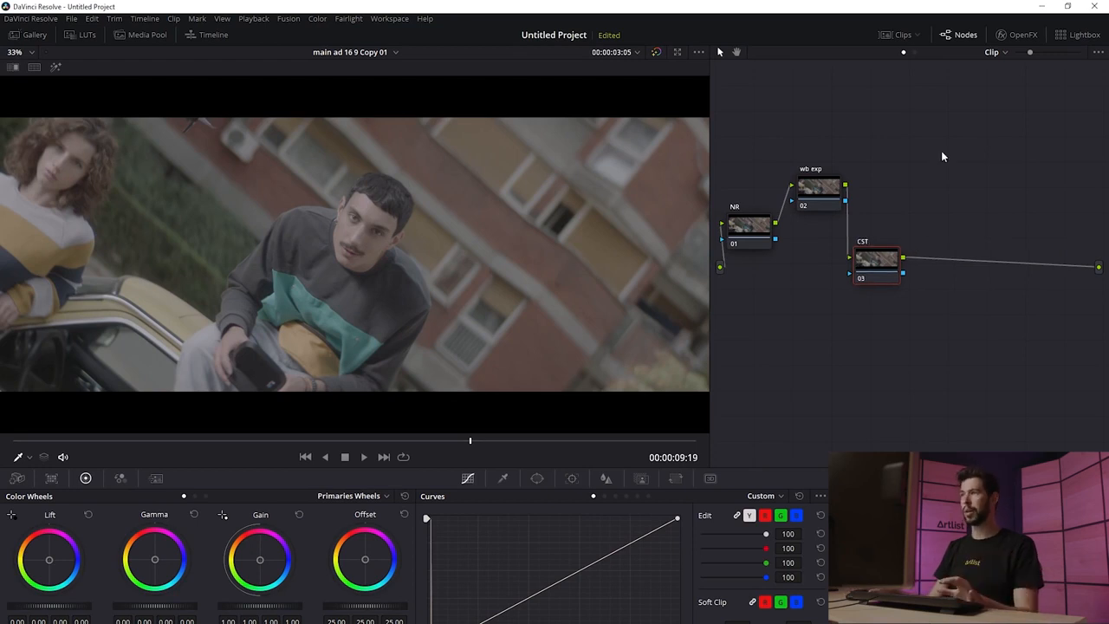
pyautogui.click(1031, 35)
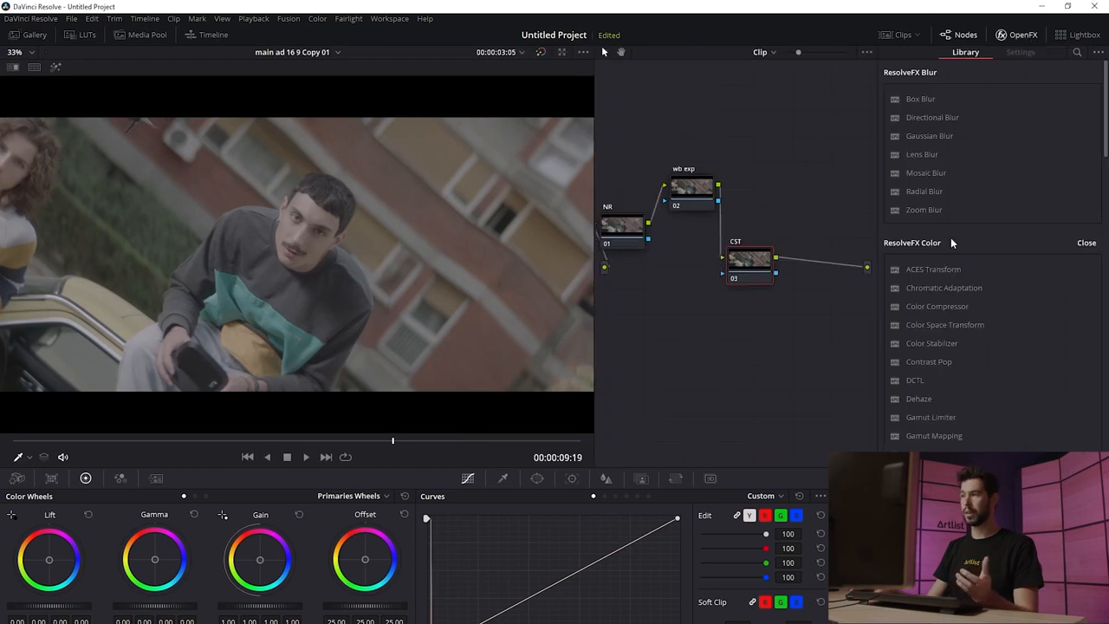
pyautogui.moveTo(962, 329); pyautogui.dragTo(750, 262)
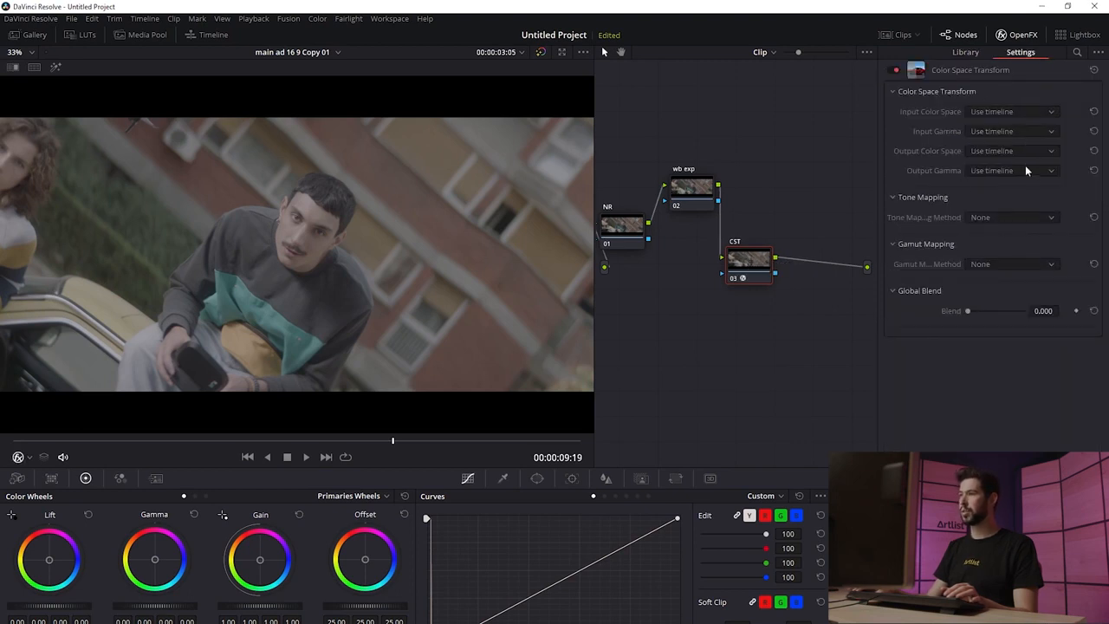
# - Set the Color Space Transform's input color space to ARRI Alexa and its input gamma to ARRI LogC
pyautogui.click(1014, 115)
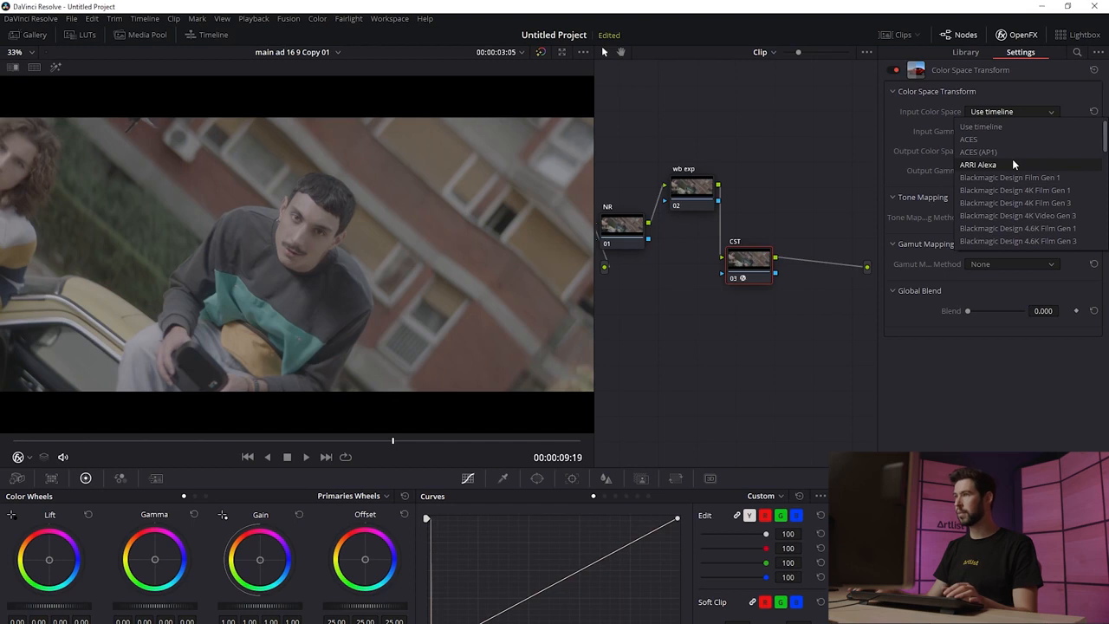
pyautogui.click(1012, 162)
pyautogui.click(1012, 131)
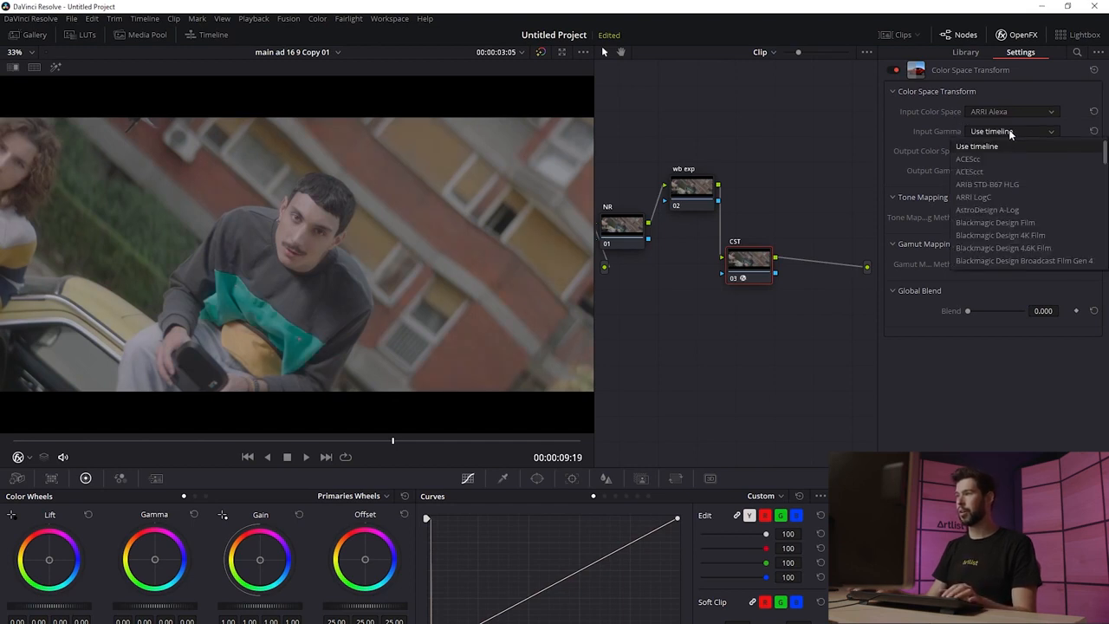
pyautogui.click(974, 197)
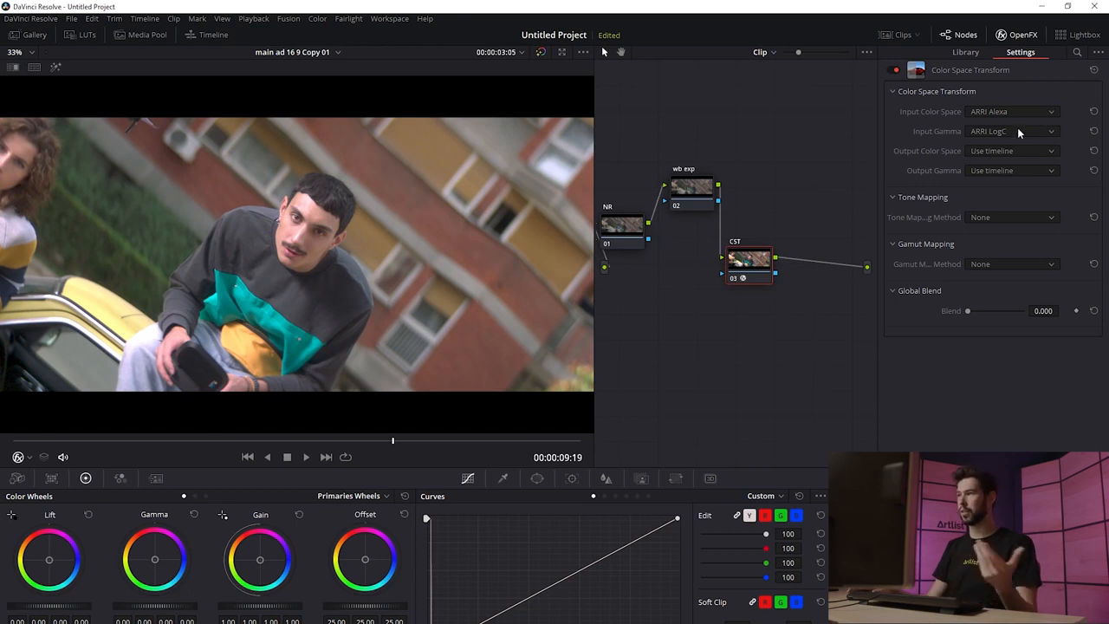
# - Set the transform's output color space and output gamma to Rec.709, with Luminance Mapping as the tone mapping method
pyautogui.click(998, 151)
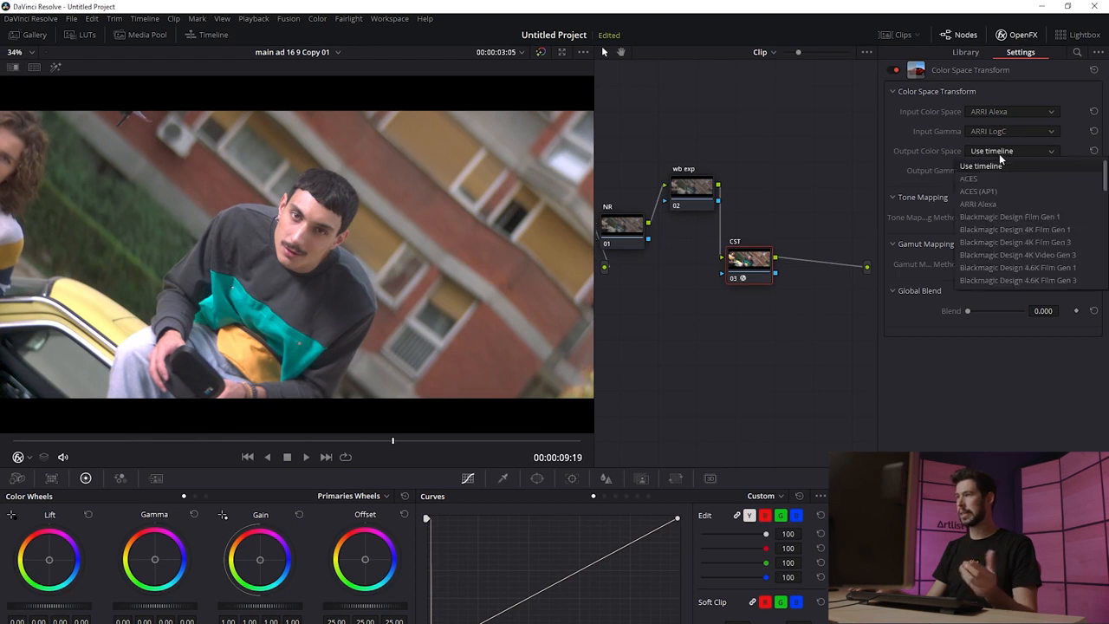
pyautogui.scroll(-10, 1019, 231)
pyautogui.click(1006, 216)
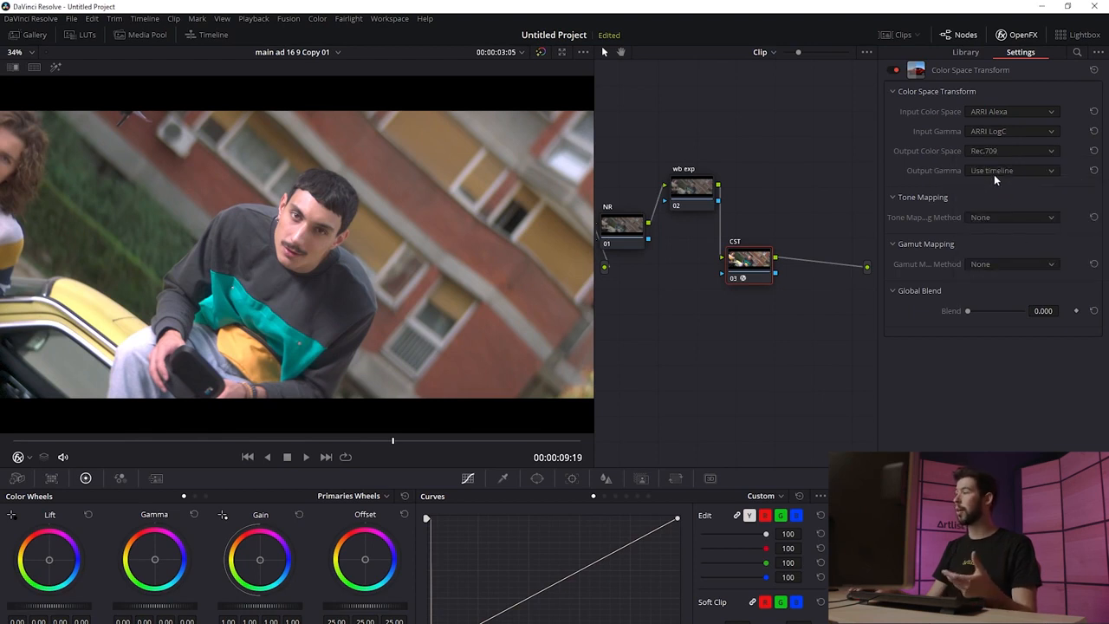
pyautogui.click(993, 174)
pyautogui.scroll(-5, 997, 217)
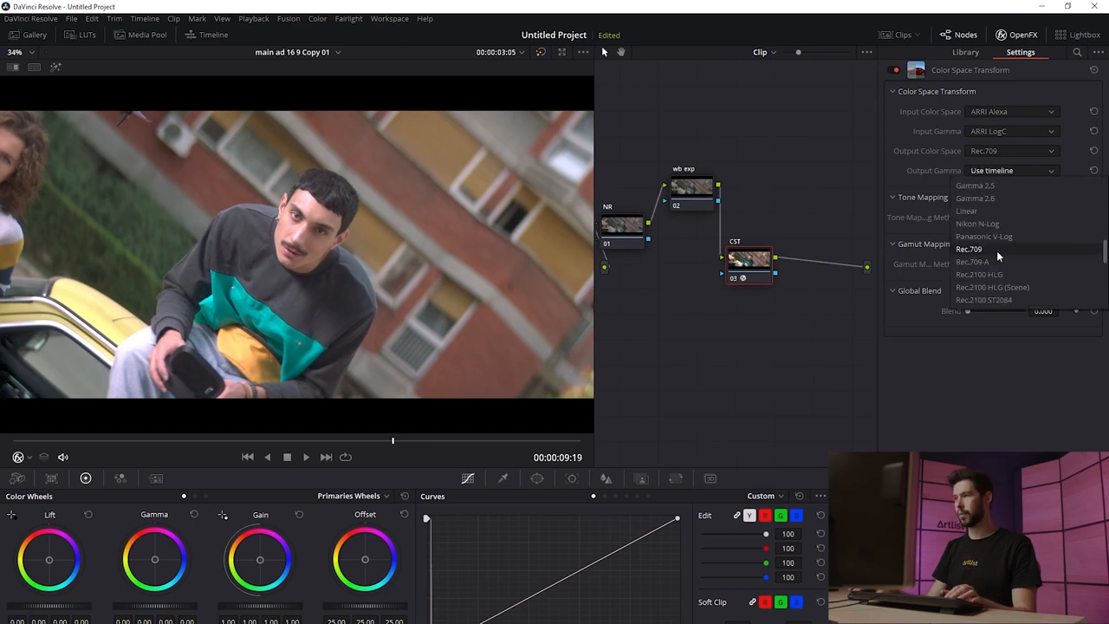
pyautogui.click(999, 243)
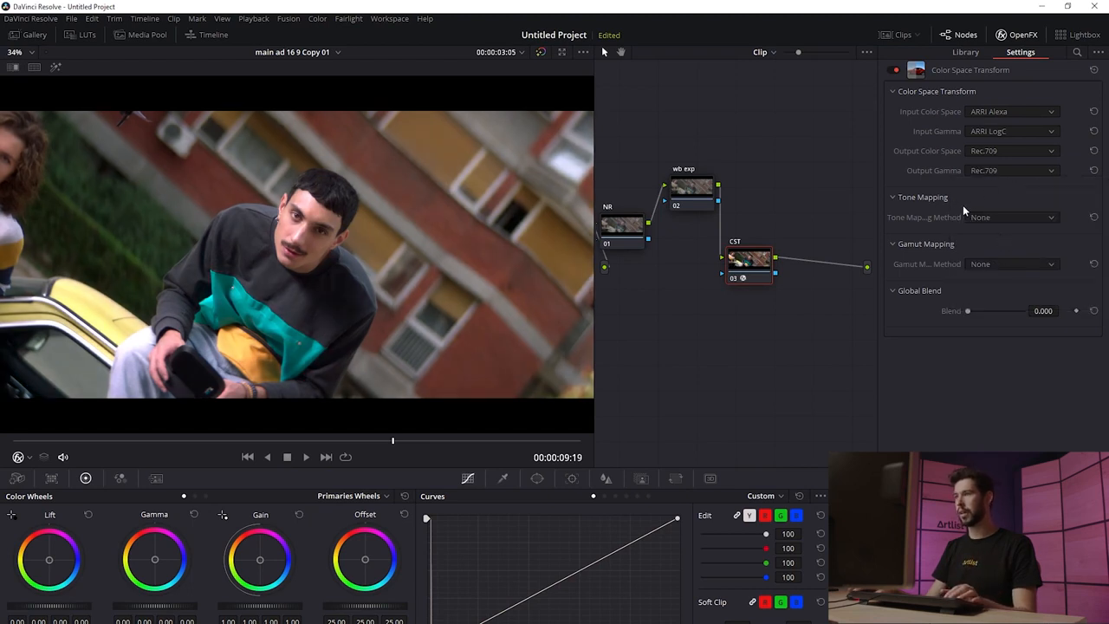
pyautogui.click(996, 220)
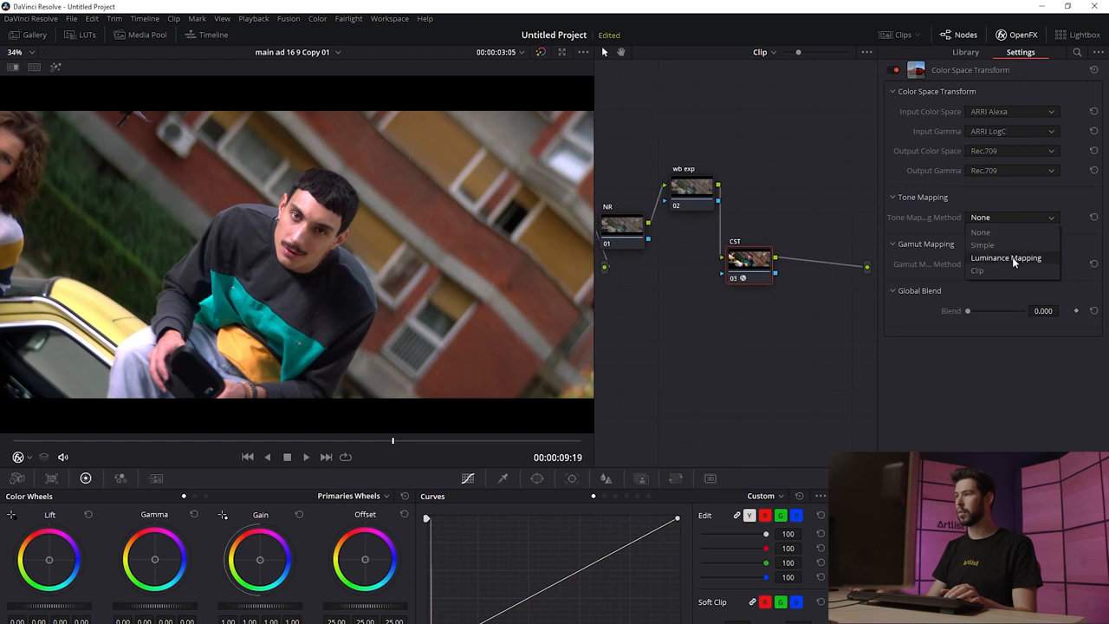
pyautogui.click(1014, 260)
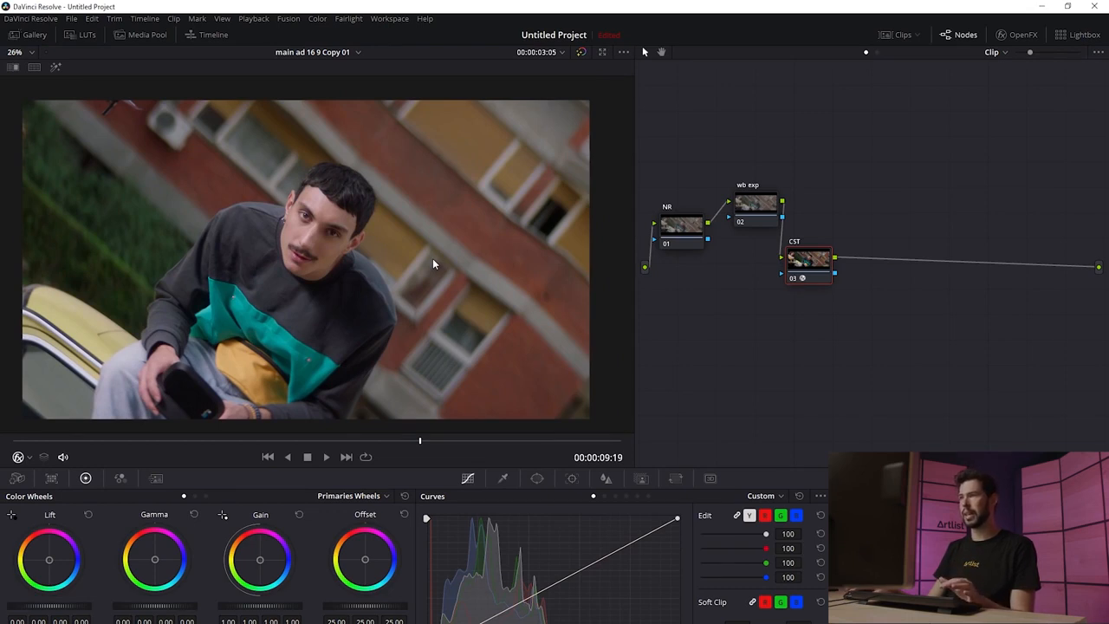
# - Shift the tint on the wb exp node, and white-balance the shot by sampling the white air-conditioning unit
pyautogui.click(750, 208)
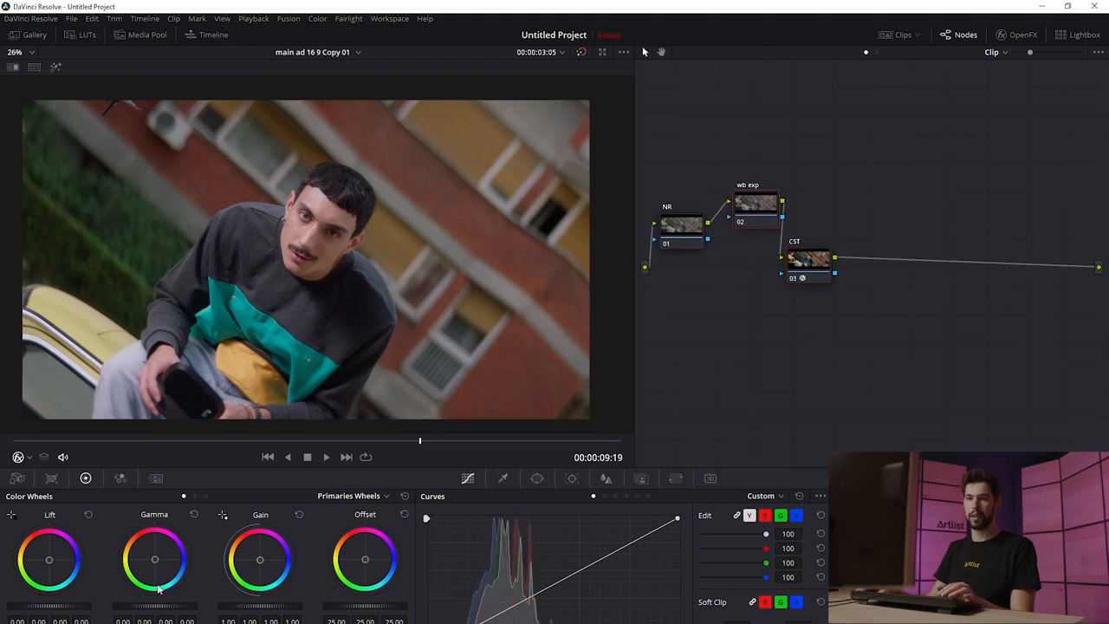
pyautogui.moveTo(58, 616)
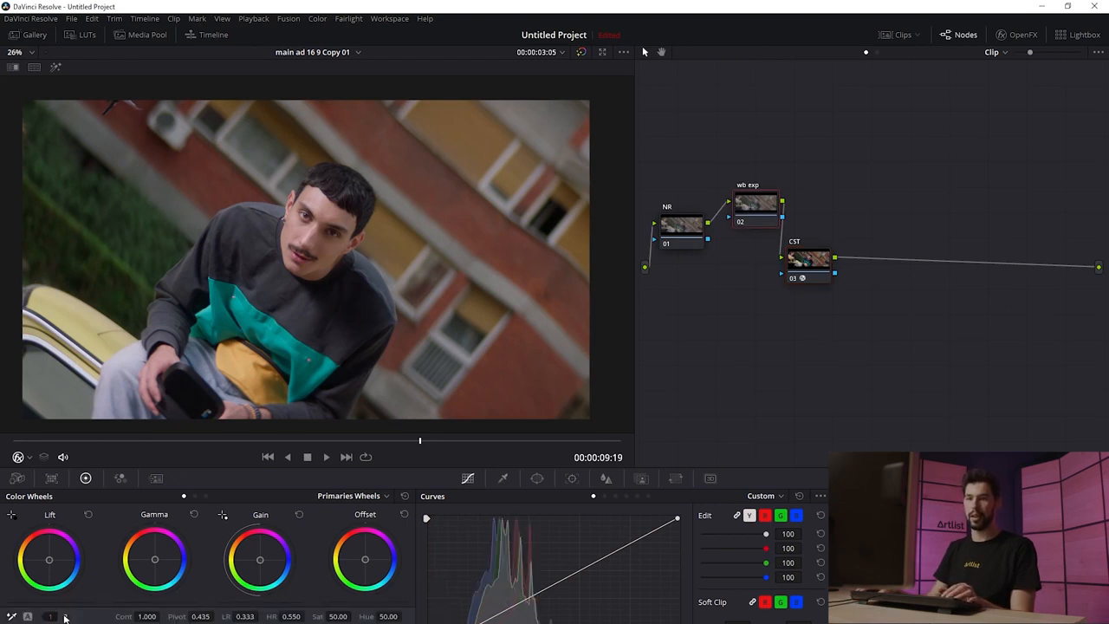
pyautogui.click(65, 617)
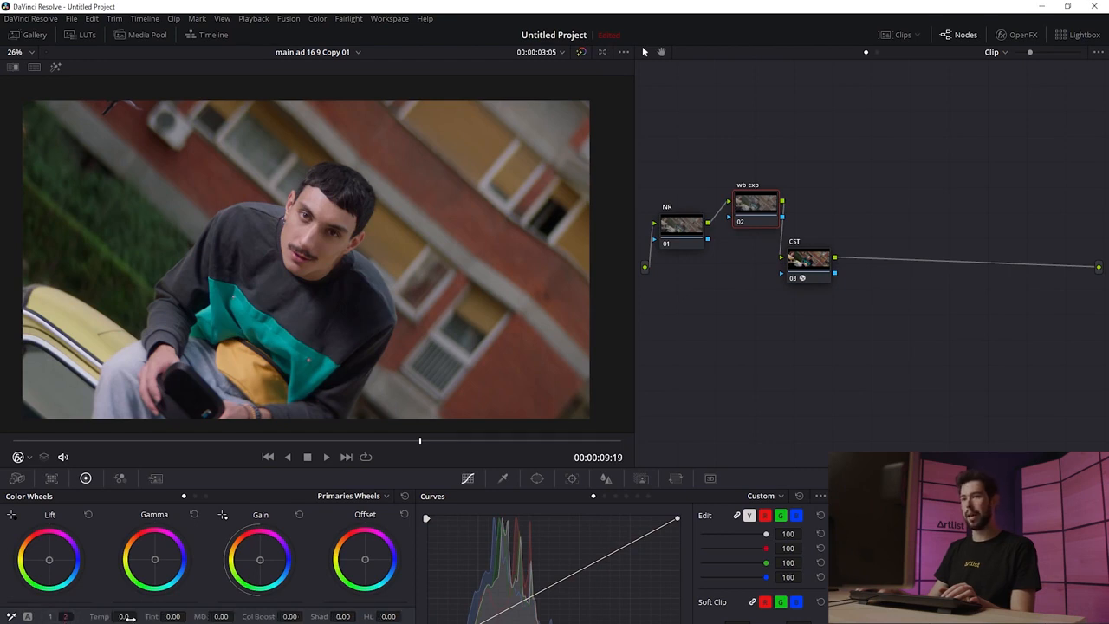
pyautogui.moveTo(179, 619); pyautogui.dragTo(185, 620)
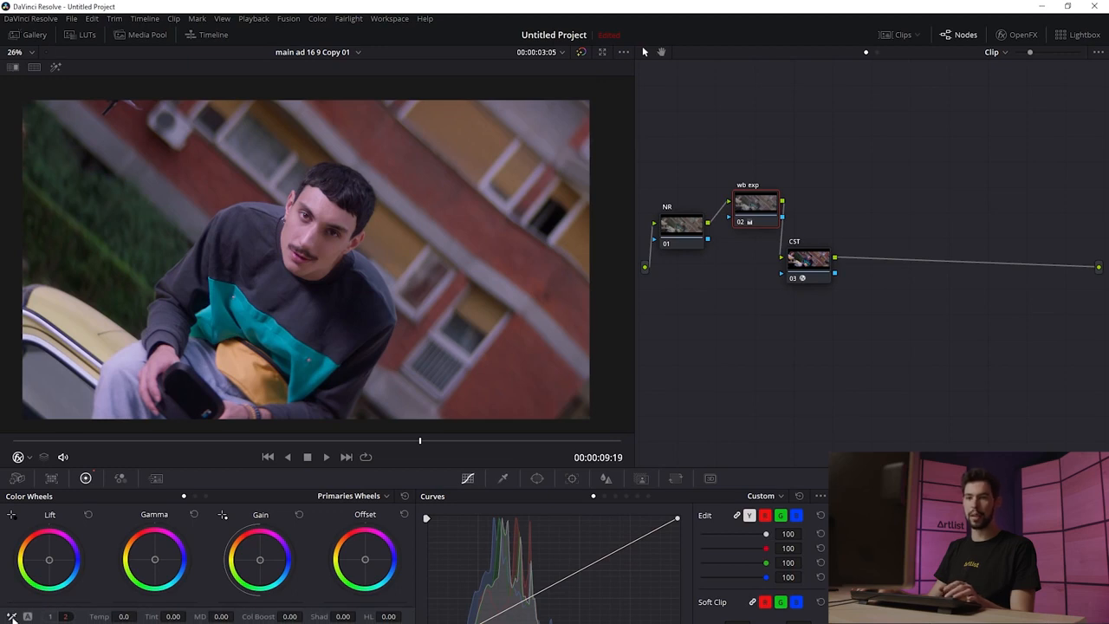
pyautogui.click(12, 616)
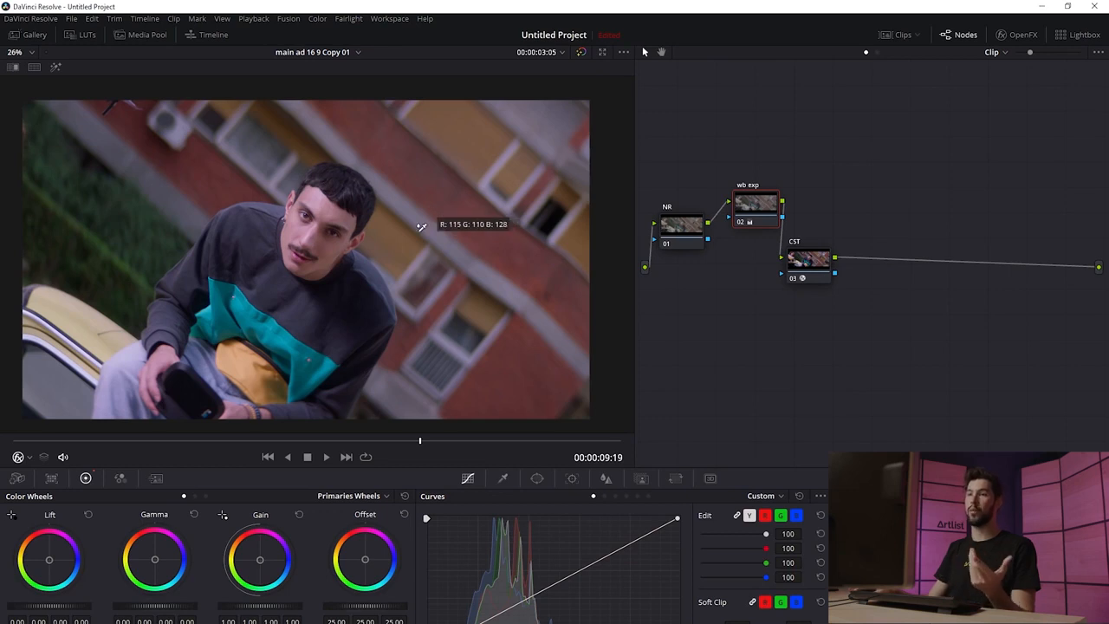
pyautogui.click(178, 138)
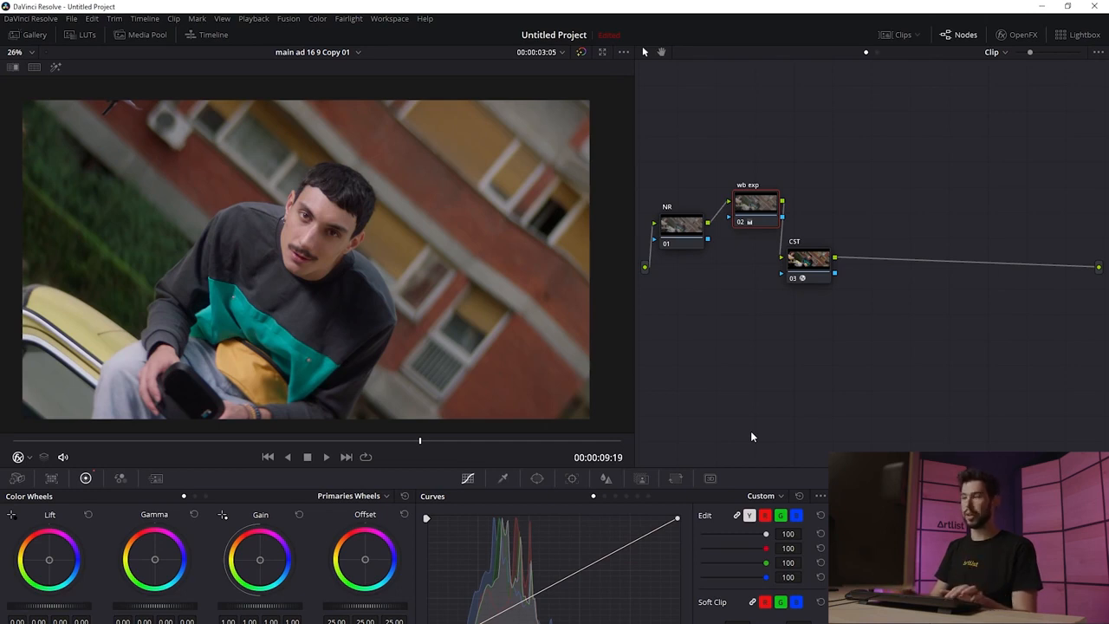
# - Disable the wb exp node and select the CST node
pyautogui.hotkey('ctrl', 'd')
pyautogui.click(807, 260)
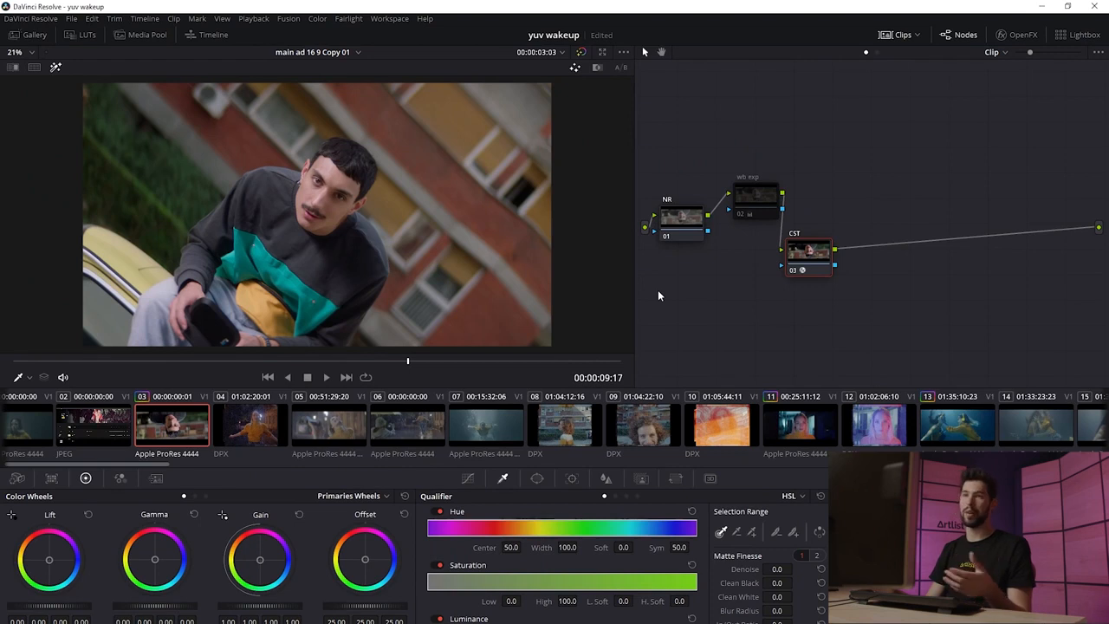
# - Copy the node grade from clip 03 onto clip 18, the ungraded shot of the man in the yellow car
pyautogui.scroll(-5, 495, 437)
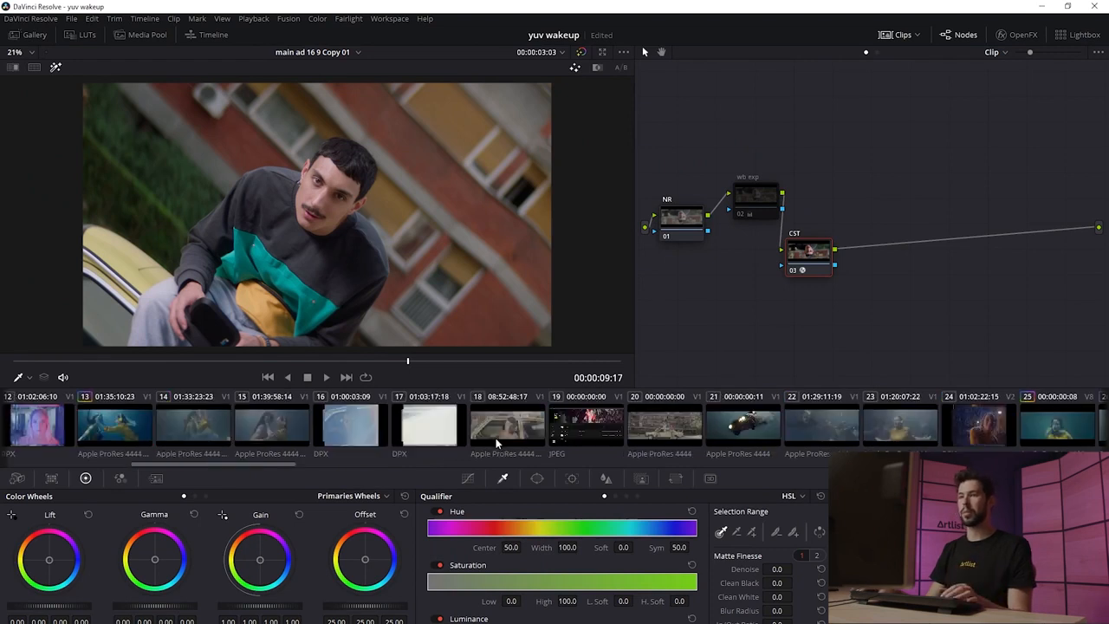
pyautogui.click(492, 433)
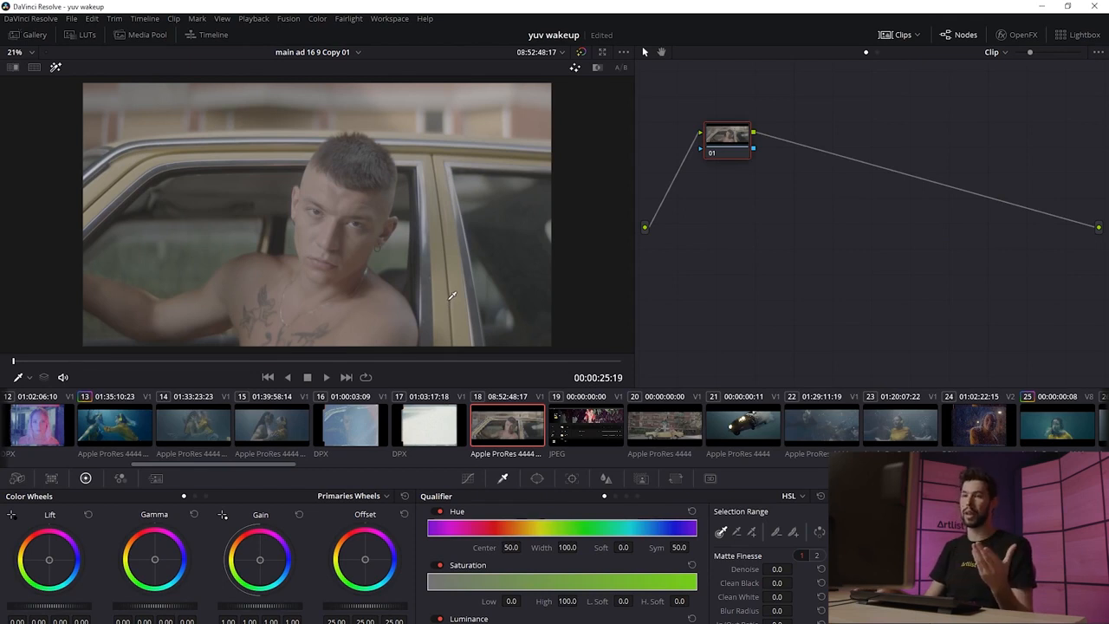
pyautogui.moveTo(284, 464); pyautogui.dragTo(139, 481)
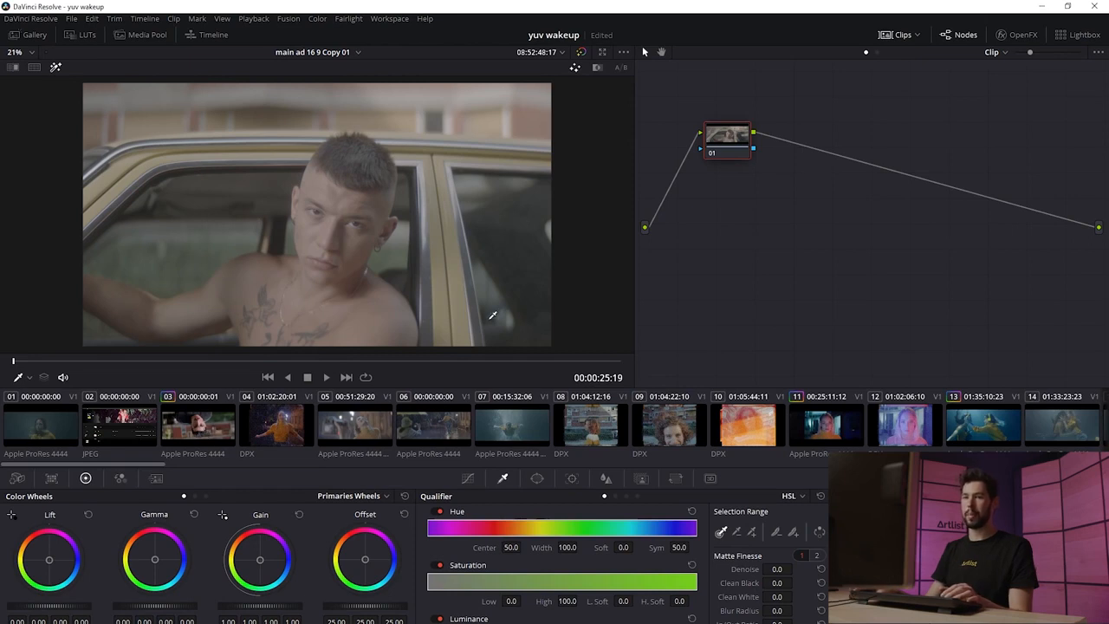
pyautogui.click(196, 434)
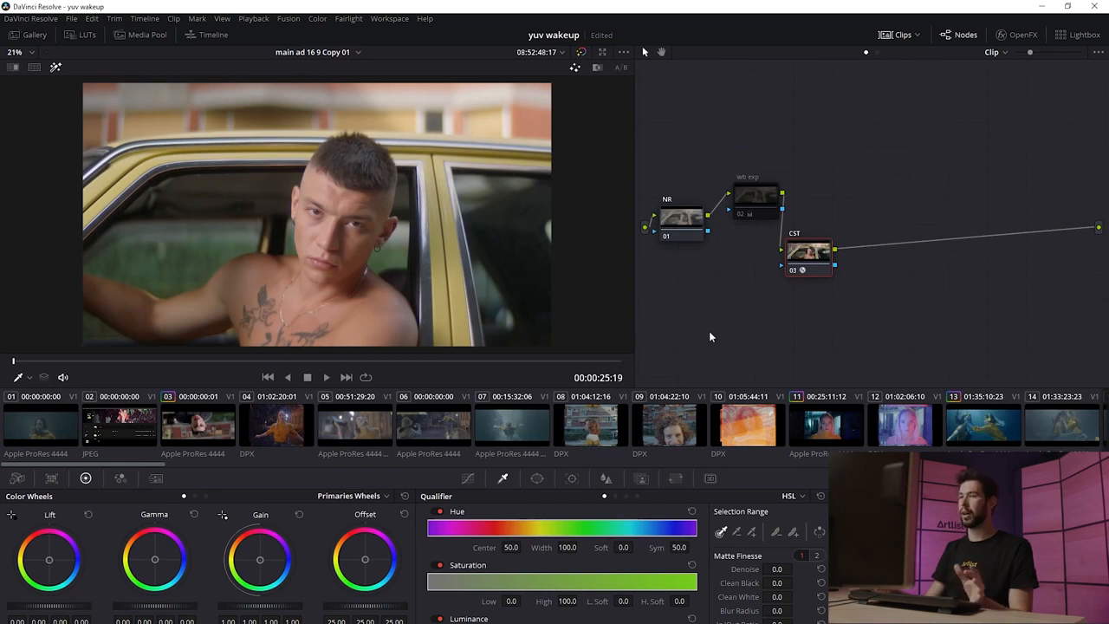
pyautogui.moveTo(154, 463); pyautogui.dragTo(299, 463)
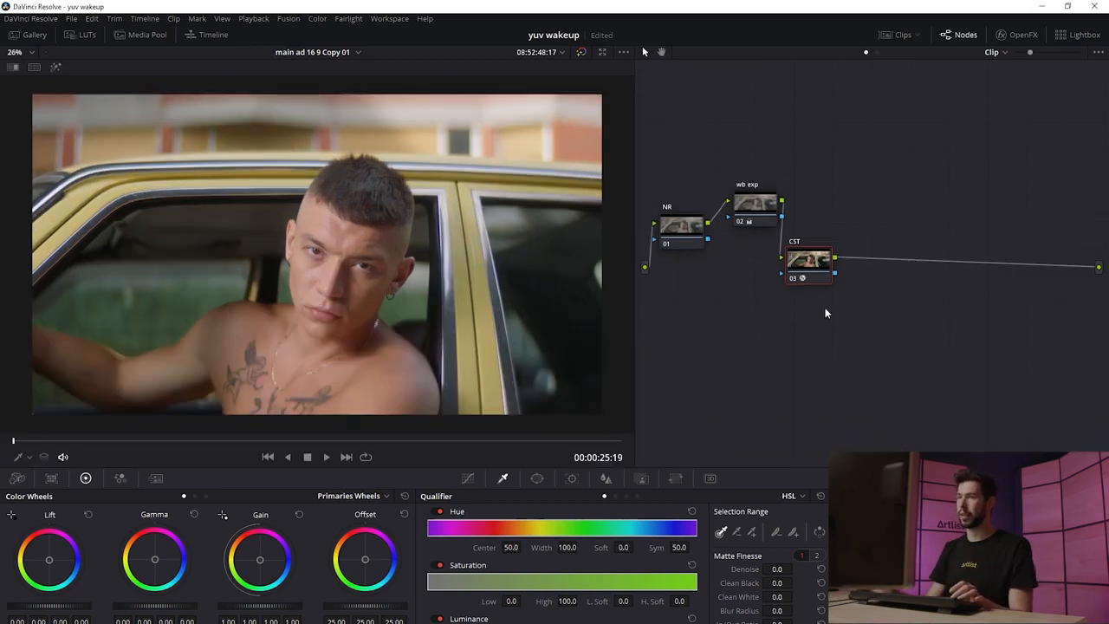
# - Add a serial node after CST, place it slightly higher in the graph, and label it "Primaries"
pyautogui.hotkey('alt', 's')
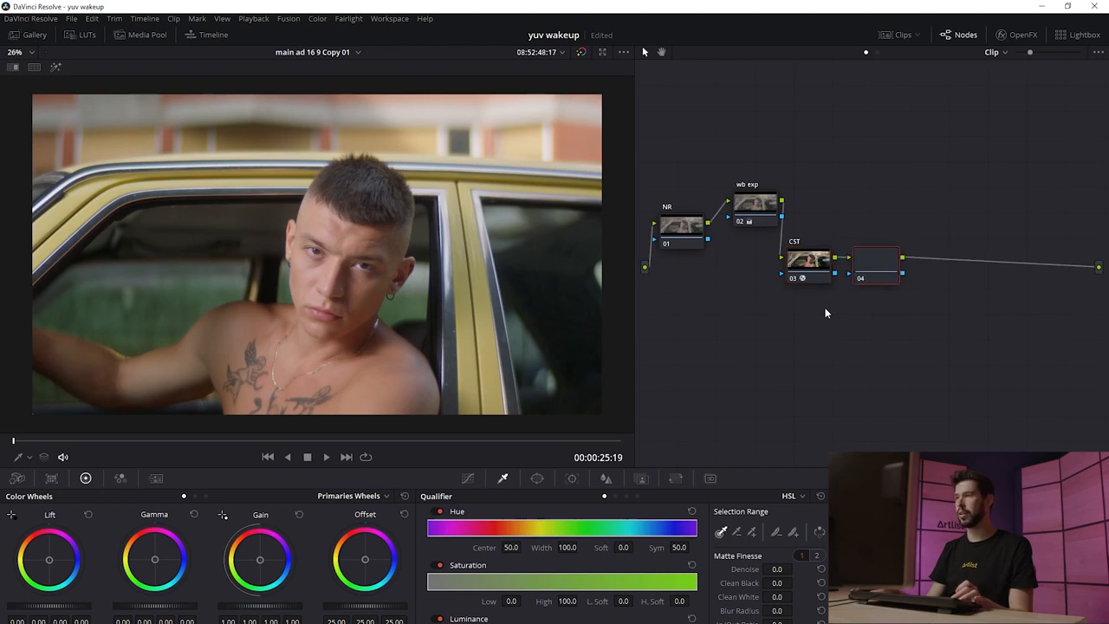
pyautogui.moveTo(885, 266); pyautogui.dragTo(886, 223)
pyautogui.write('Primaries')
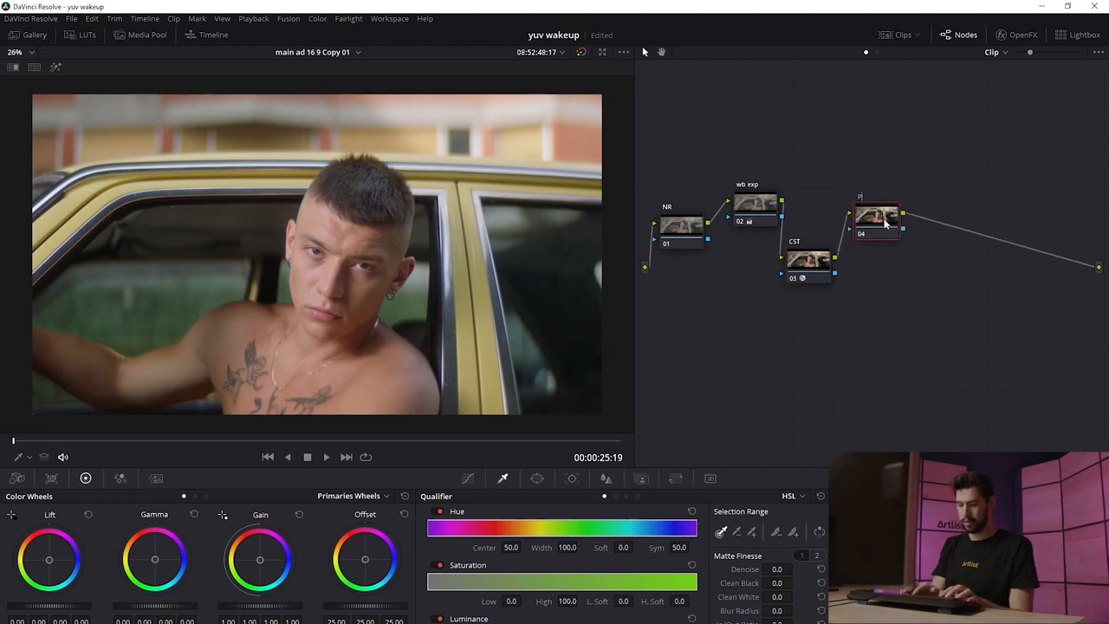
pyautogui.press('Return')
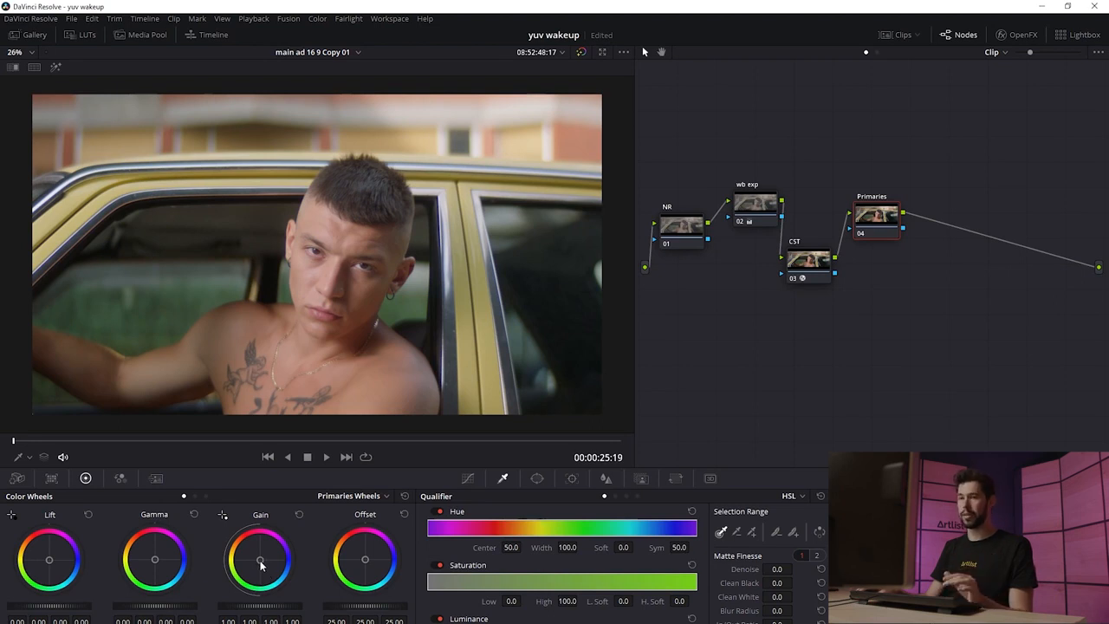
# - Warm the Gain on the Primaries node to red 1.03 and blue 0.90, and push Lift slightly toward blue, about 0.01
pyautogui.moveTo(261, 564); pyautogui.dragTo(257, 558)
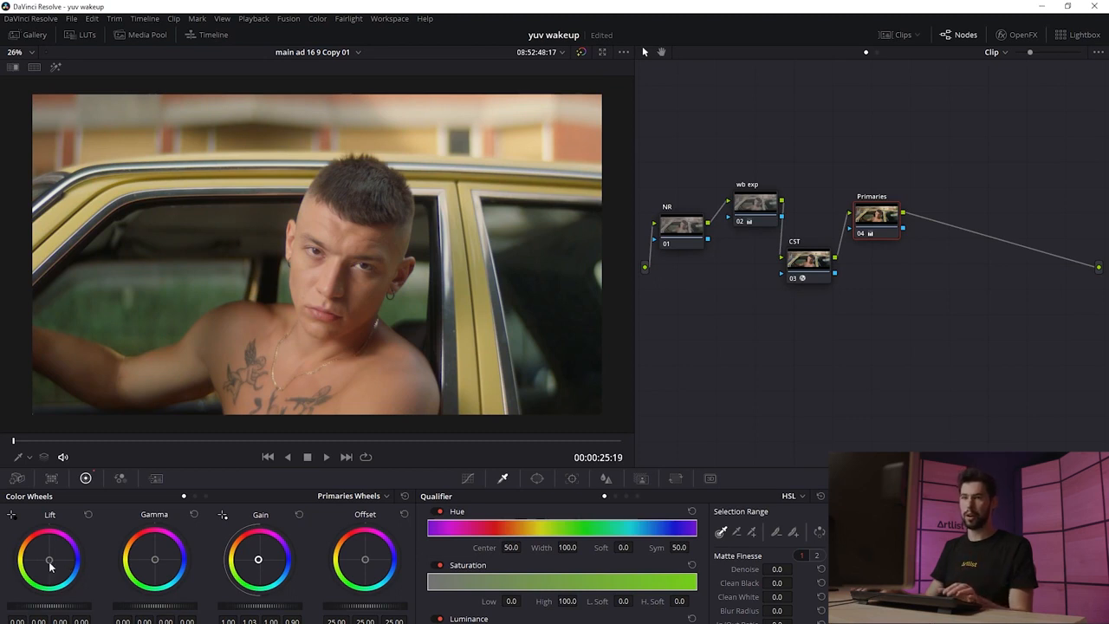
pyautogui.moveTo(49, 560); pyautogui.dragTo(50, 559)
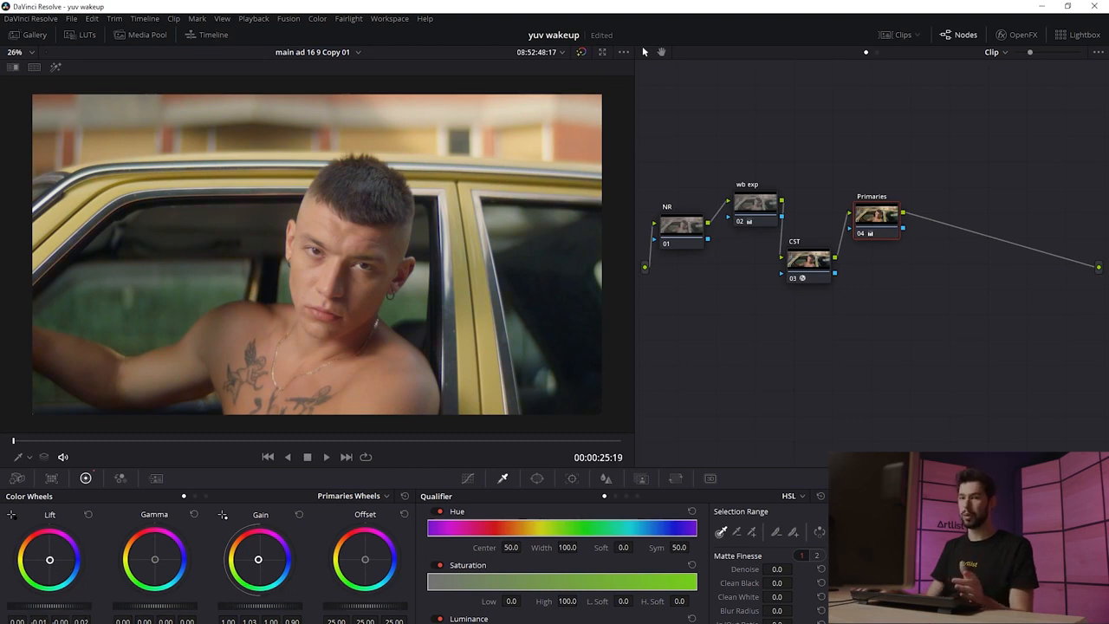
pyautogui.moveTo(50, 560); pyautogui.dragTo(49, 560)
# - Compare the shot with and without the Primaries node, and nudge its Gamma color balance slightly
pyautogui.hotkey('ctrl', 'd')
pyautogui.hotkey('ctrl', 'd')
pyautogui.hotkey('ctrl', 'd')
pyautogui.hotkey('ctrl', 'd')
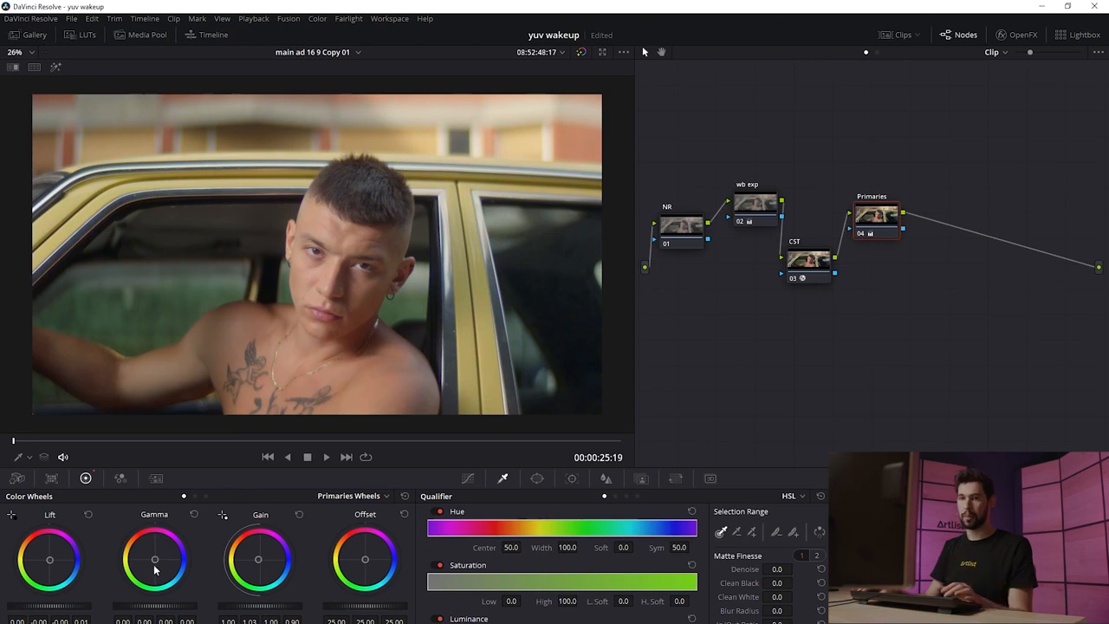
pyautogui.moveTo(156, 564); pyautogui.dragTo(154, 559)
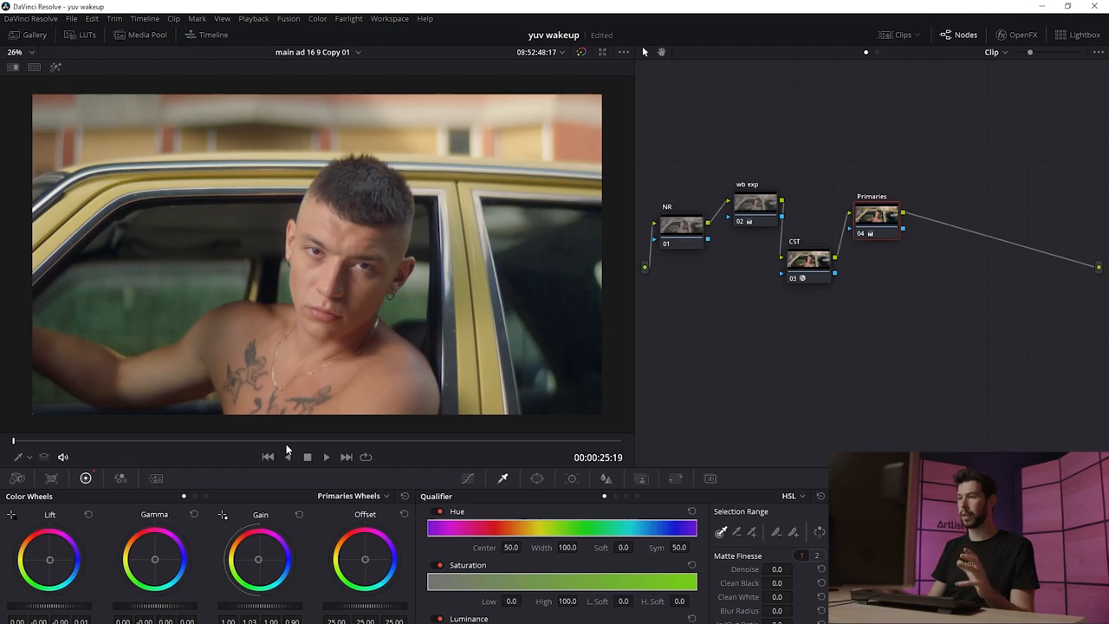
# - Add a serial node after Primaries, set slightly lower in the graph, and nudge the yellow point of its Hue Vs Hue curve slightly up toward orange
pyautogui.hotkey('alt', 's')
pyautogui.moveTo(909, 216); pyautogui.dragTo(919, 259)
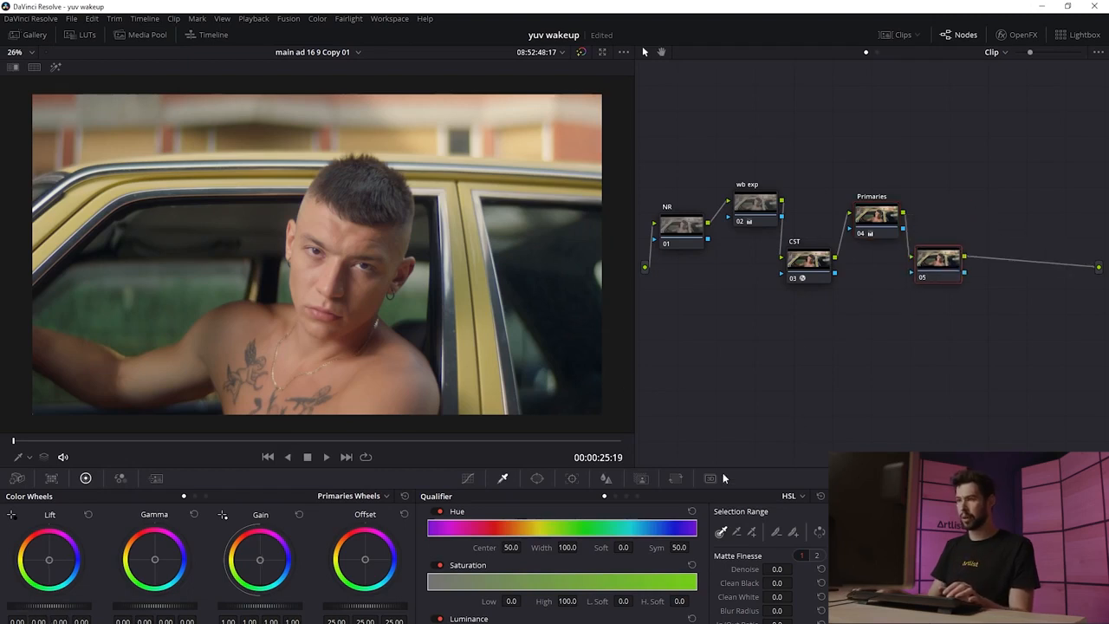
pyautogui.click(468, 481)
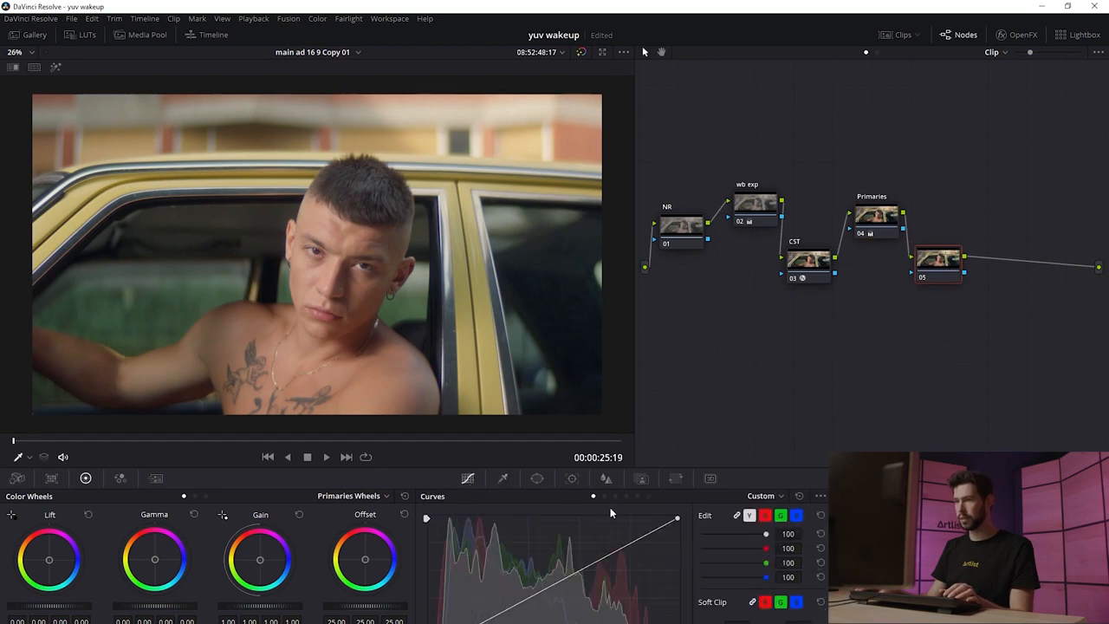
pyautogui.click(775, 496)
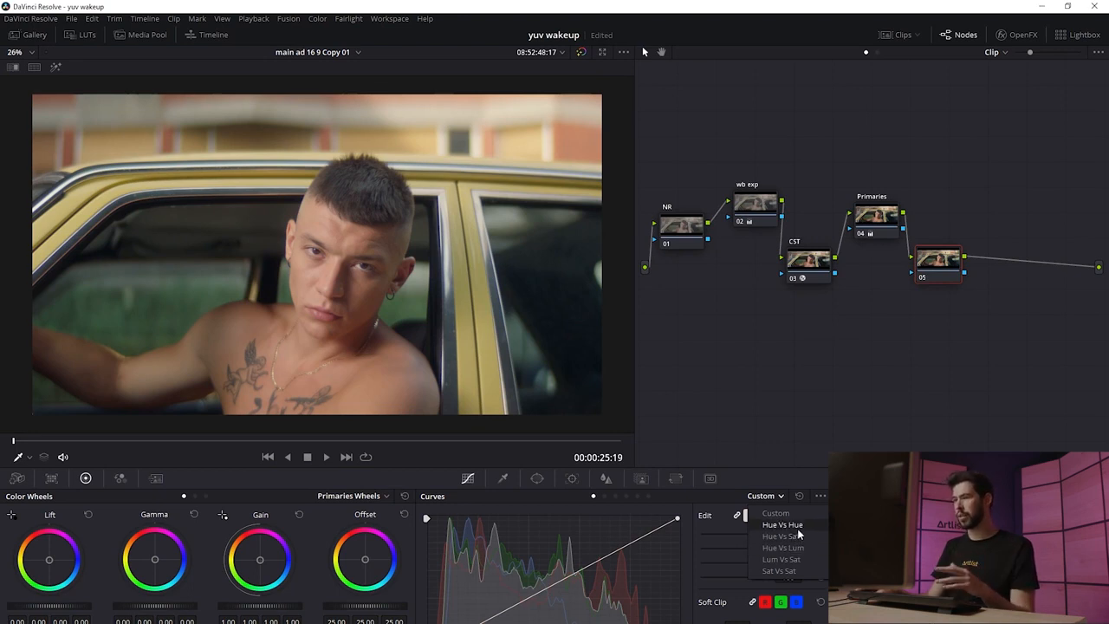
pyautogui.click(797, 528)
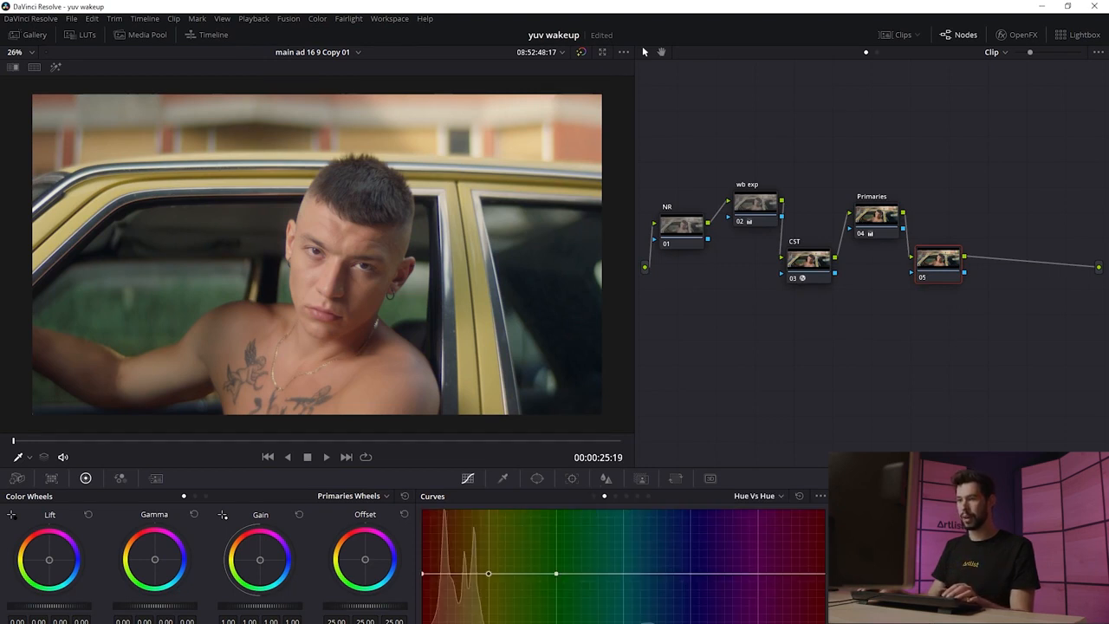
pyautogui.moveTo(489, 575)
pyautogui.mouseDown()
pyautogui.moveTo(490, 585)
pyautogui.moveTo(483, 571)
pyautogui.mouseUp()
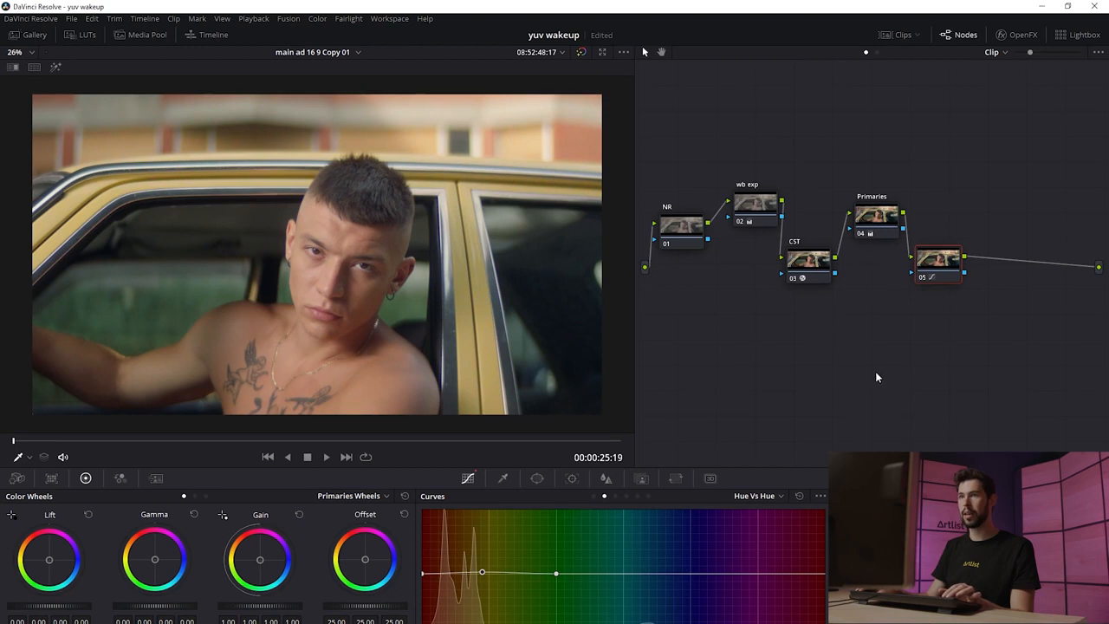
# - Raise the yellow saturation with the Hue Vs Sat curve on node 05, and compare the shot with and without that node
pyautogui.click(753, 496)
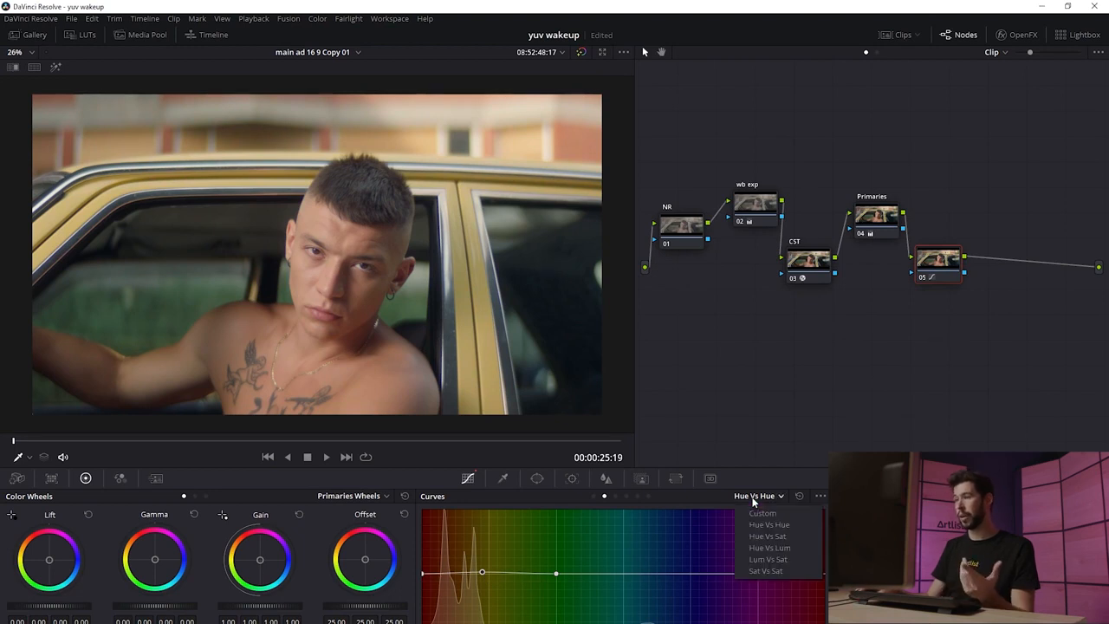
pyautogui.click(768, 536)
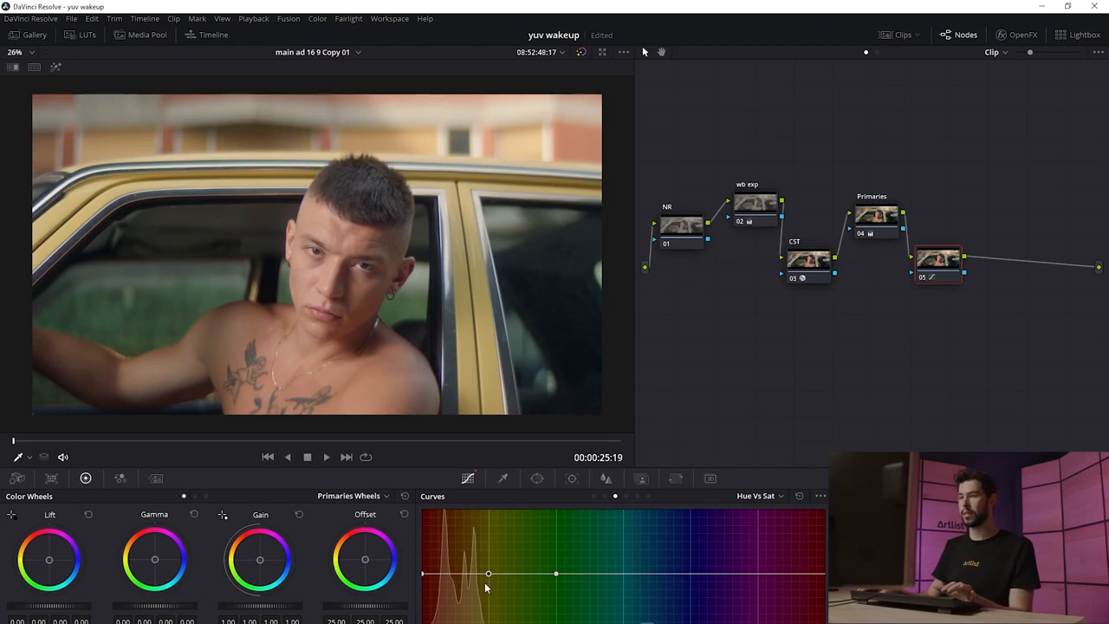
pyautogui.moveTo(489, 574)
pyautogui.mouseDown()
pyautogui.moveTo(489, 543)
pyautogui.moveTo(489, 594)
pyautogui.moveTo(492, 583)
pyautogui.mouseUp()
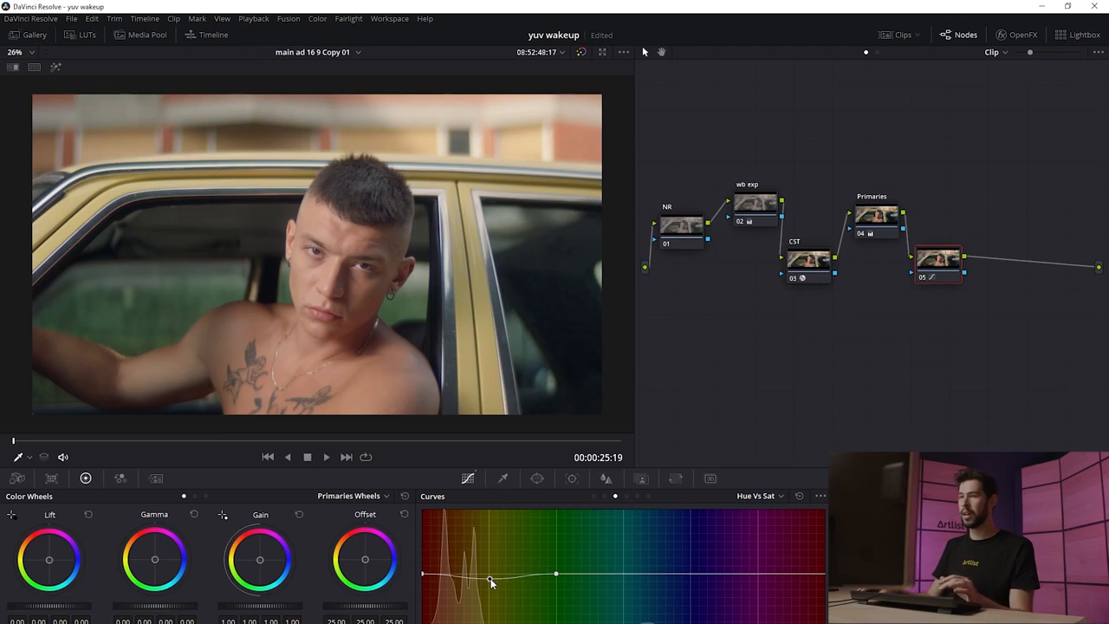
pyautogui.moveTo(488, 575); pyautogui.dragTo(484, 547)
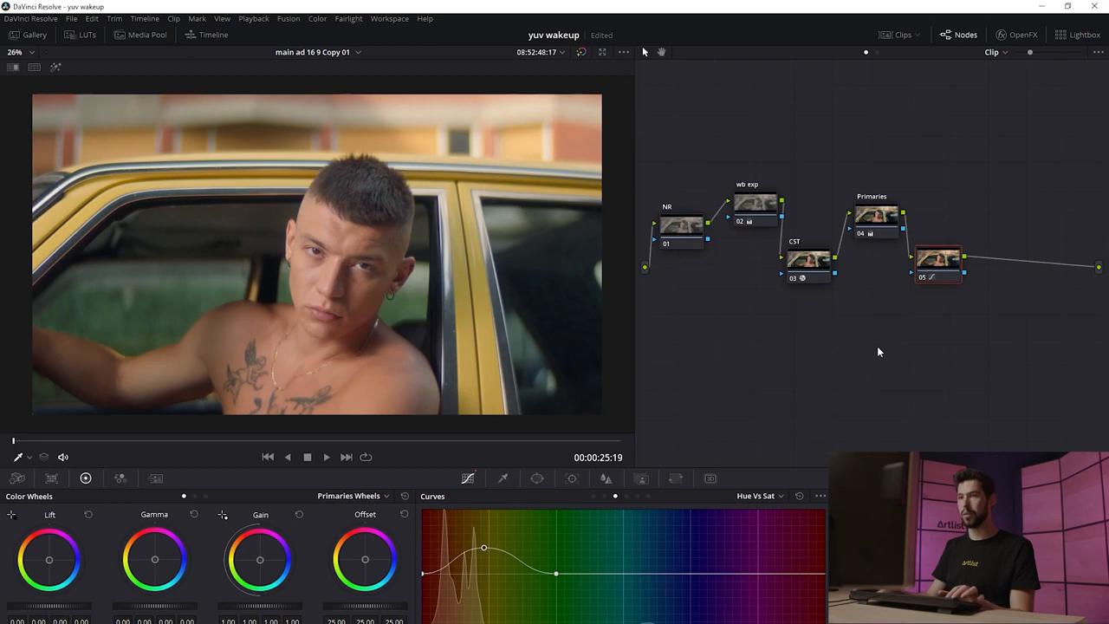
pyautogui.hotkey('ctrl', 'd')
pyautogui.hotkey('ctrl', 'd')
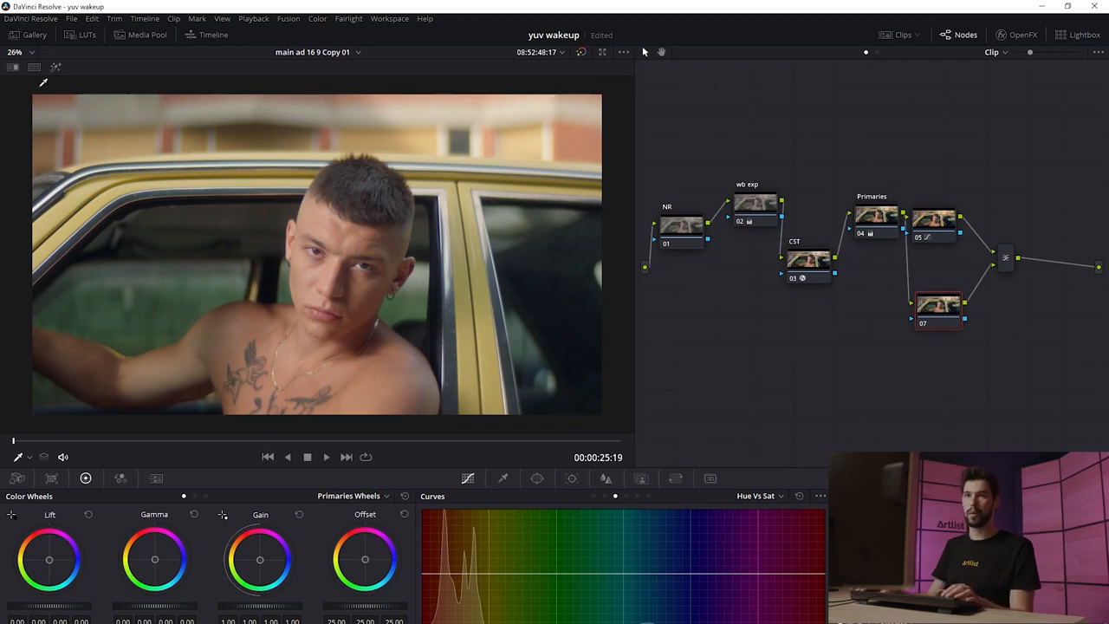
# - Sample the man's forehead skin with the HSL qualifier on node 07 and highlight the selection in the viewer
pyautogui.click(502, 479)
pyautogui.click(26, 457)
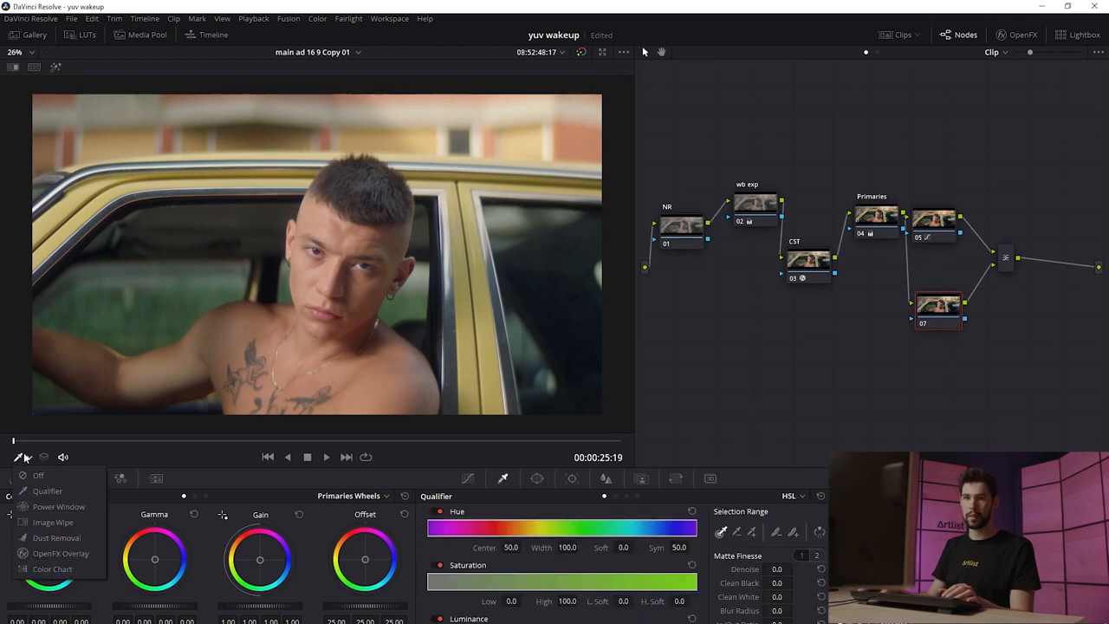
pyautogui.click(48, 491)
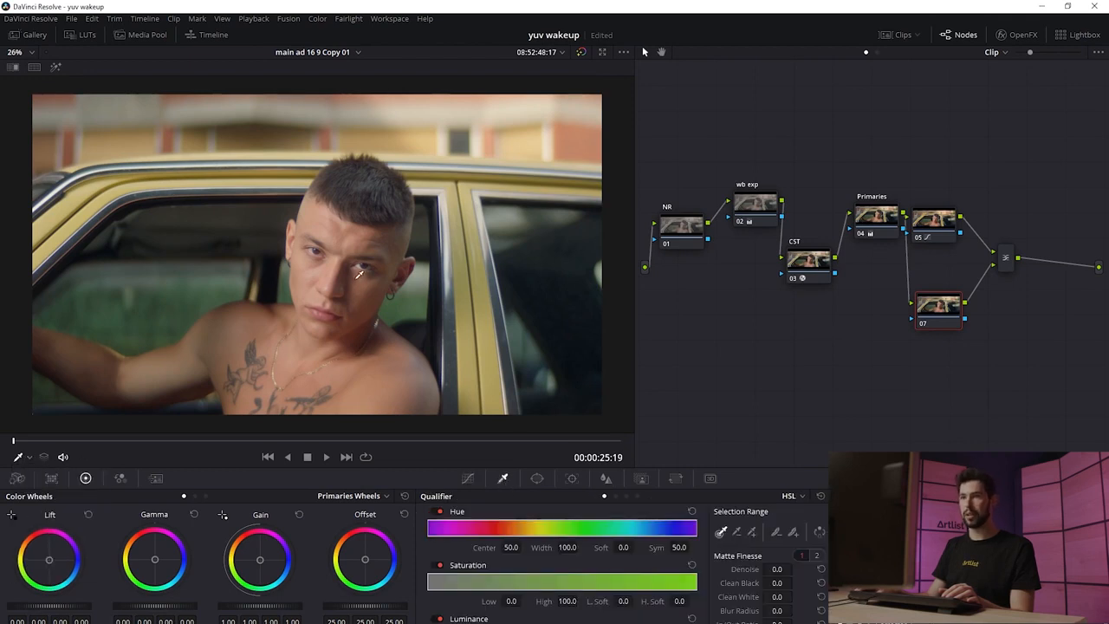
pyautogui.moveTo(322, 218)
pyautogui.mouseDown()
pyautogui.moveTo(384, 240)
pyautogui.moveTo(355, 236)
pyautogui.mouseUp()
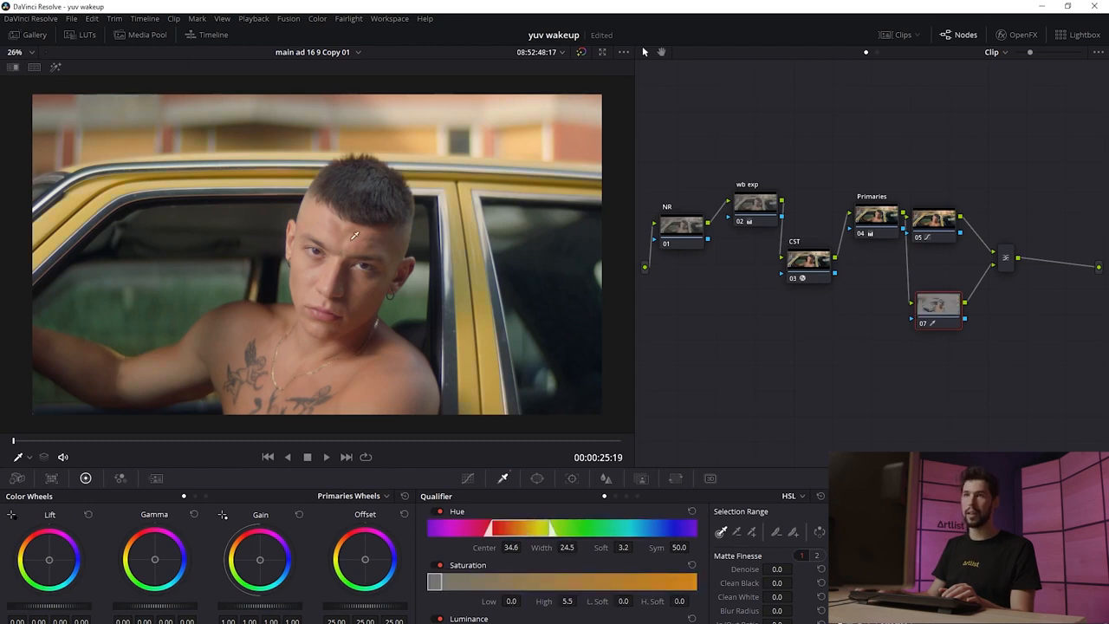
pyautogui.click(56, 68)
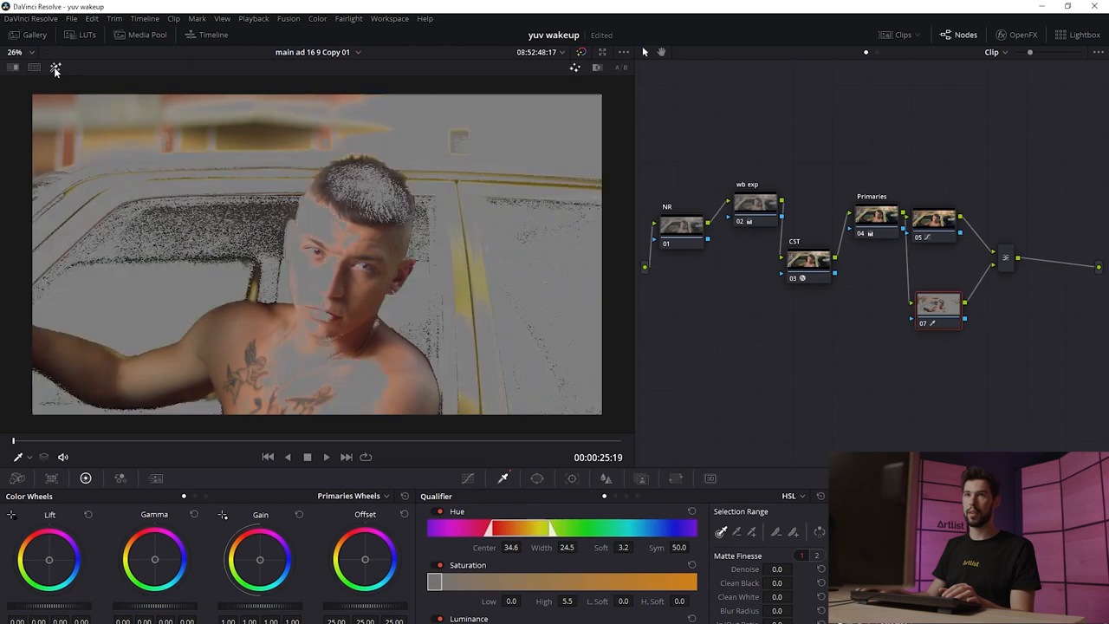
# - Resample the skin tone at several spots on the chest, face and forehead, ending on the lit forehead
pyautogui.click(333, 371)
pyautogui.click(339, 270)
pyautogui.click(328, 226)
pyautogui.click(341, 231)
pyautogui.click(356, 233)
pyautogui.click(354, 232)
pyautogui.click(341, 227)
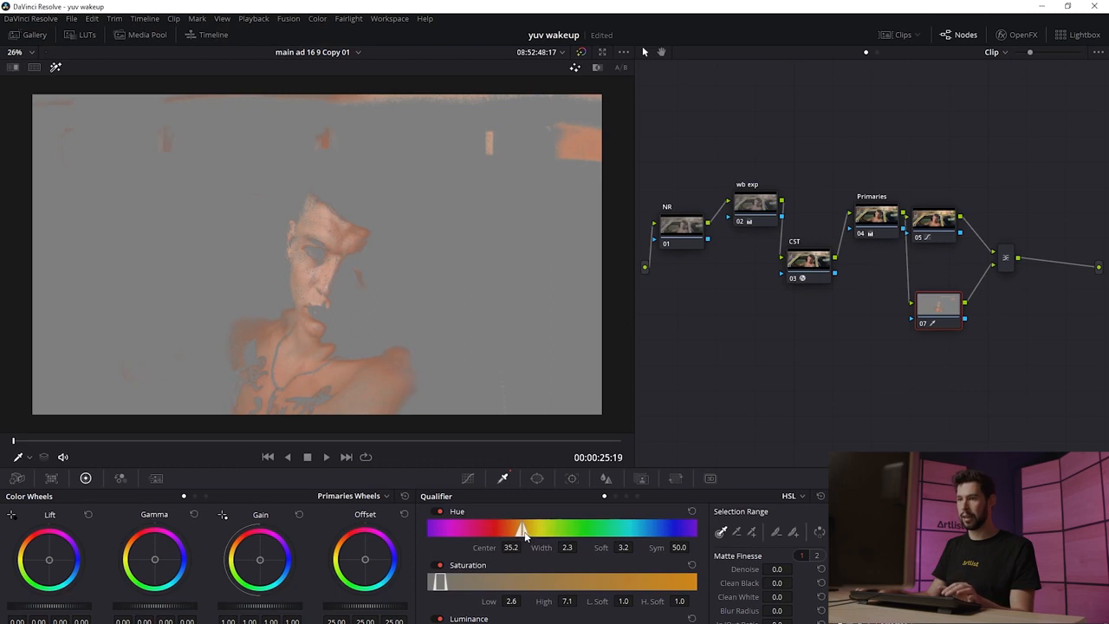
# - Widen the skin key to hue width 13.5 and saturation high 13.3, and refine its matte with denoise 2.8 and blur radius 4.4
pyautogui.moveTo(522, 533); pyautogui.dragTo(530, 554)
pyautogui.moveTo(443, 584)
pyautogui.mouseDown()
pyautogui.moveTo(463, 583)
pyautogui.moveTo(452, 585)
pyautogui.mouseUp()
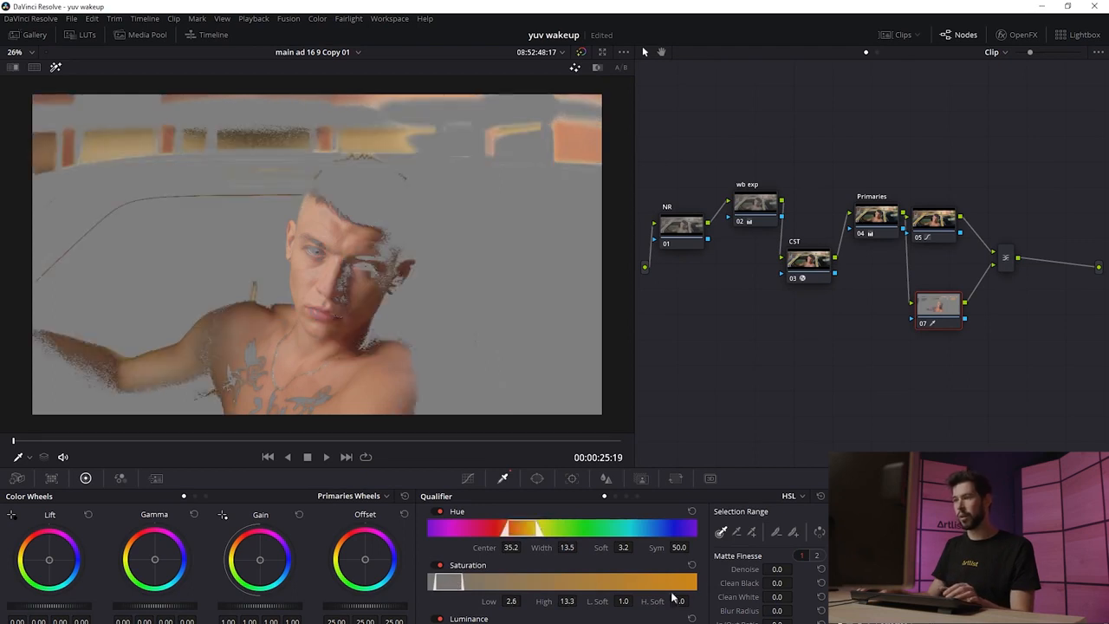
pyautogui.moveTo(778, 569); pyautogui.dragTo(796, 568)
pyautogui.moveTo(768, 611); pyautogui.dragTo(771, 610)
pyautogui.moveTo(796, 611); pyautogui.dragTo(790, 611)
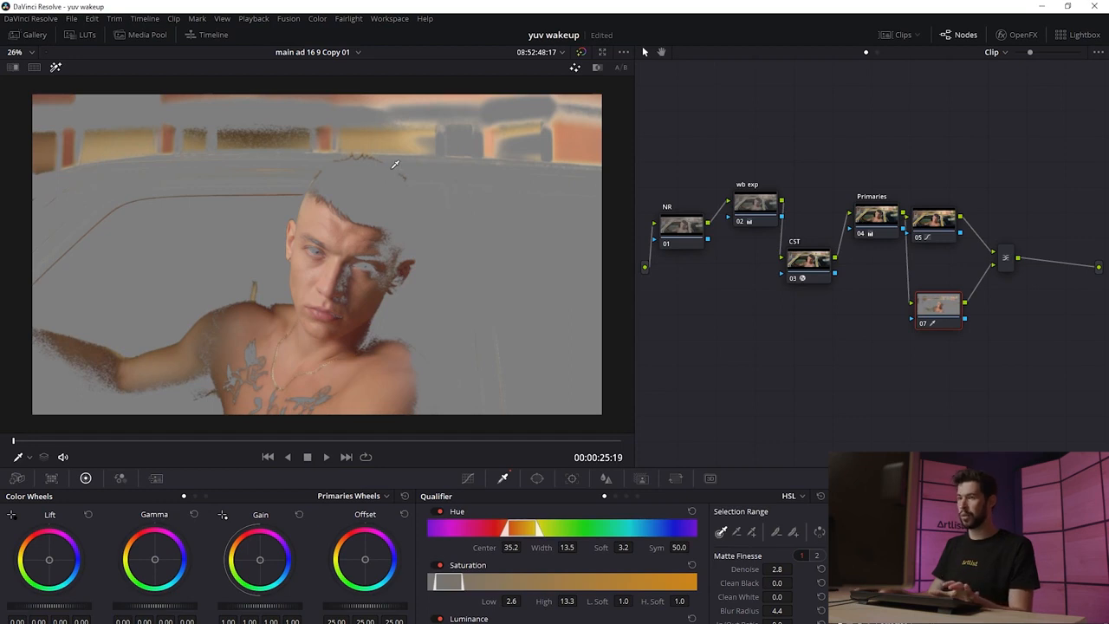
# - Limit the skin key with a soft circular window around the face and chest, softness about 13.9, and turn off the highlight view
pyautogui.click(536, 480)
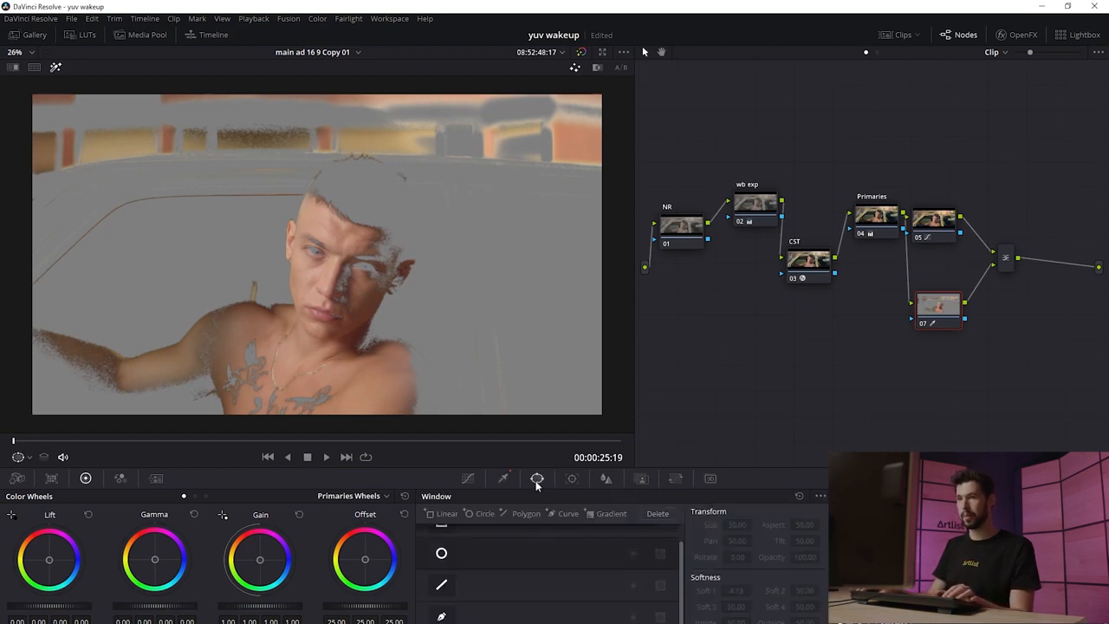
pyautogui.click(441, 554)
pyautogui.moveTo(365, 237); pyautogui.dragTo(375, 301)
pyautogui.moveTo(459, 312); pyautogui.dragTo(485, 315)
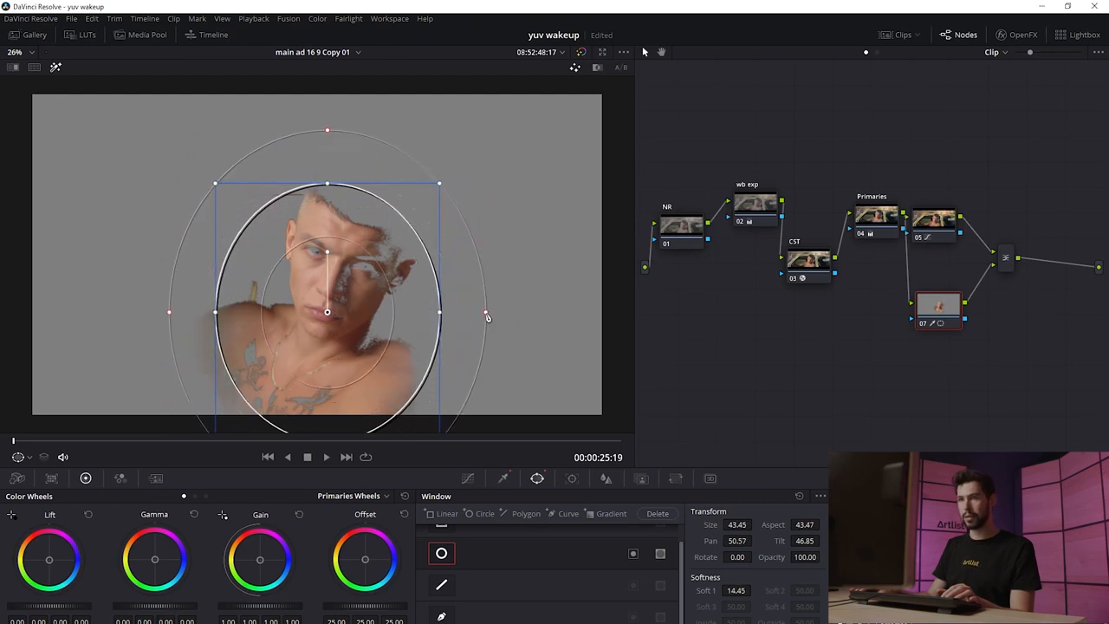
pyautogui.hotkey('shift', 'h')
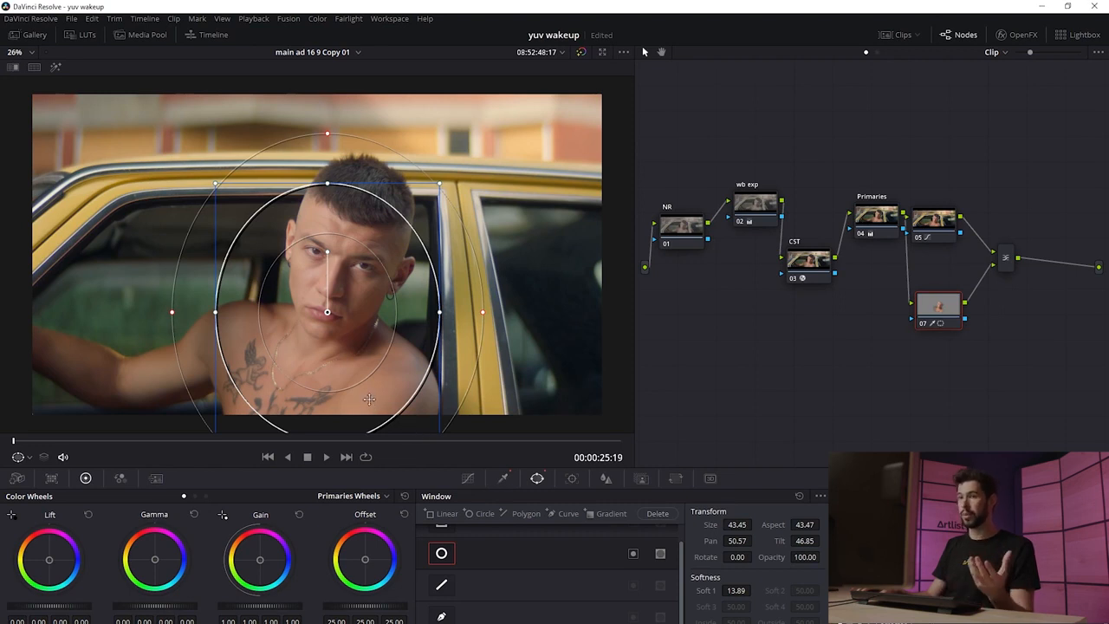
# - Track the circular window forward through the clip, and move the playhead back to 00:00:26:09
pyautogui.click(572, 481)
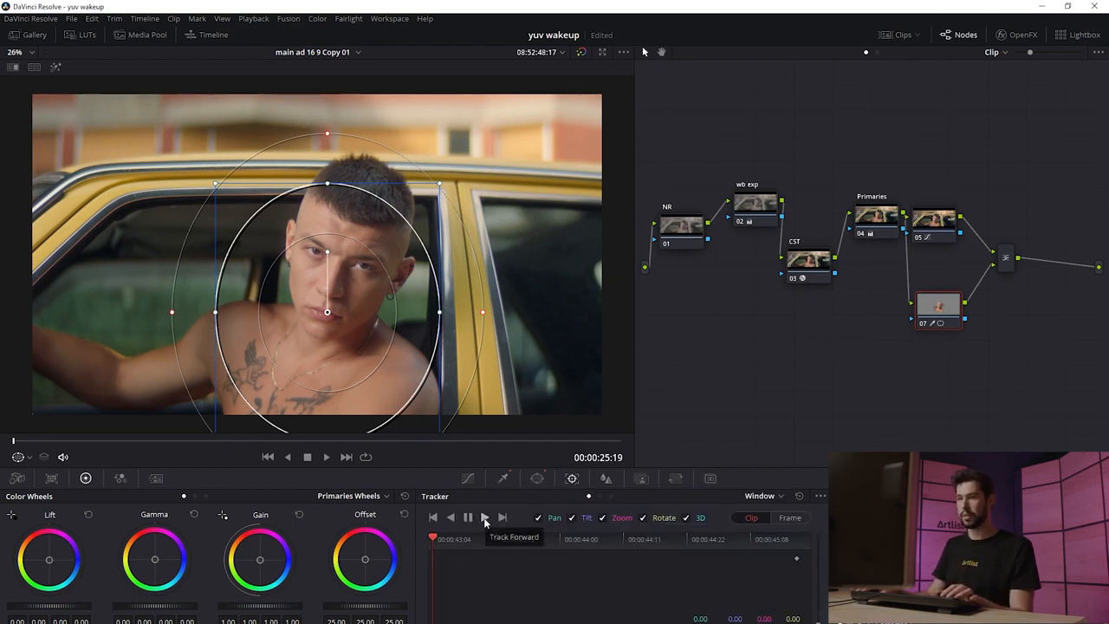
pyautogui.click(483, 517)
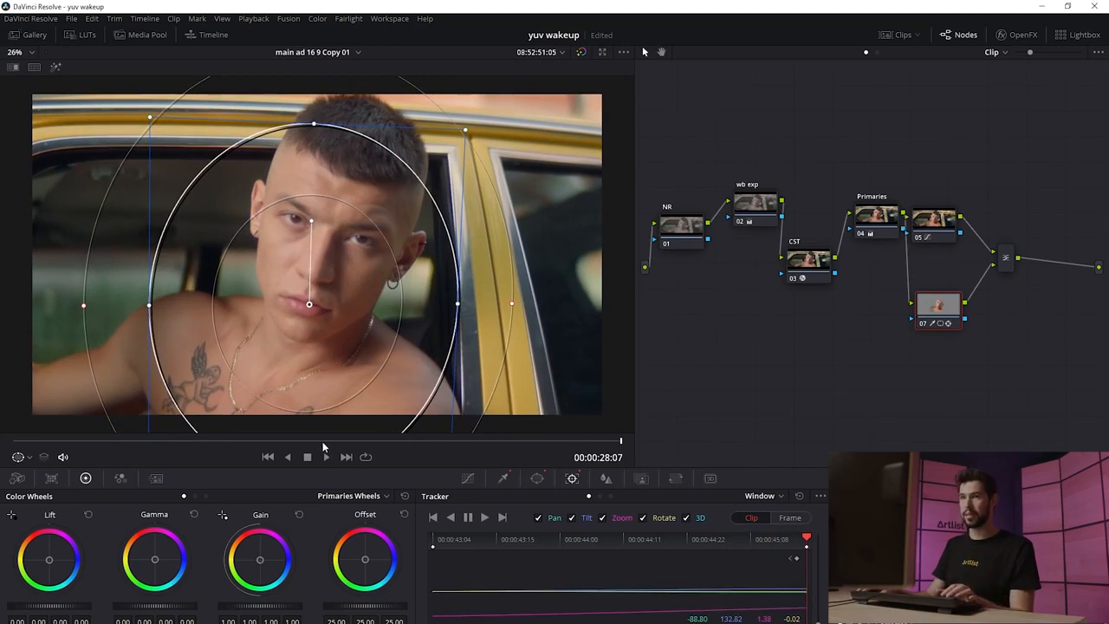
pyautogui.moveTo(322, 441); pyautogui.dragTo(159, 442)
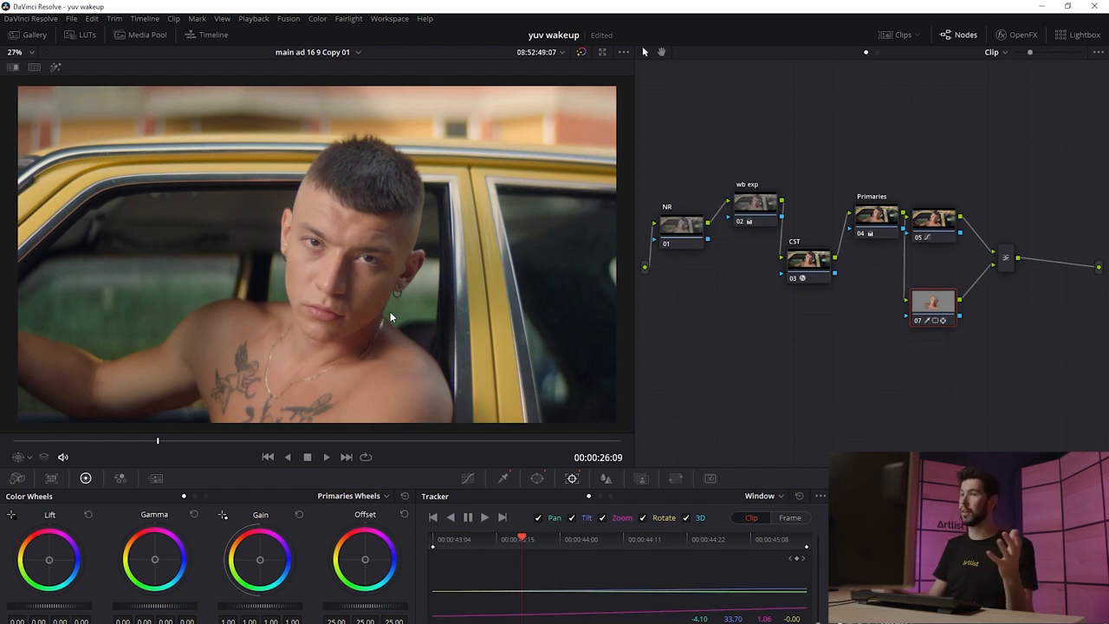
# - Using the Log wheels on node 07, warm the skin Midtone to 0.07, -0.01, -0.06 and shift Highlight to -0.02, 0.00, 0.07
pyautogui.moveTo(934, 307)
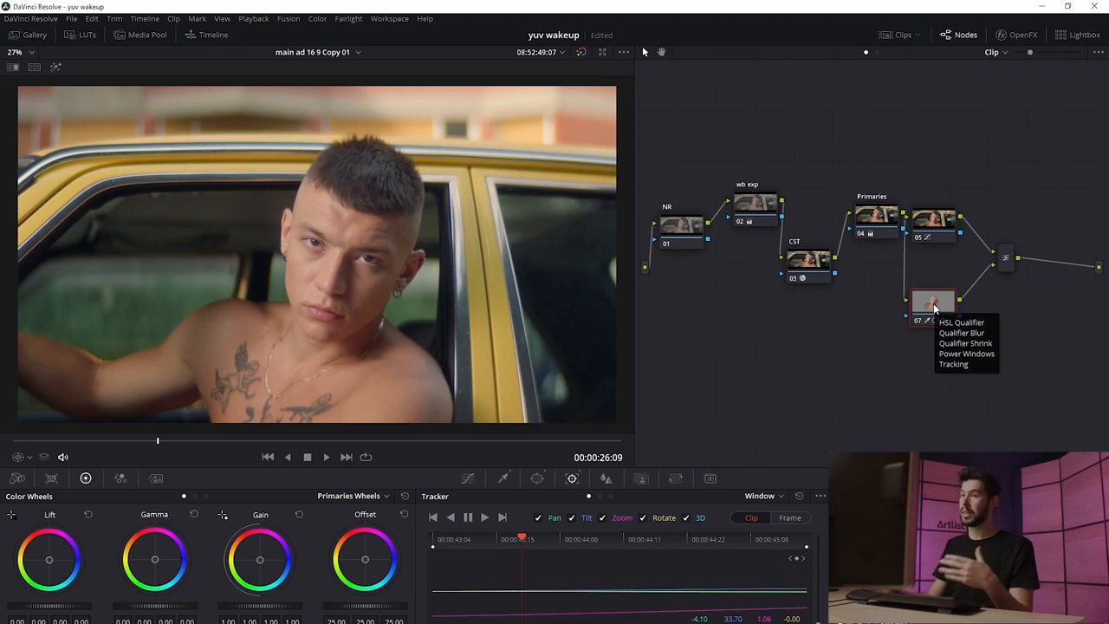
pyautogui.click(468, 478)
pyautogui.click(356, 495)
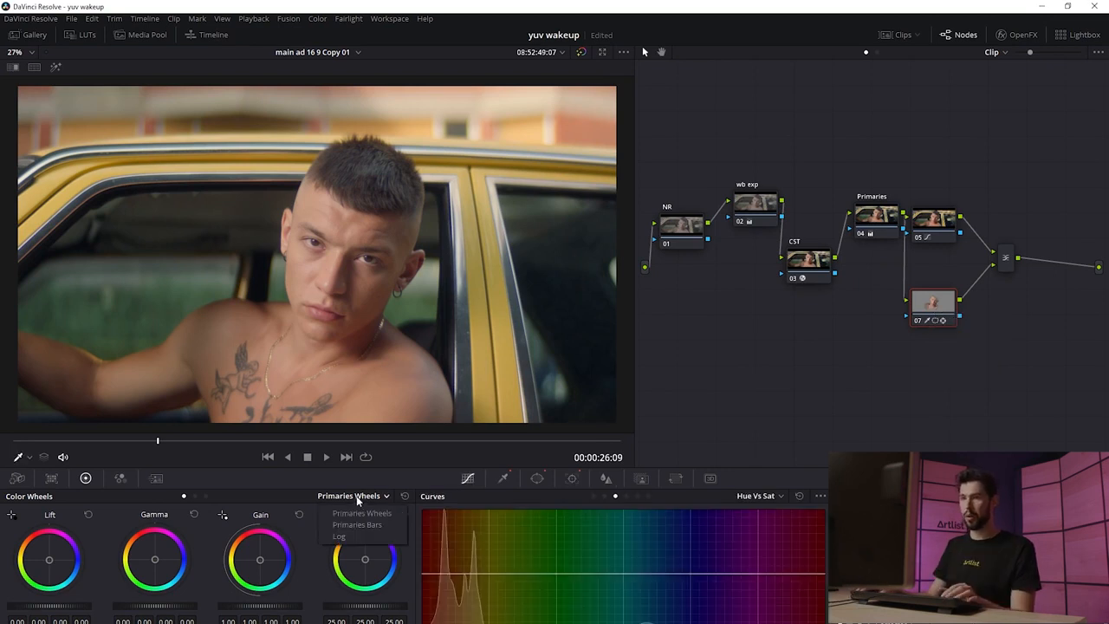
pyautogui.click(340, 536)
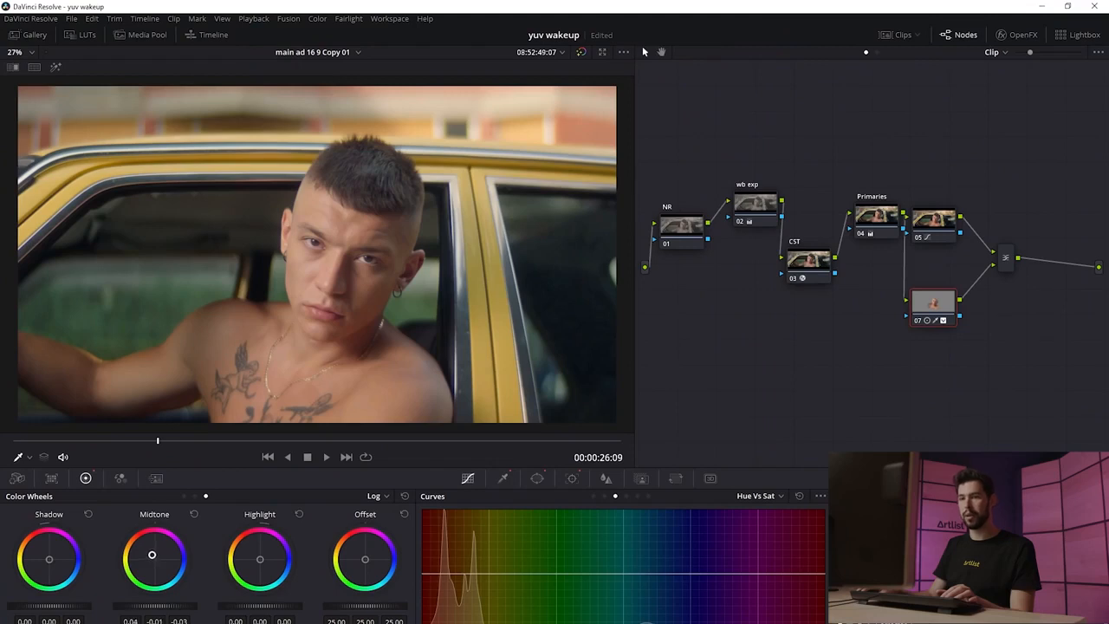
pyautogui.moveTo(152, 554); pyautogui.dragTo(152, 552)
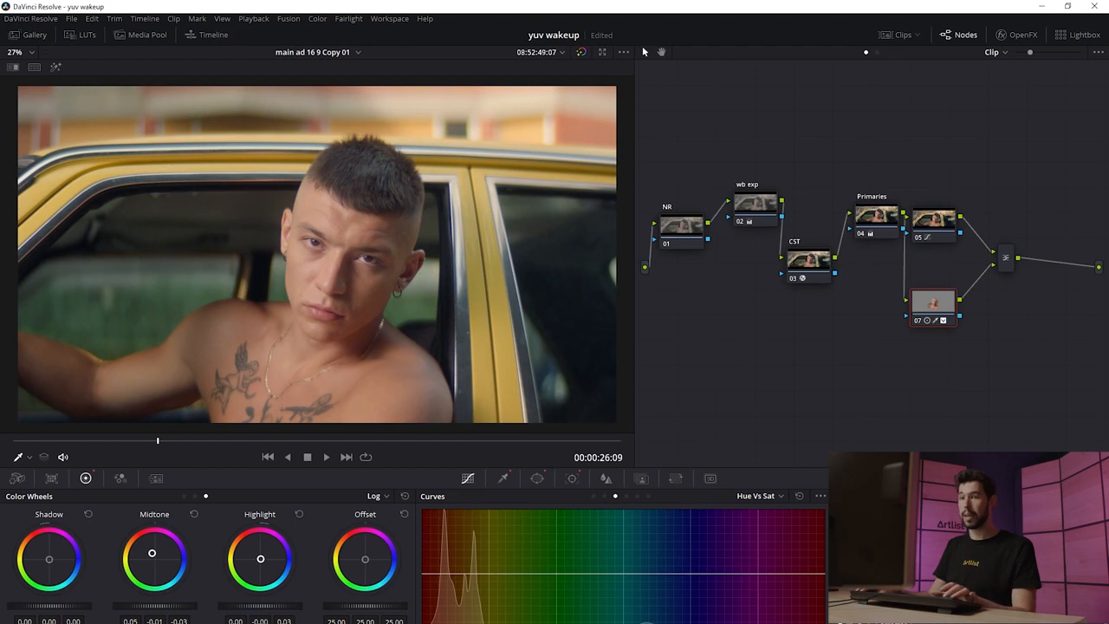
pyautogui.moveTo(260, 560); pyautogui.dragTo(258, 565)
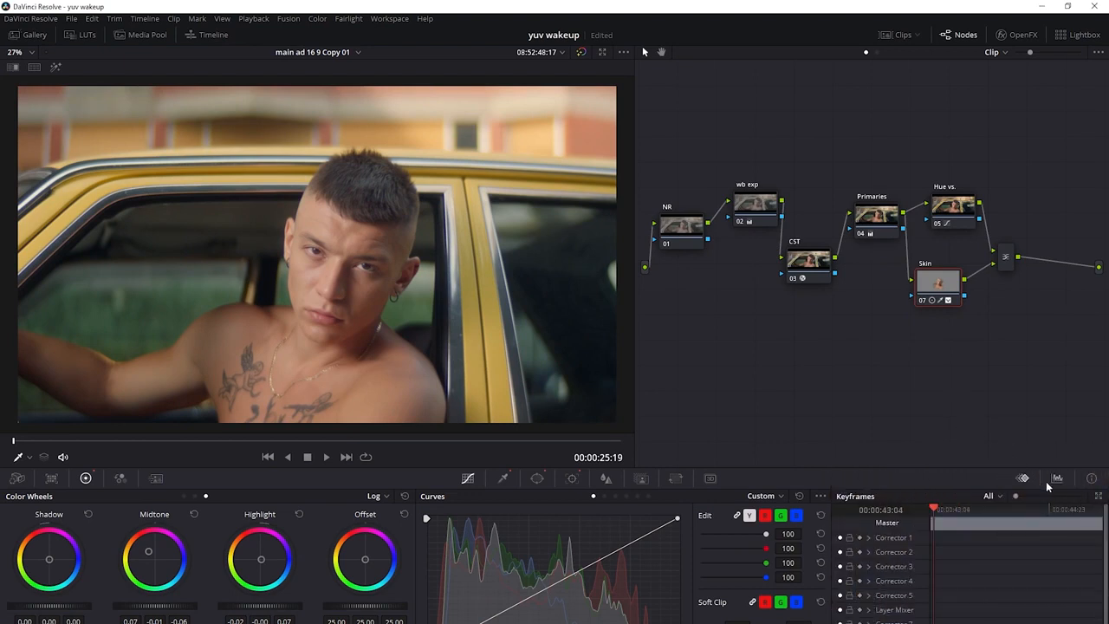
# - Check the highlighted skin selection on the vectorscope with the skin tone indicator shown, and try shifting the Offset color balance
pyautogui.click(1056, 479)
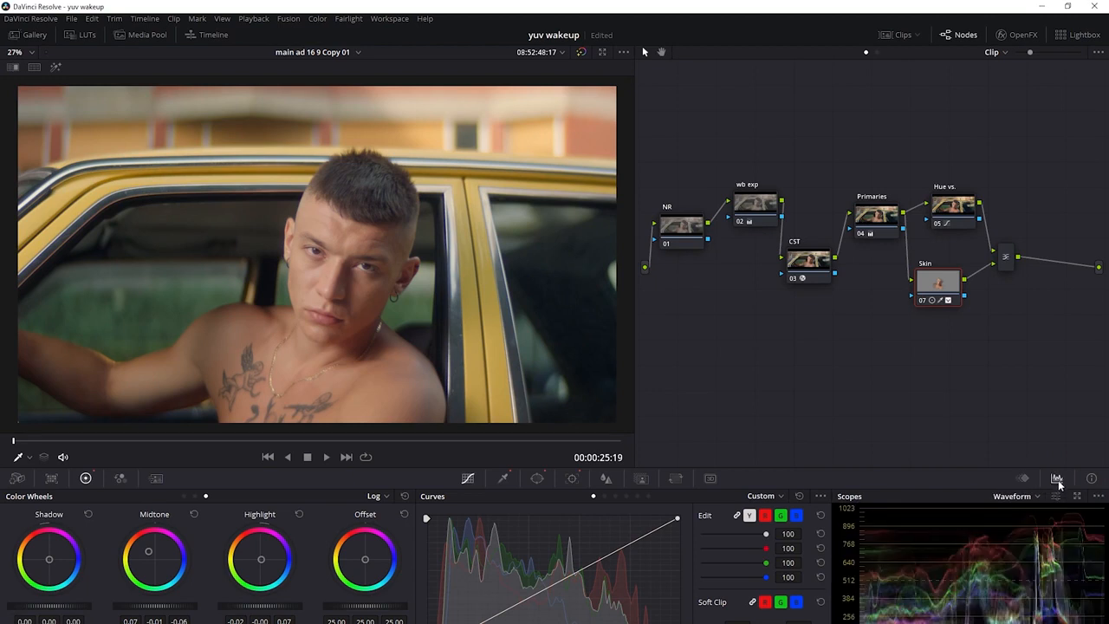
pyautogui.click(1021, 501)
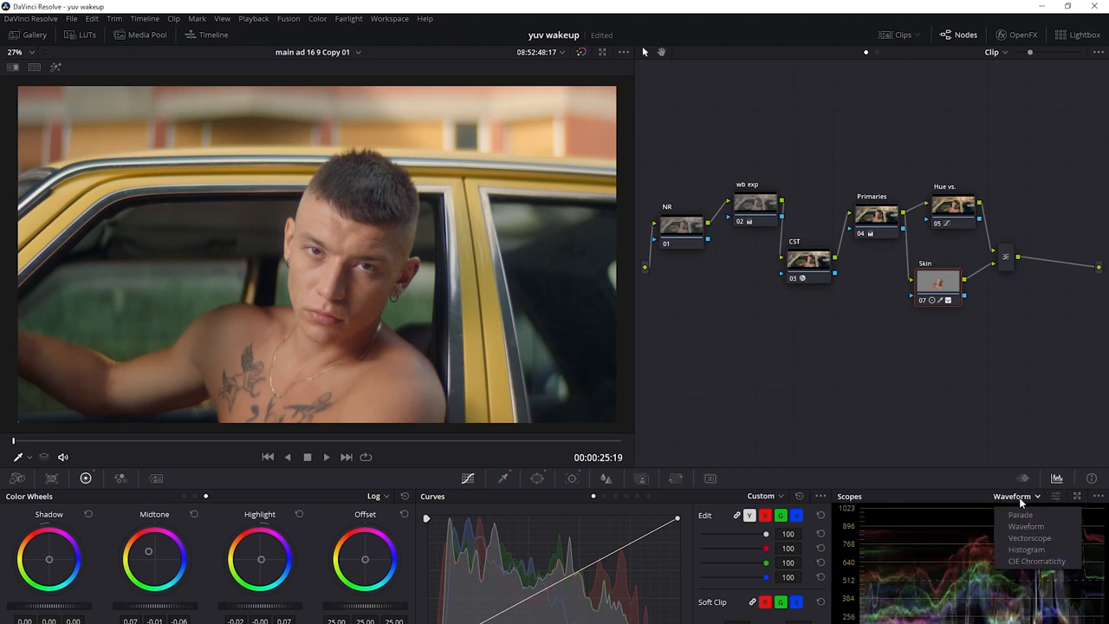
pyautogui.click(1039, 538)
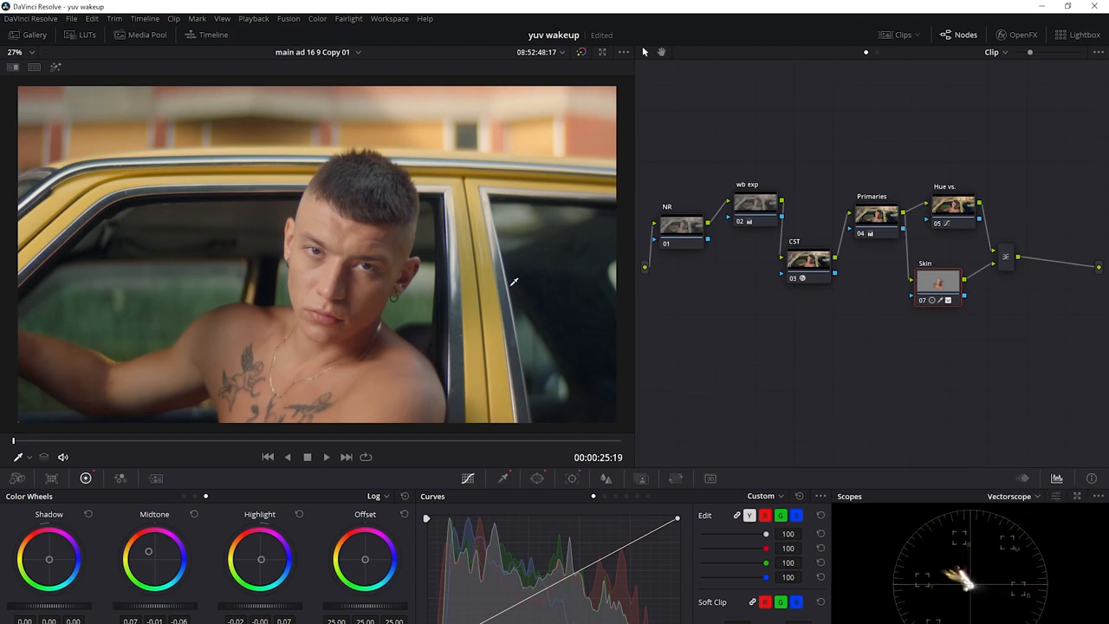
pyautogui.click(55, 69)
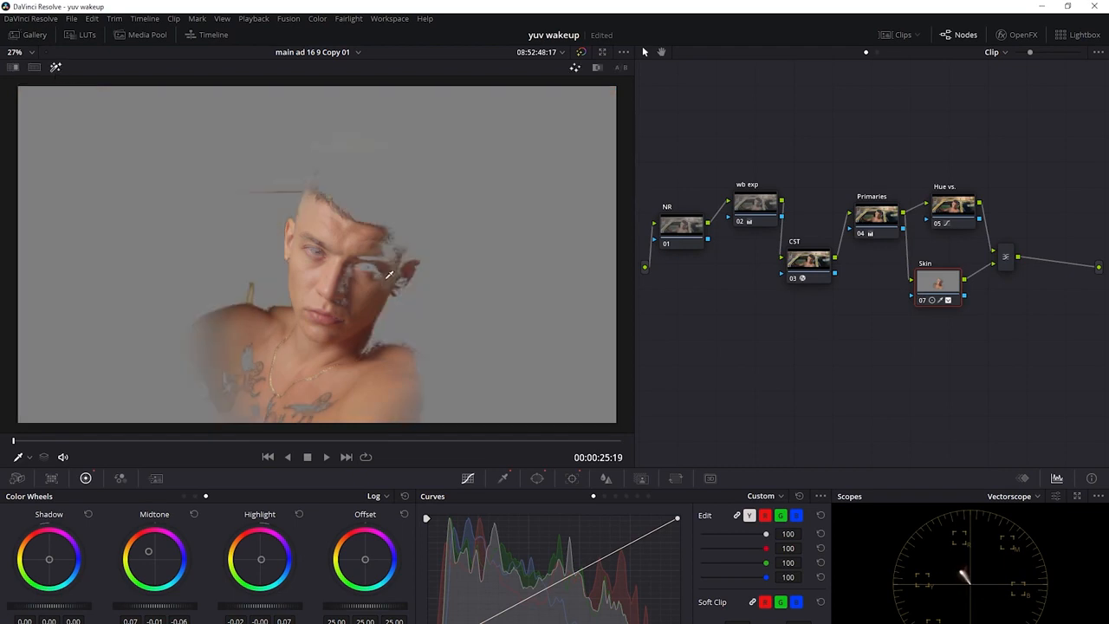
pyautogui.click(1055, 497)
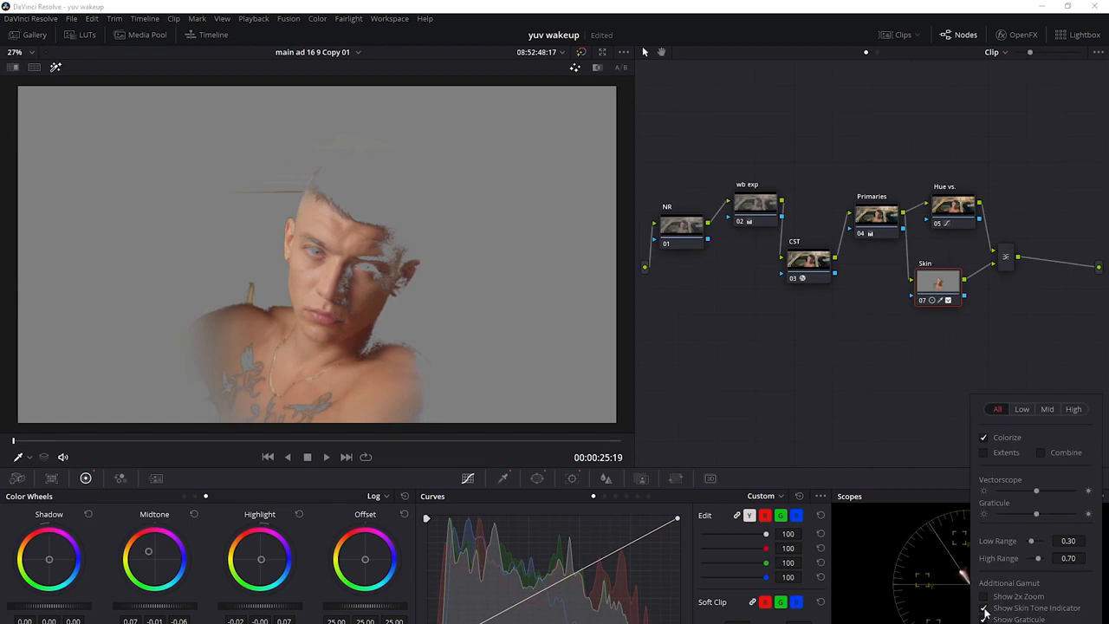
pyautogui.click(936, 589)
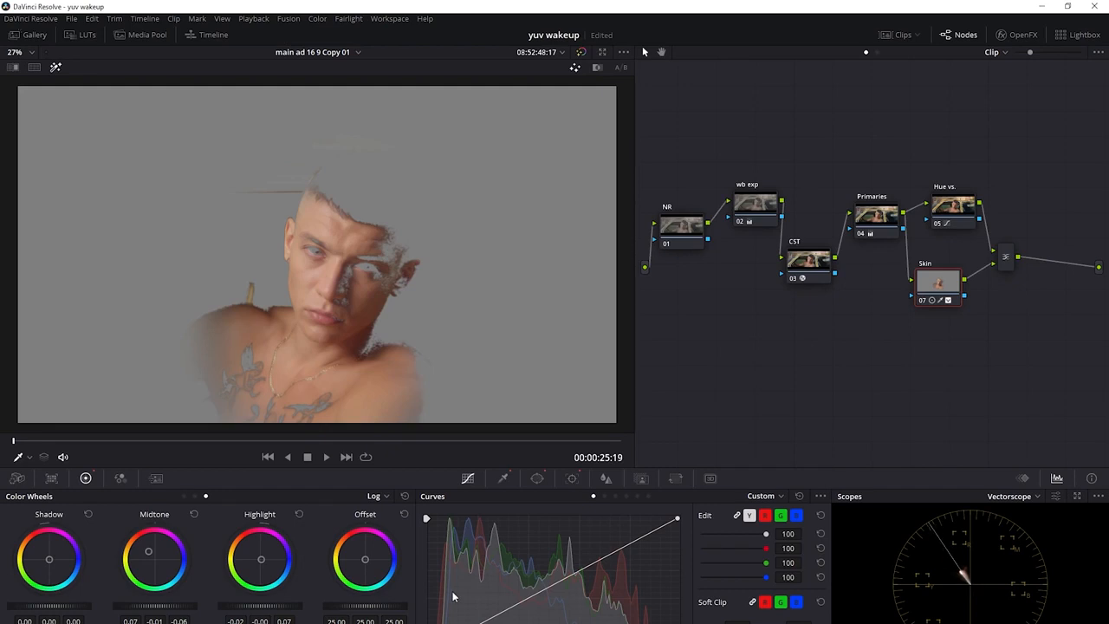
pyautogui.moveTo(367, 560); pyautogui.dragTo(356, 564)
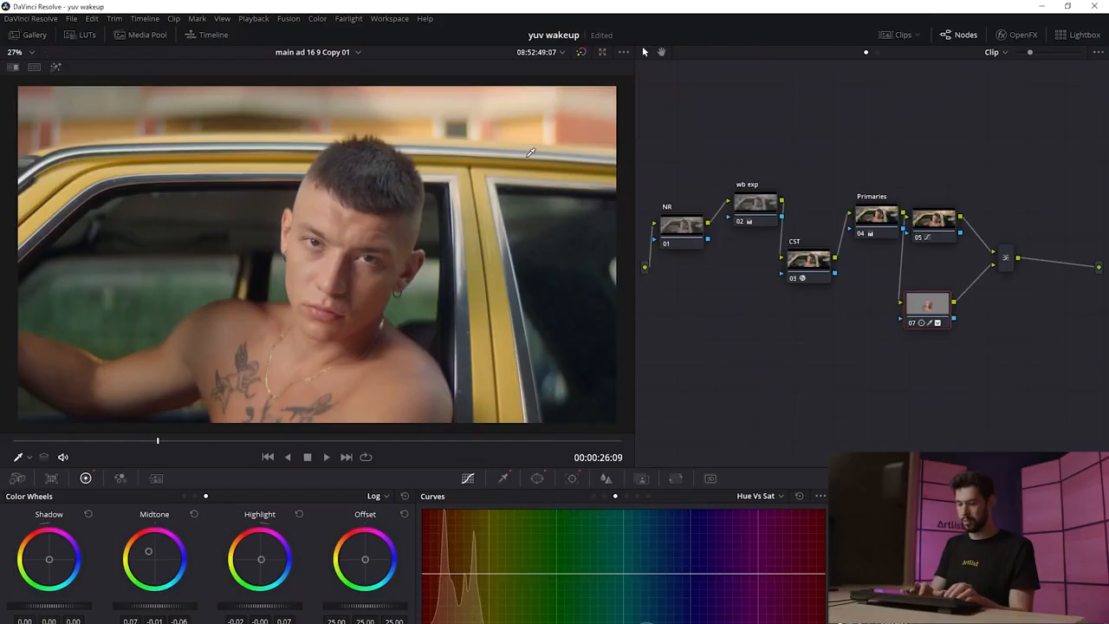
# - Label node 07 Skin and node 05 Hue vs., and compare the image with all grades bypassed
pyautogui.write('kin')
pyautogui.click(934, 217)
pyautogui.press('F2')
pyautogui.write('Hue vs.')
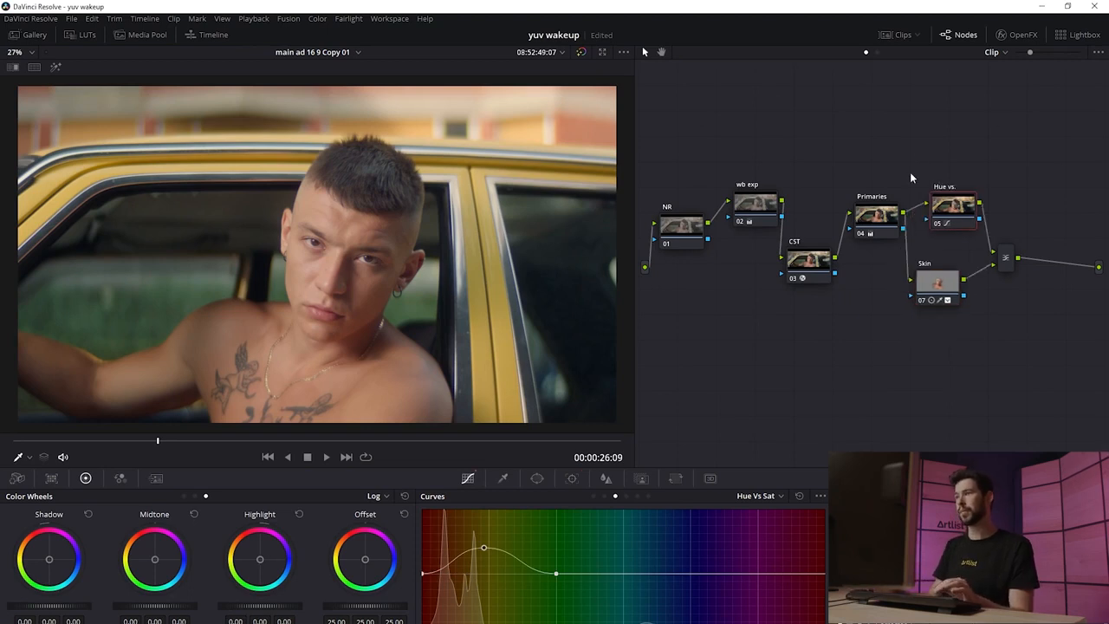
pyautogui.hotkey('alt', 'd')
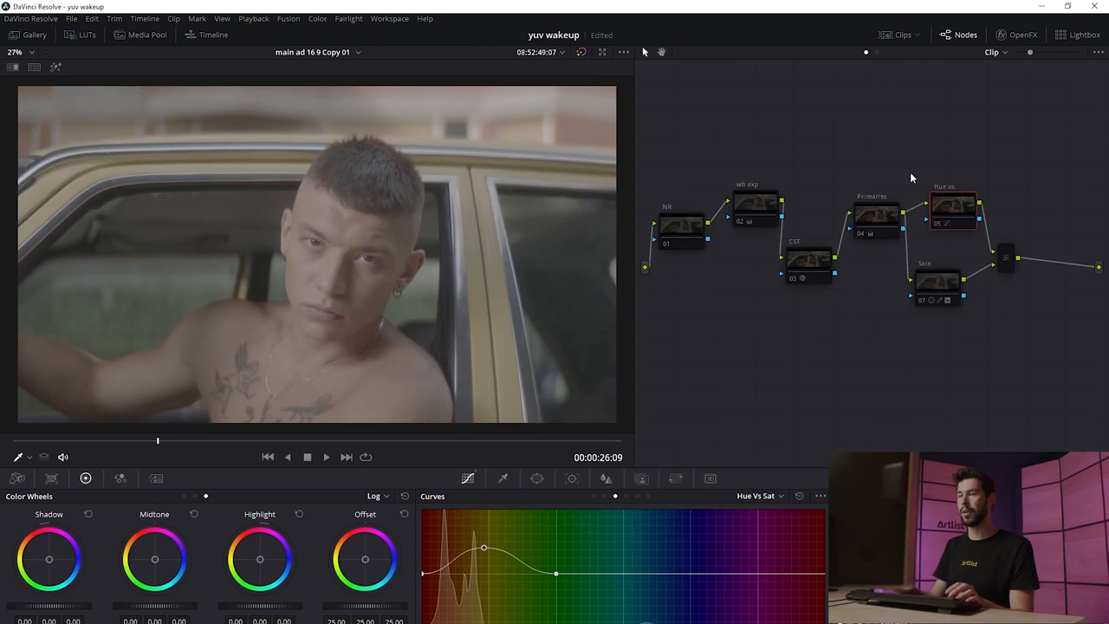
pyautogui.hotkey('alt', 'd')
# - Add a serial node after the parallel mixer and label it Vignette
pyautogui.click(1005, 256)
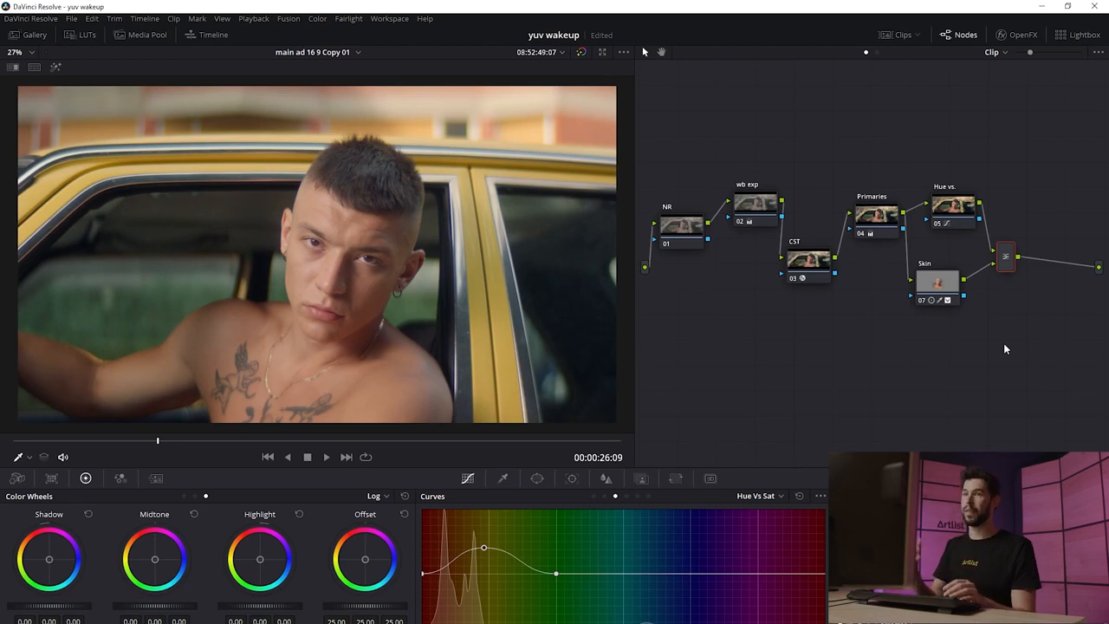
pyautogui.hotkey('alt', 's')
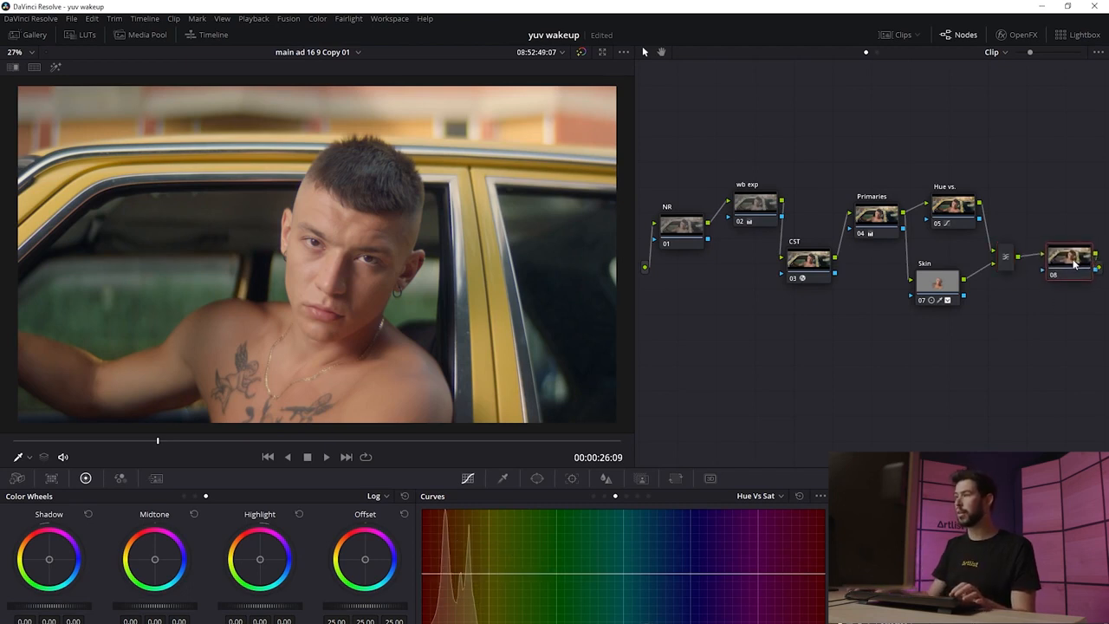
pyautogui.write('tte')
pyautogui.press('Return')
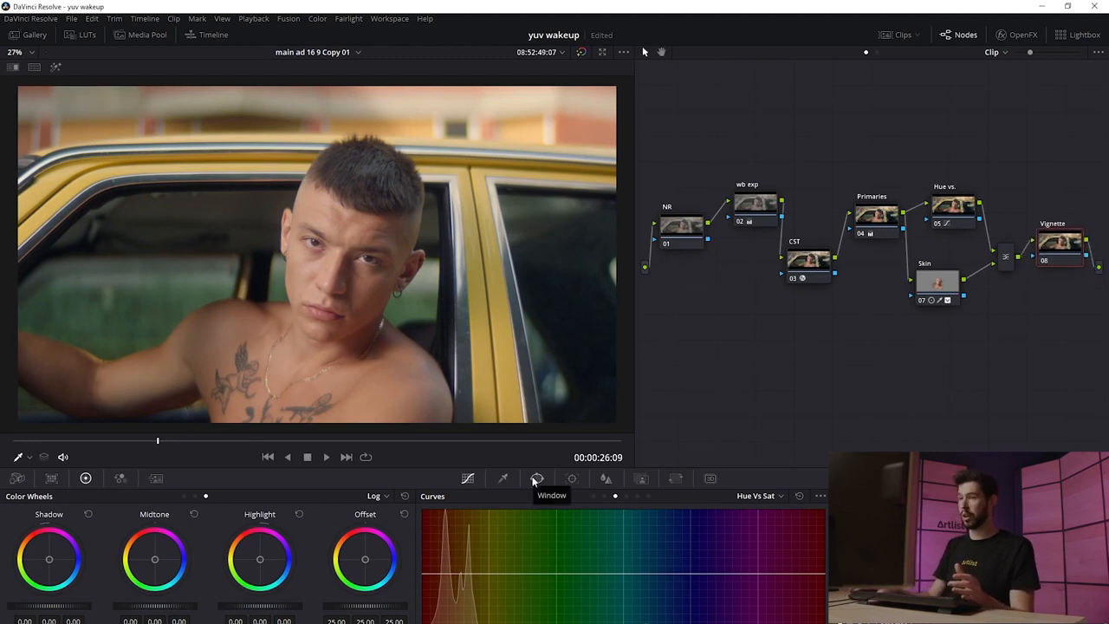
# - Add an inverted circular window around the man's face on the Vignette node, with softness about 20, pan about 50.8 and tilt about 49.6
pyautogui.click(536, 479)
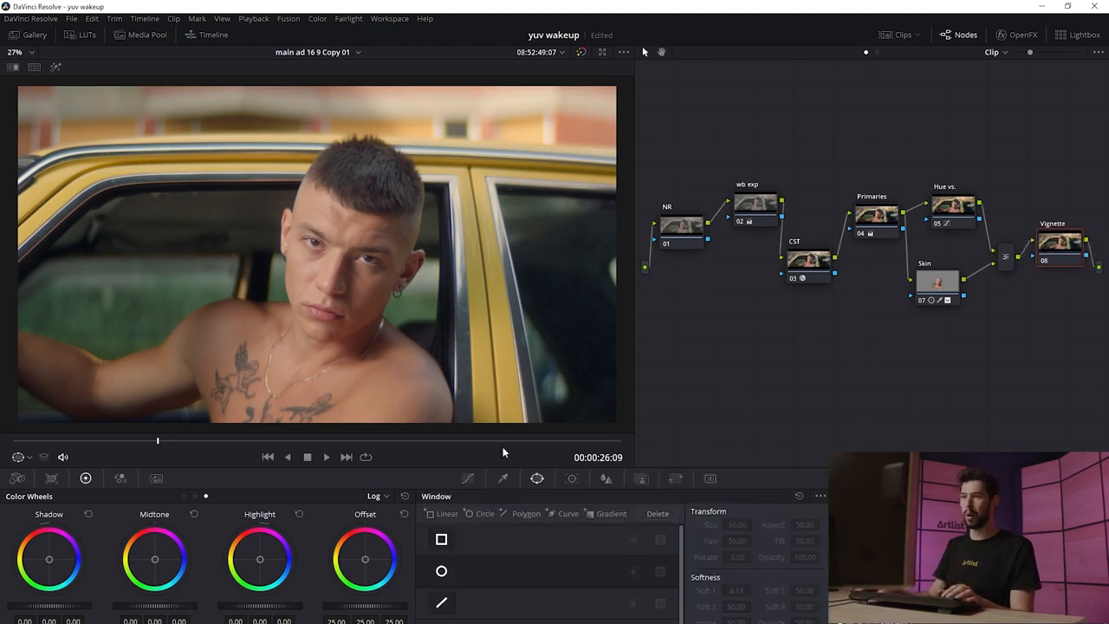
pyautogui.click(441, 571)
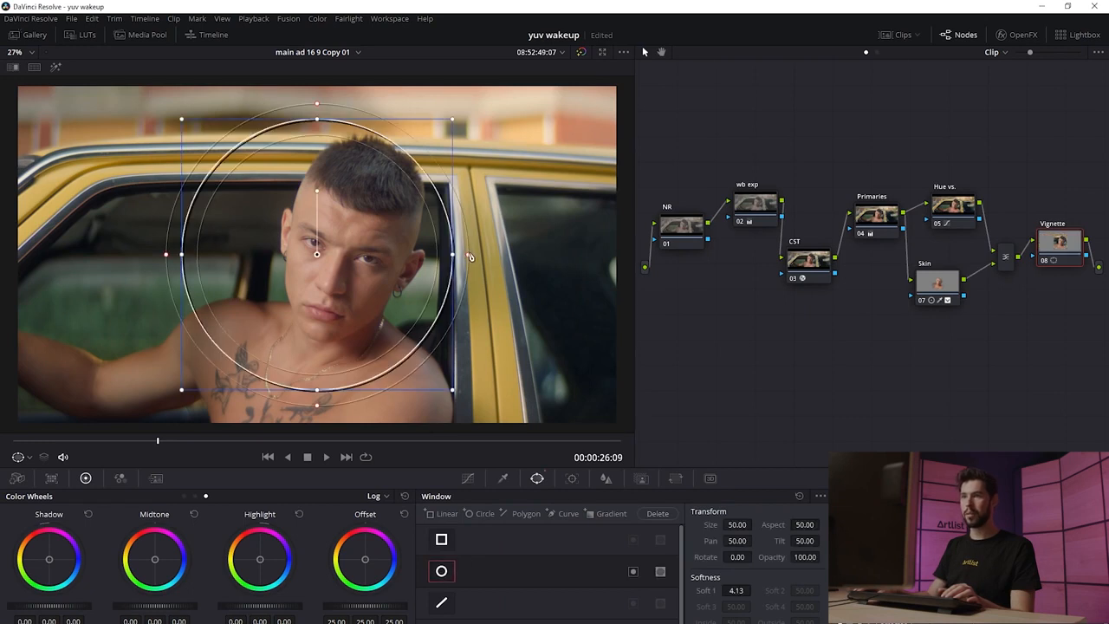
pyautogui.moveTo(469, 256); pyautogui.dragTo(509, 257)
pyautogui.moveTo(395, 262); pyautogui.dragTo(410, 268)
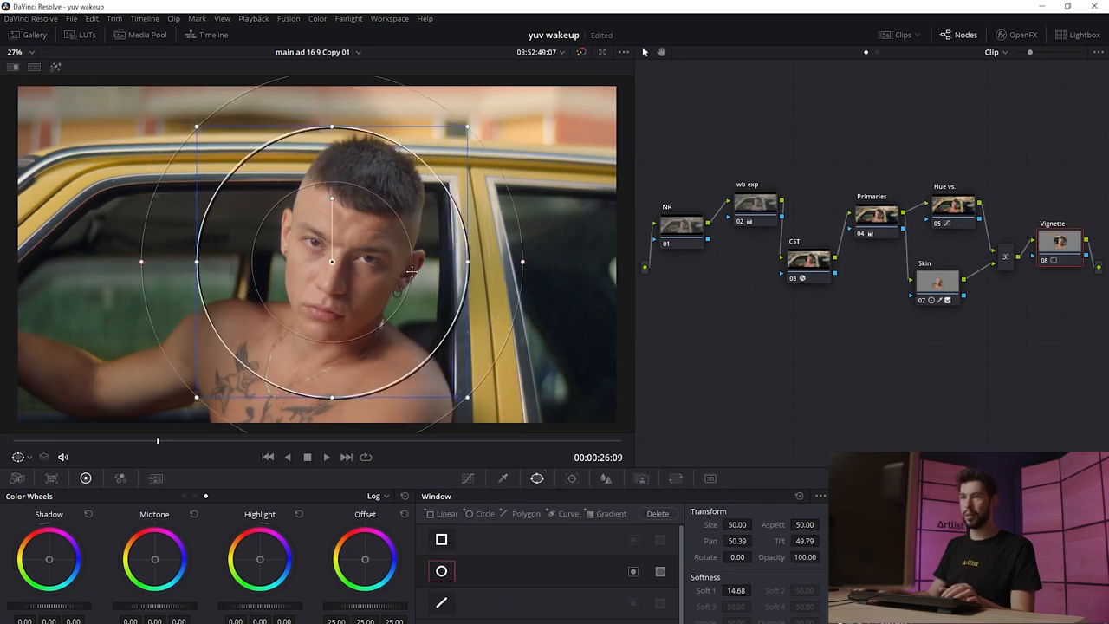
pyautogui.moveTo(524, 266); pyautogui.dragTo(543, 262)
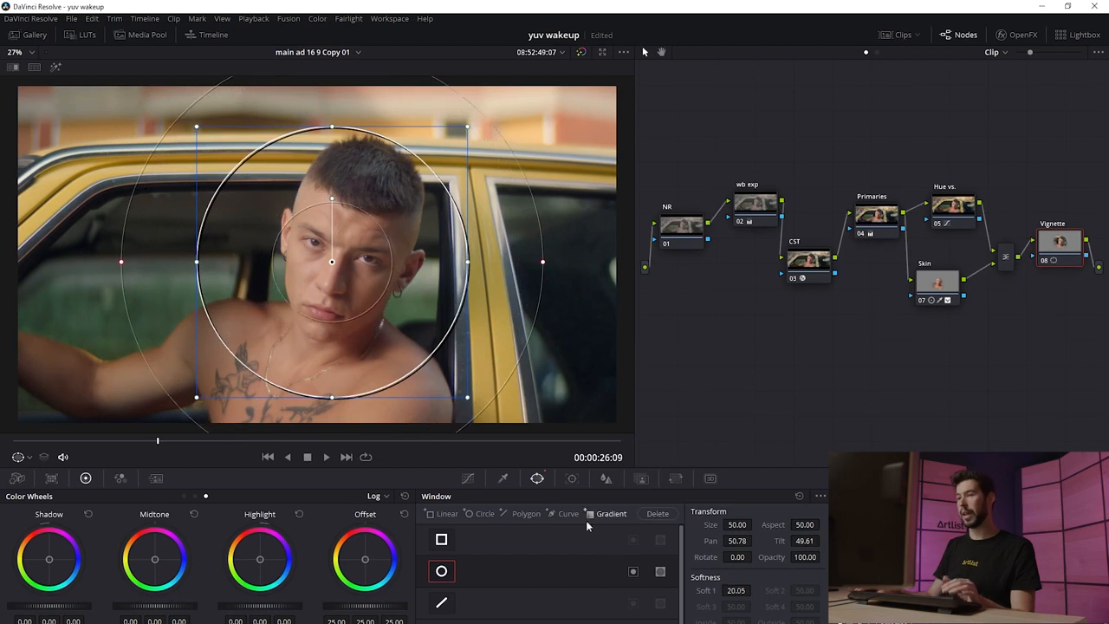
pyautogui.click(633, 572)
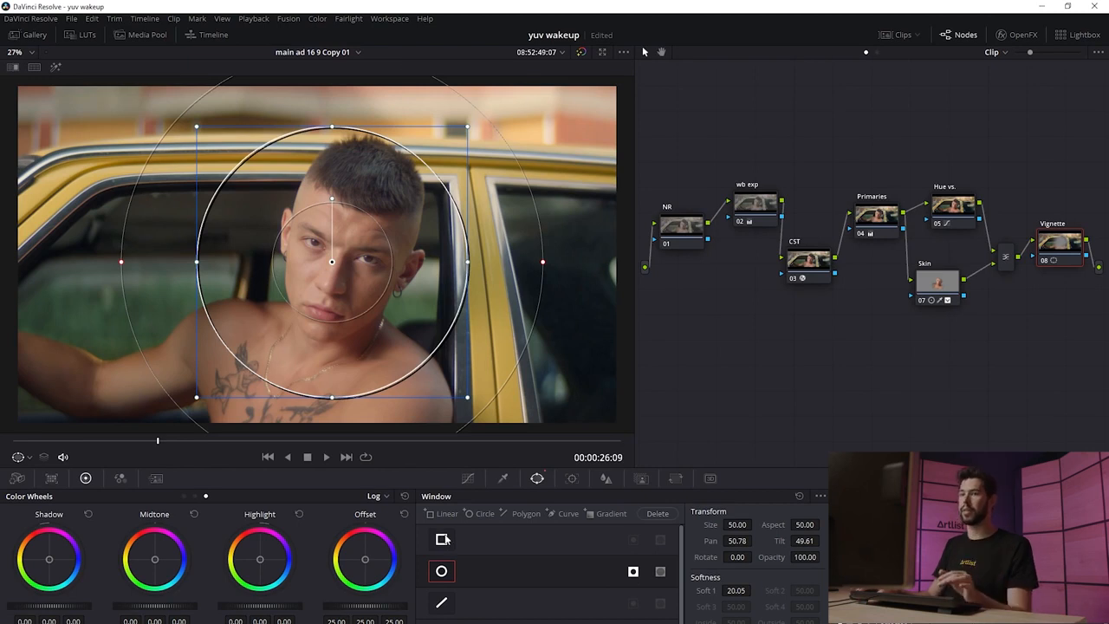
# - Slightly lower the lower midtones of the Vignette node's Custom curve, and compare the image with that node disabled and enabled
pyautogui.click(461, 478)
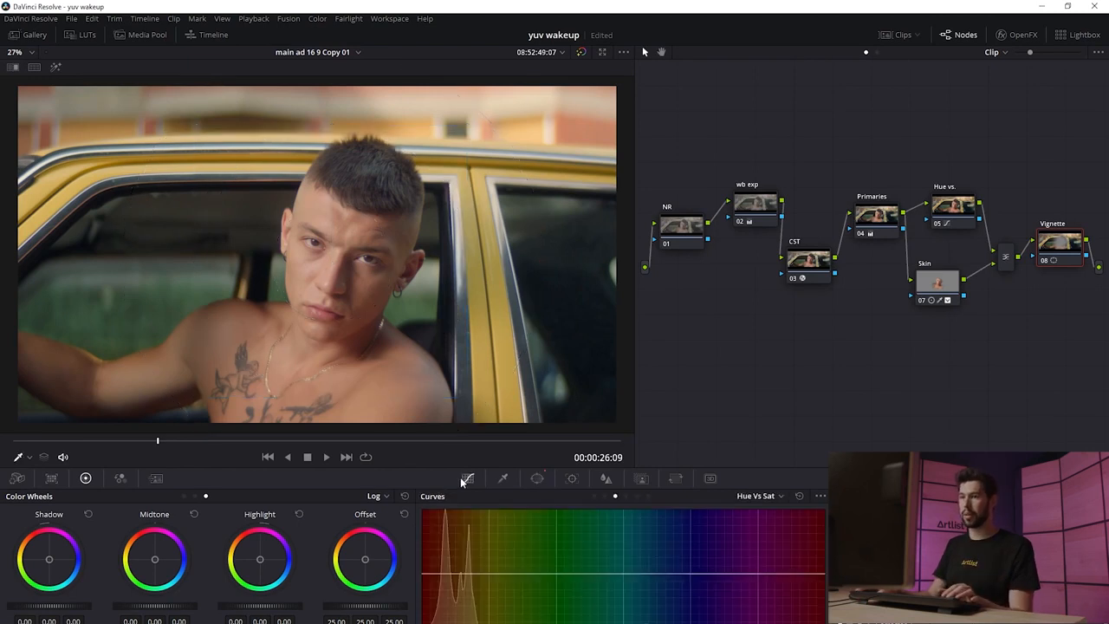
pyautogui.click(746, 494)
pyautogui.click(759, 509)
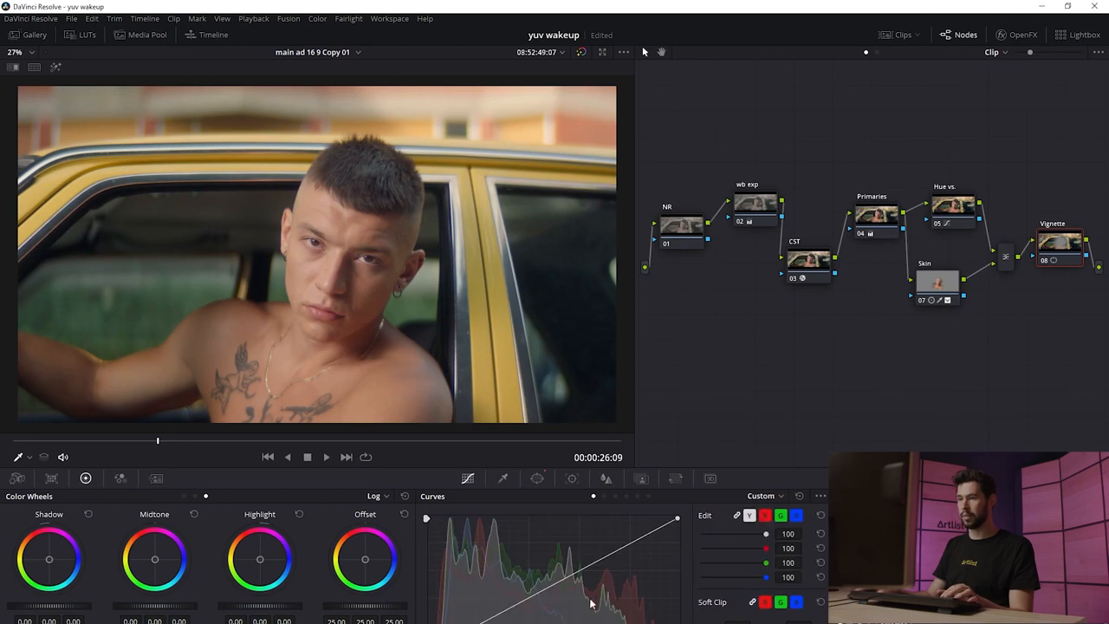
pyautogui.click(501, 616)
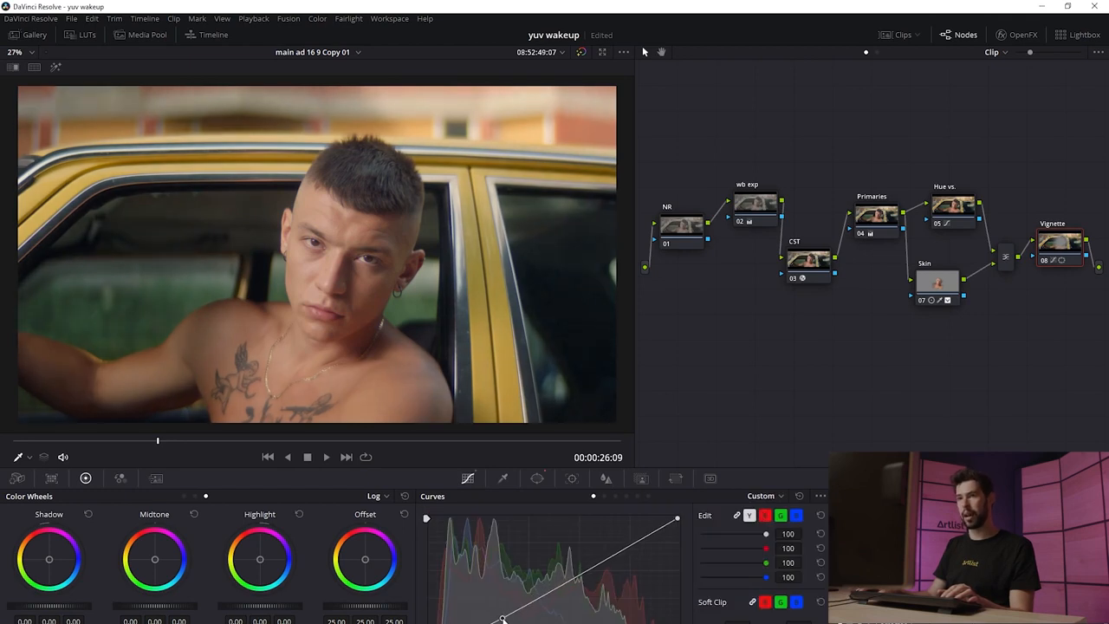
pyautogui.moveTo(521, 611); pyautogui.dragTo(523, 611)
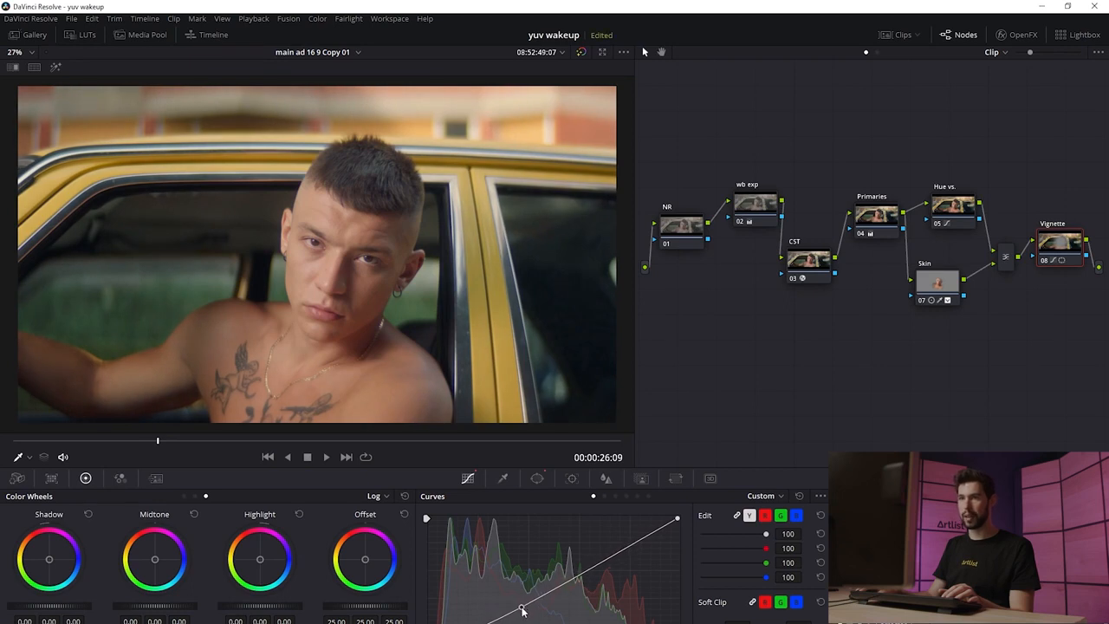
pyautogui.hotkey('ctrl', 'd')
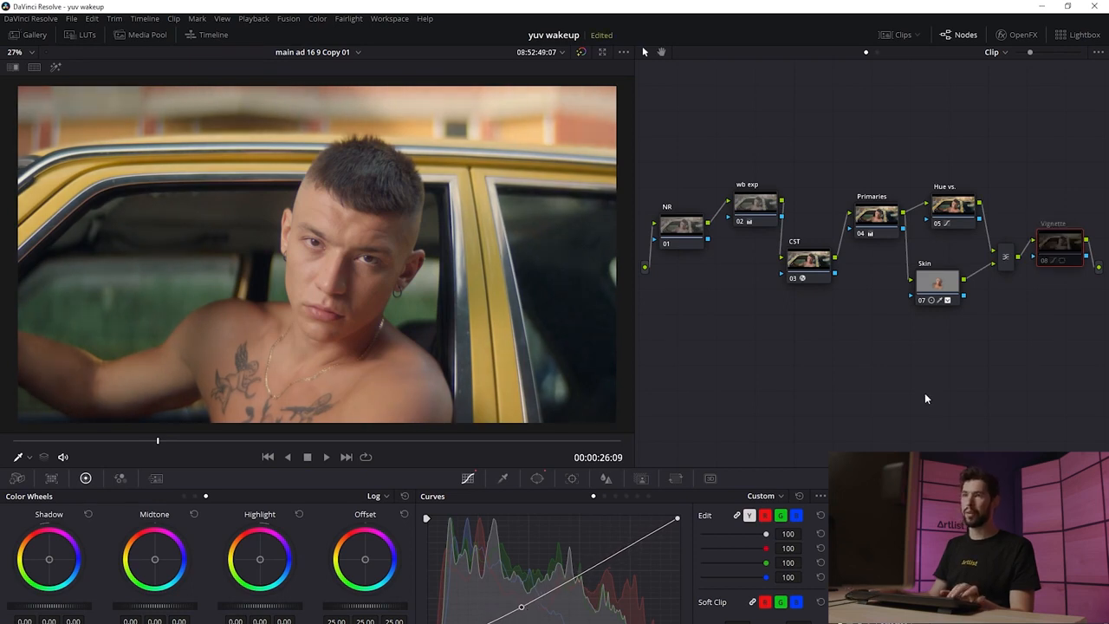
pyautogui.hotkey('ctrl', 'd')
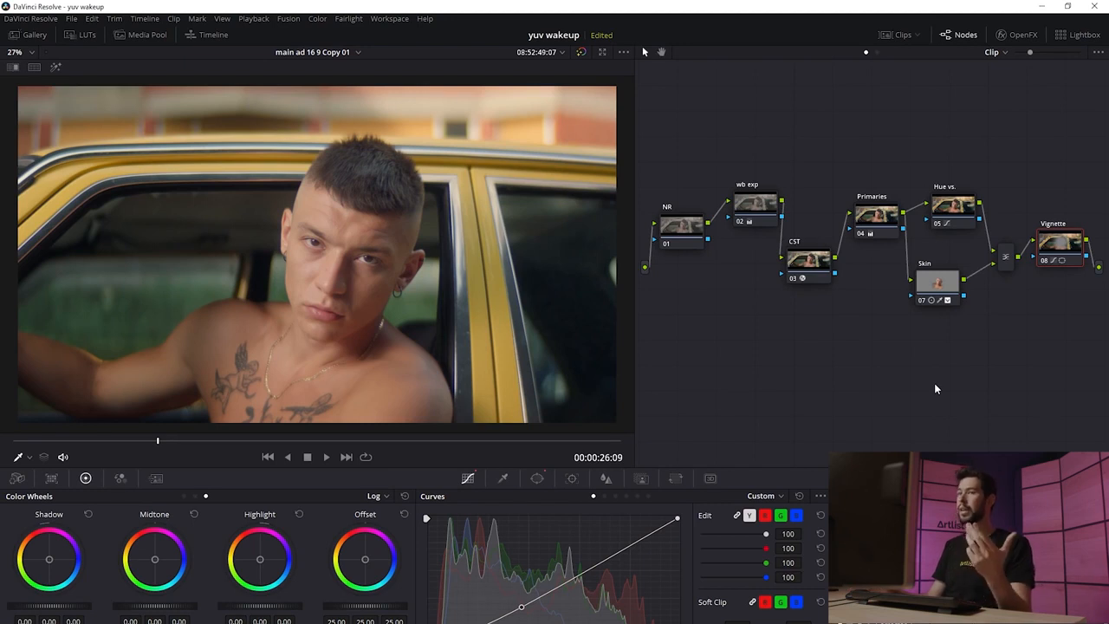
# - Add node 09 after Vignette, feed it the Vignette node's key, and invert its key input to isolate the face area
pyautogui.hotkey('alt', 's')
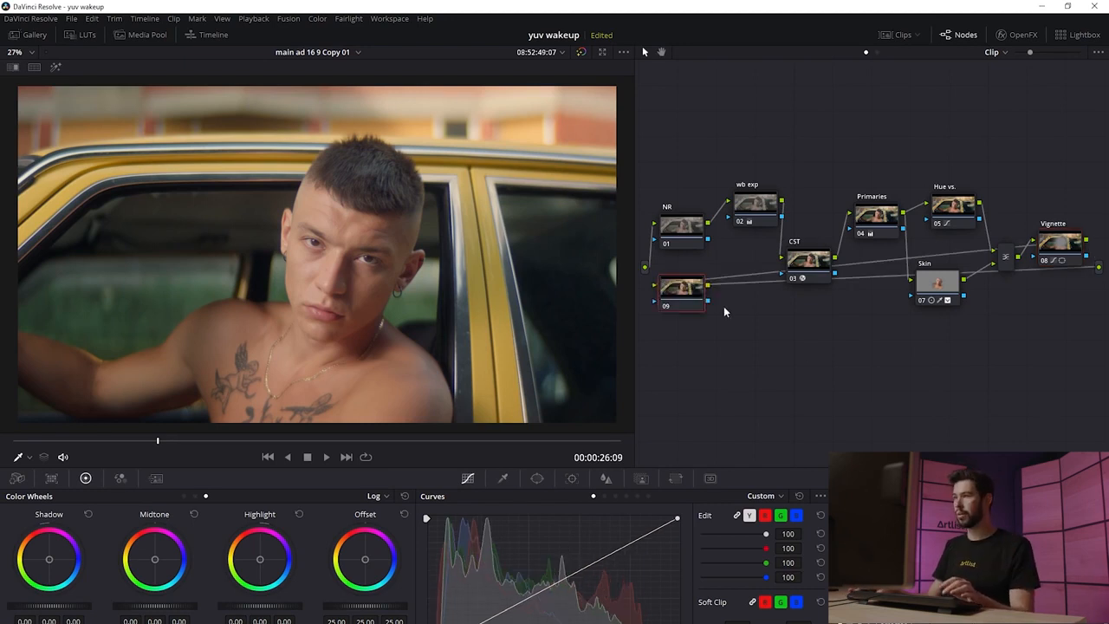
pyautogui.moveTo(686, 296); pyautogui.dragTo(910, 375)
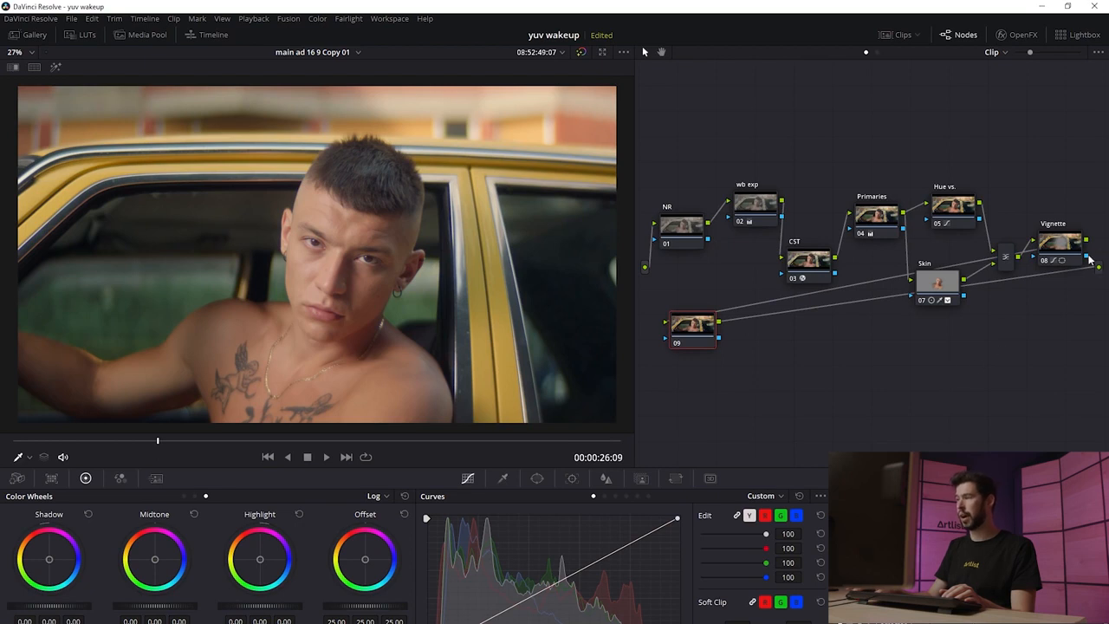
pyautogui.moveTo(1085, 260); pyautogui.dragTo(690, 329)
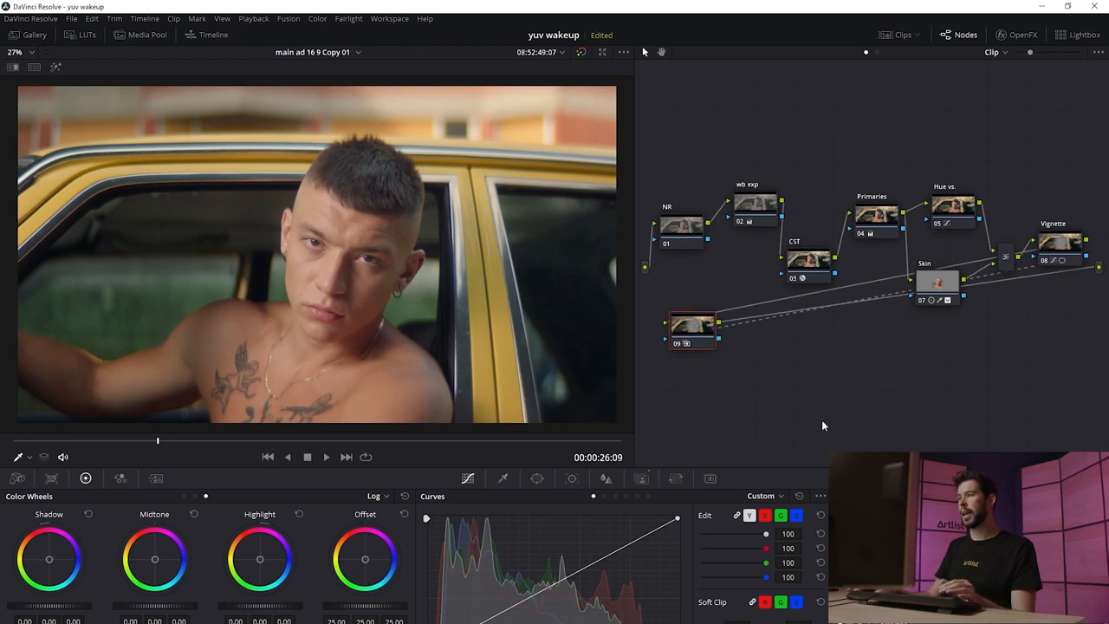
pyautogui.click(642, 479)
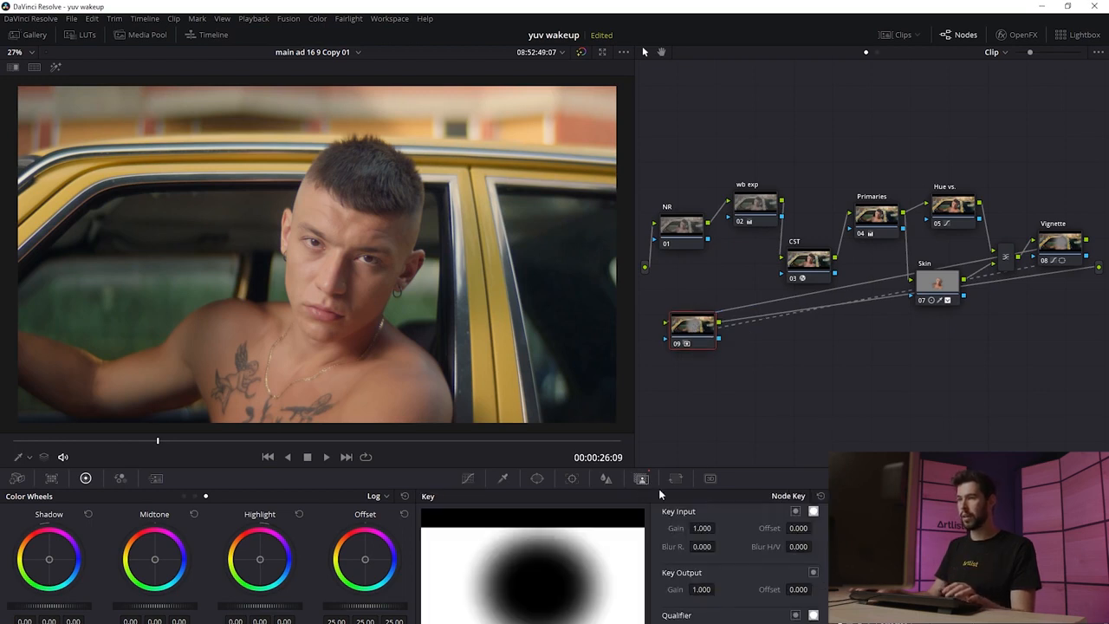
pyautogui.click(795, 512)
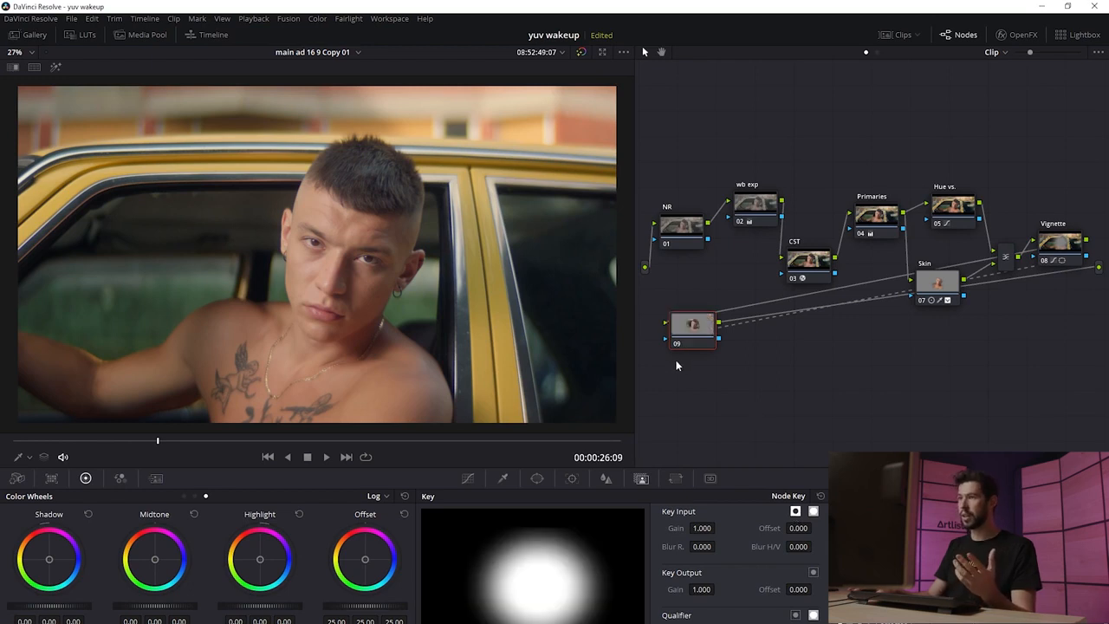
# - Slightly raise the midtones of node 09's Custom curve, and compare the image with the vignette nodes disabled and enabled
pyautogui.click(467, 479)
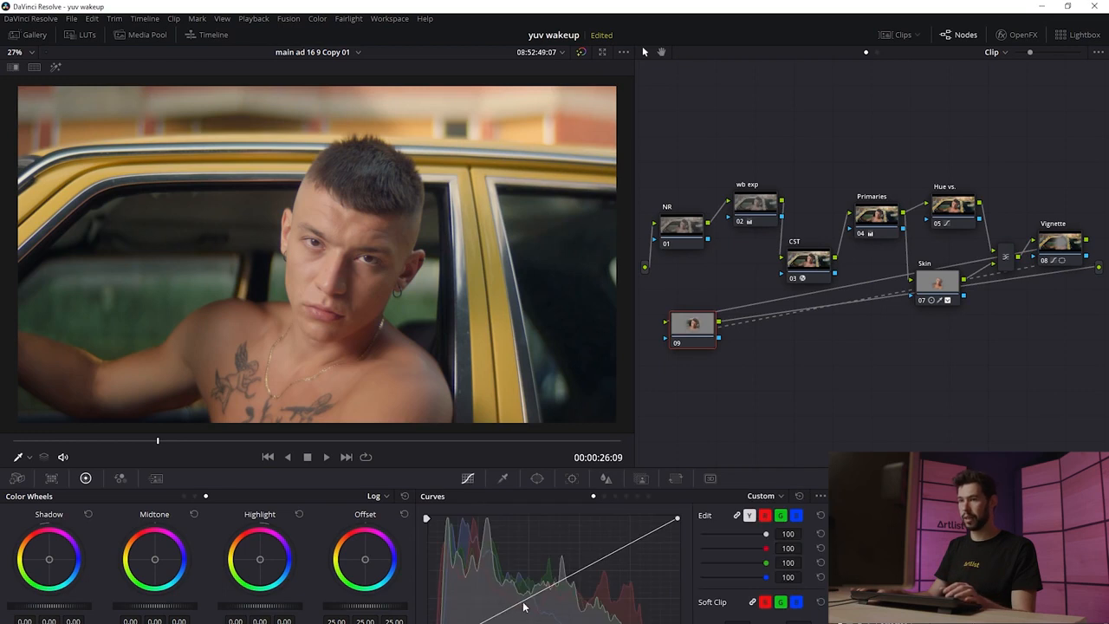
pyautogui.moveTo(512, 609); pyautogui.dragTo(507, 615)
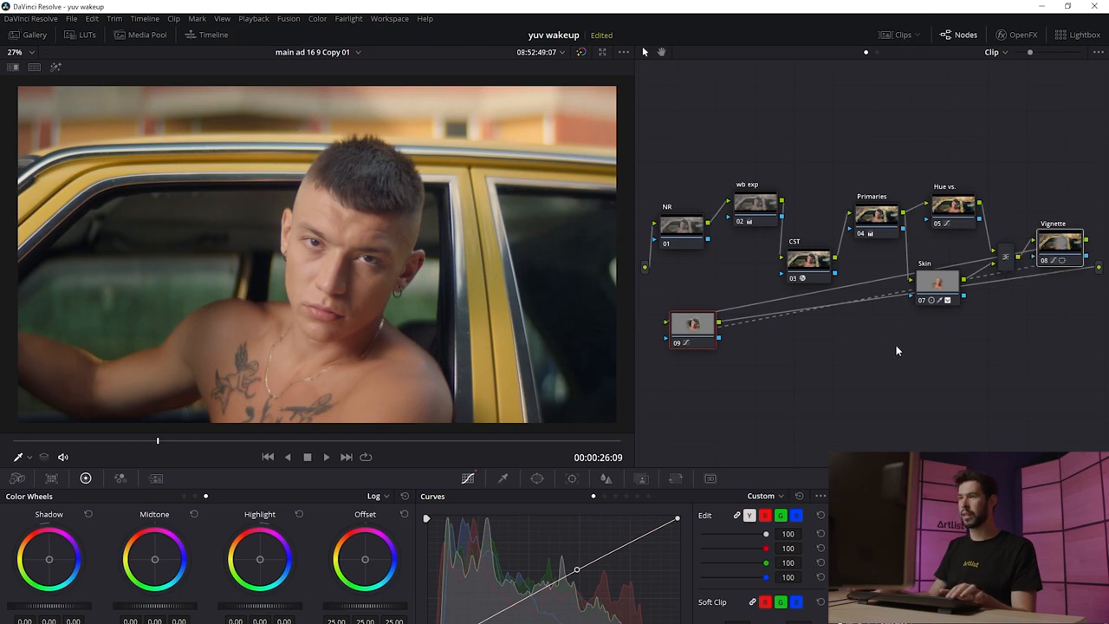
pyautogui.hotkey('ctrl', 'd')
pyautogui.hotkey('ctrl', 'd')
pyautogui.hotkey('ctrl', 'd')
pyautogui.hotkey('ctrl', 'd')
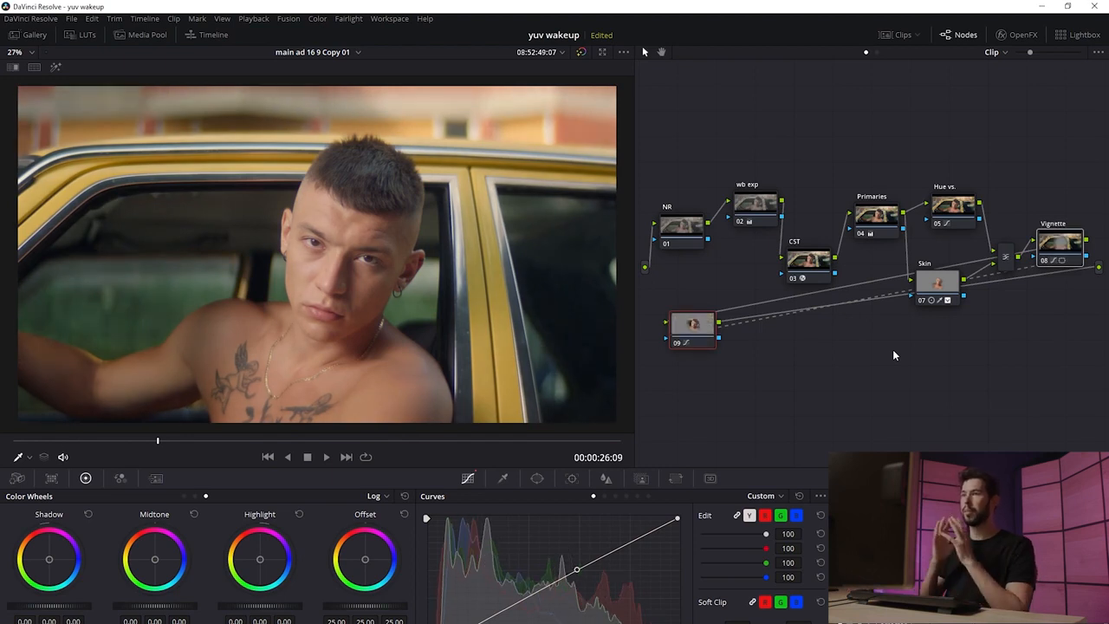
# - Compare the finished clip with the ungraded image by bypassing and restoring all grades
pyautogui.click(894, 354)
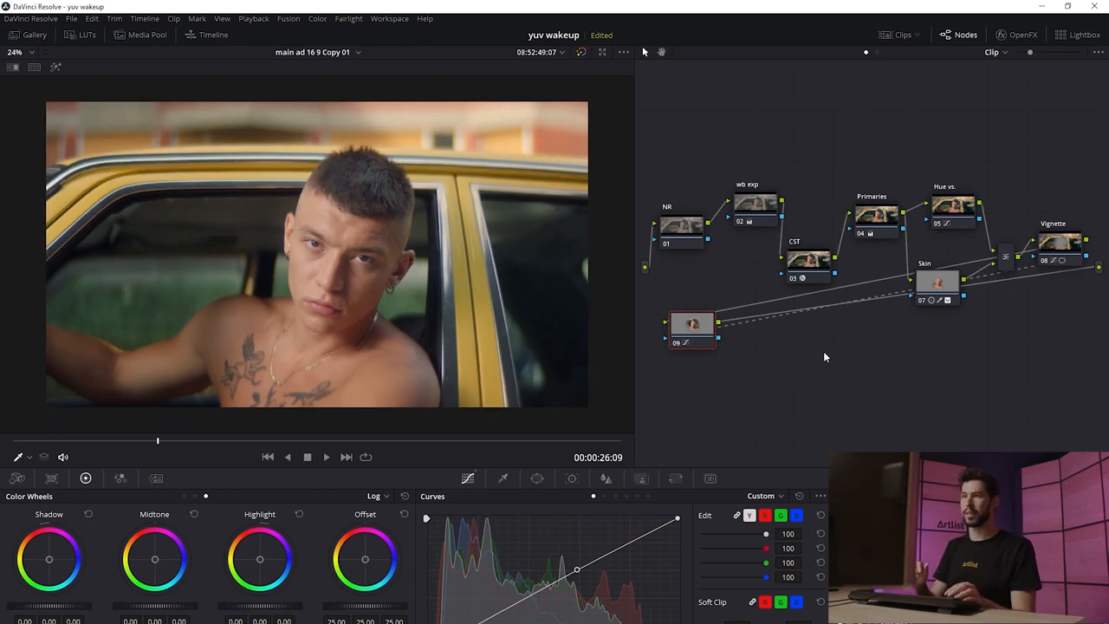
pyautogui.hotkey('alt', 'd')
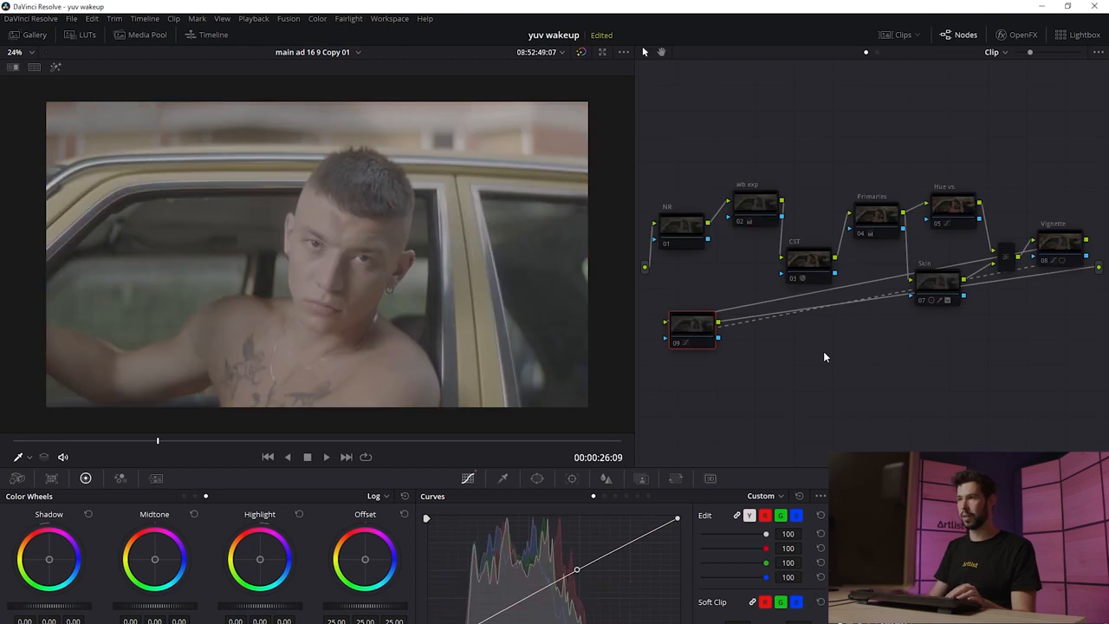
pyautogui.hotkey('alt', 'd')
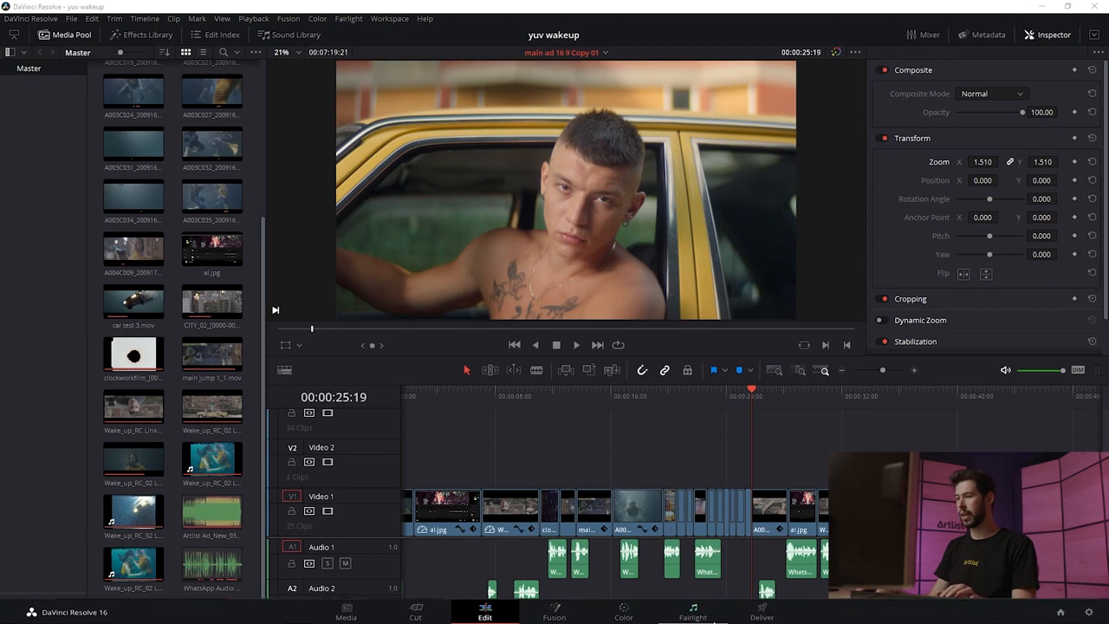
# - Open the delivery page and select the Premiere XML render preset
pyautogui.click(761, 615)
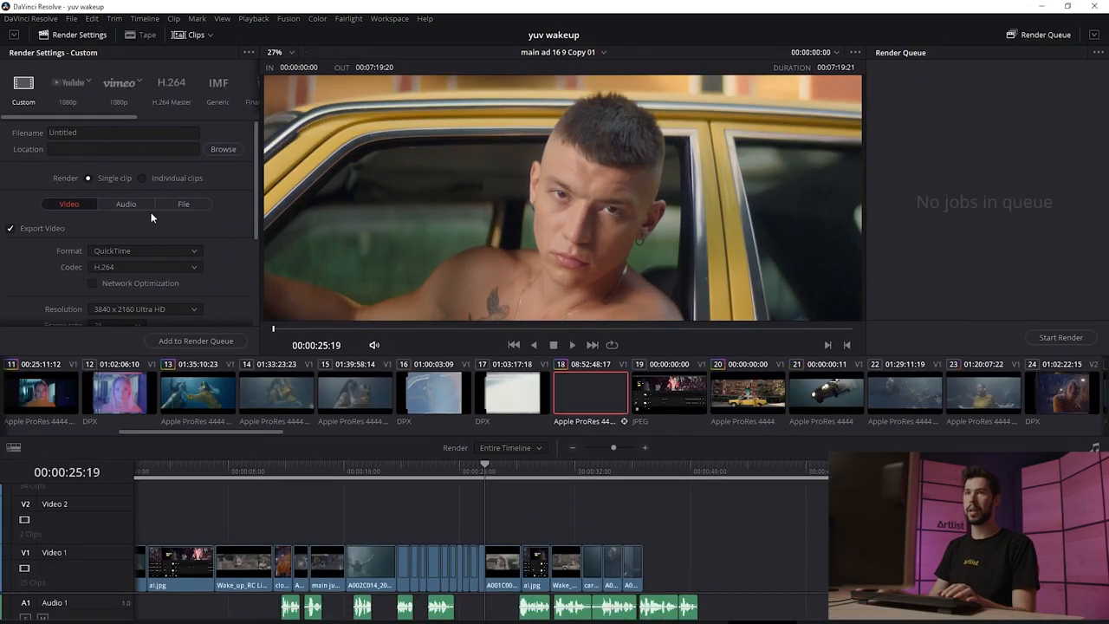
pyautogui.moveTo(83, 117); pyautogui.dragTo(186, 123)
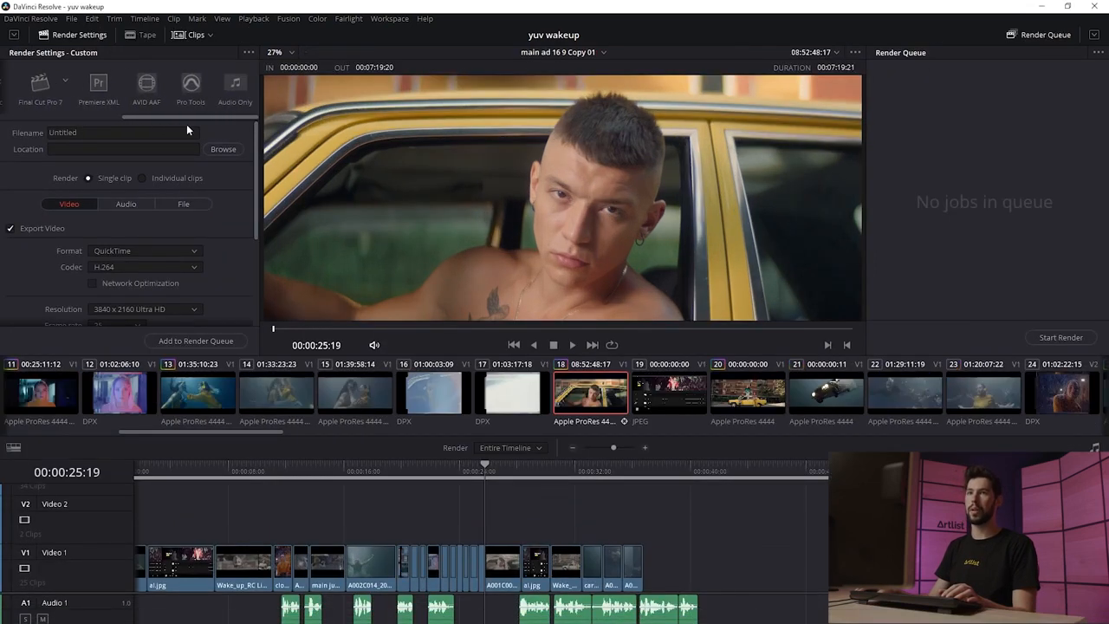
pyautogui.click(99, 87)
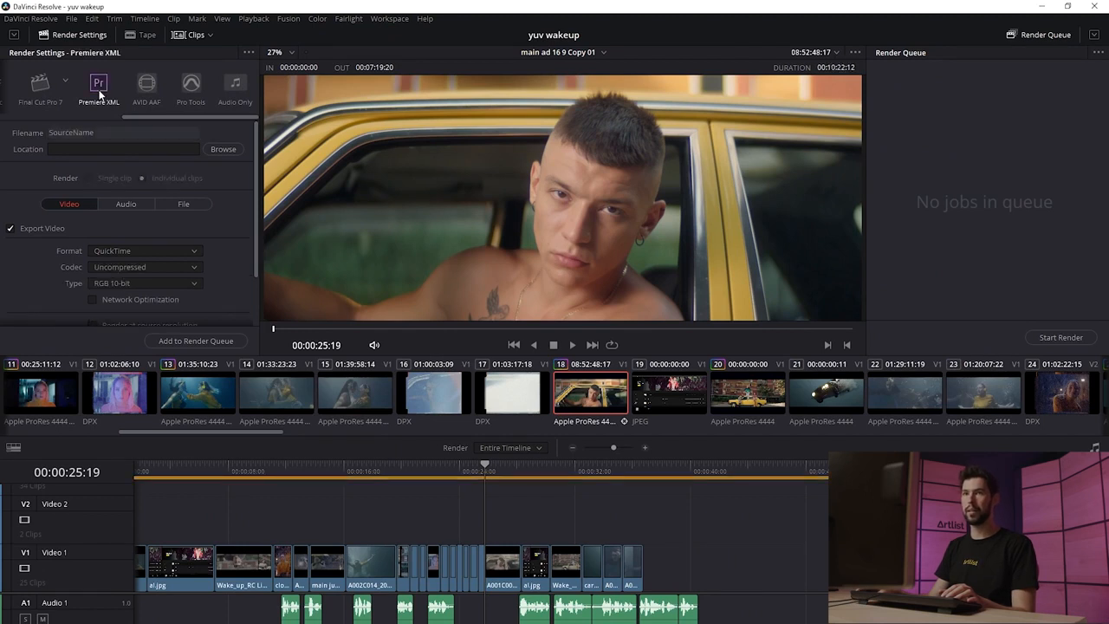
# - Create a folder named From Resolve inside the Color folder and set it as the render location
pyautogui.click(228, 149)
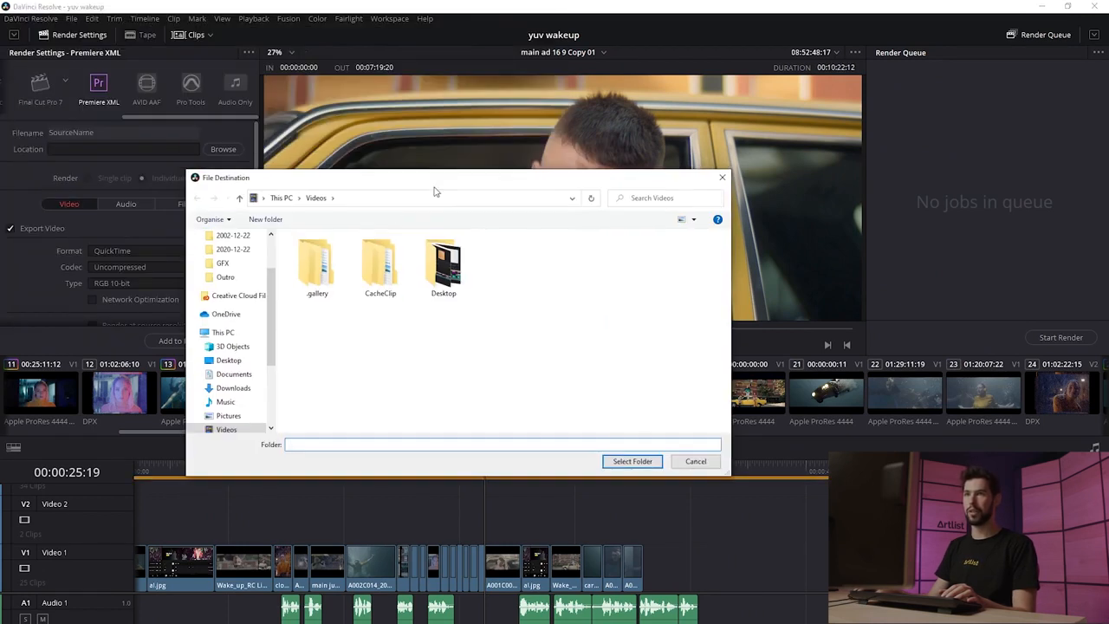
pyautogui.doubleClick(323, 274)
pyautogui.rightClick(403, 302)
pyautogui.moveTo(498, 421)
pyautogui.click(537, 424)
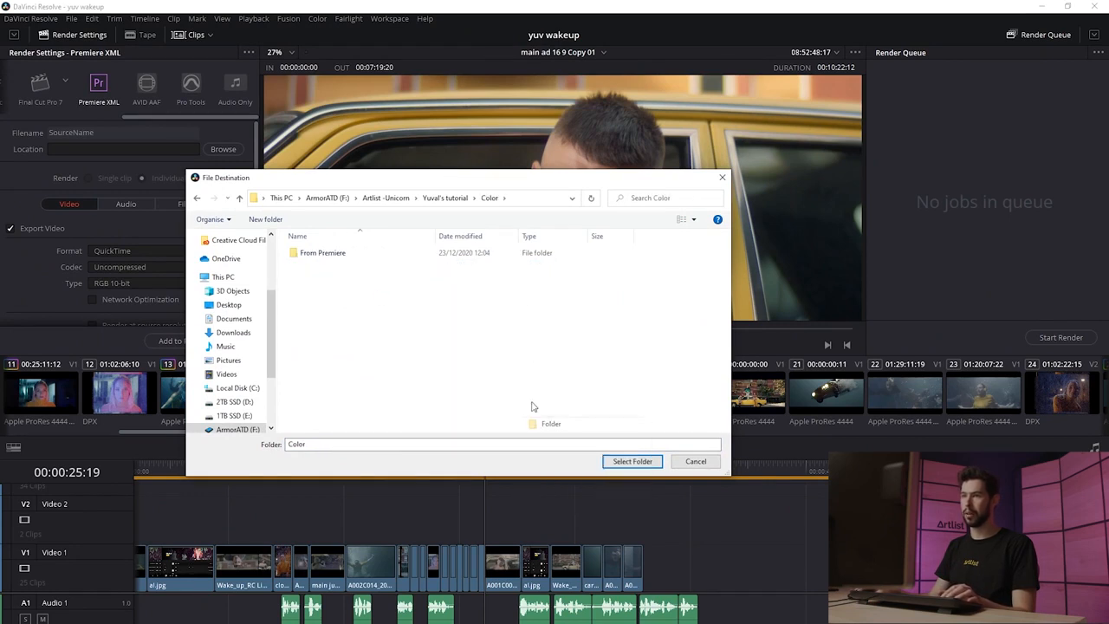
pyautogui.write('From Resolve')
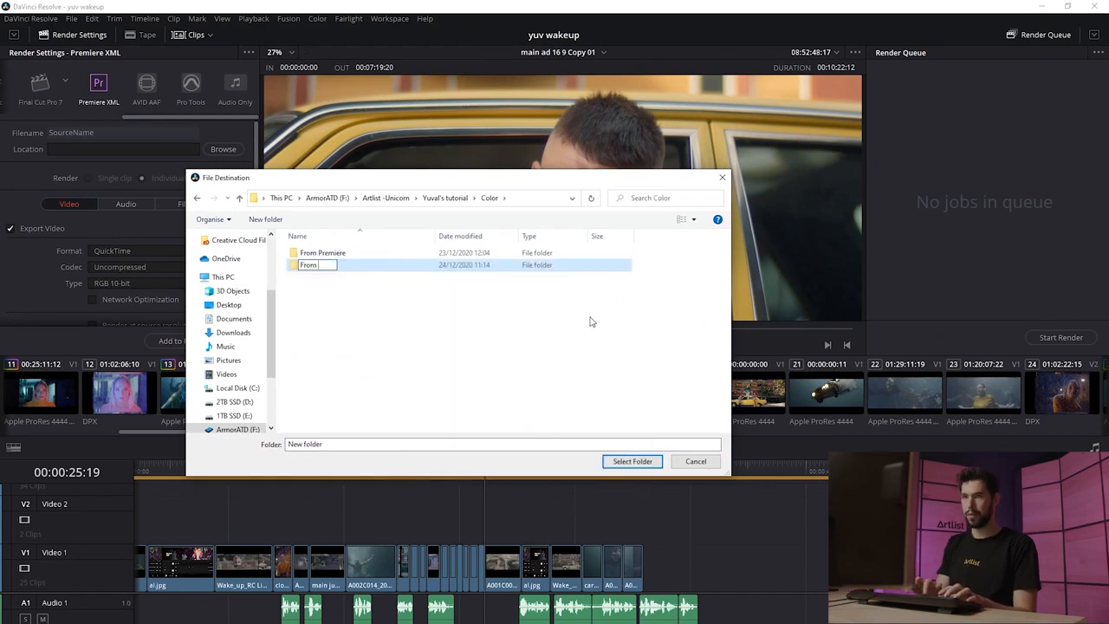
pyautogui.click(619, 460)
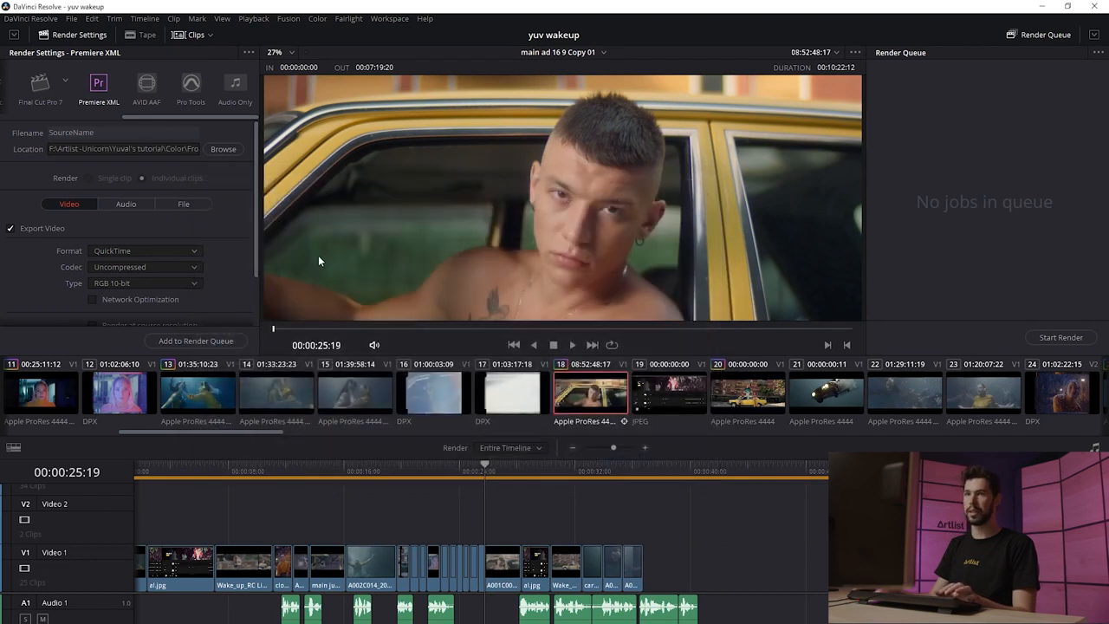
pyautogui.scroll(-2, 245, 211)
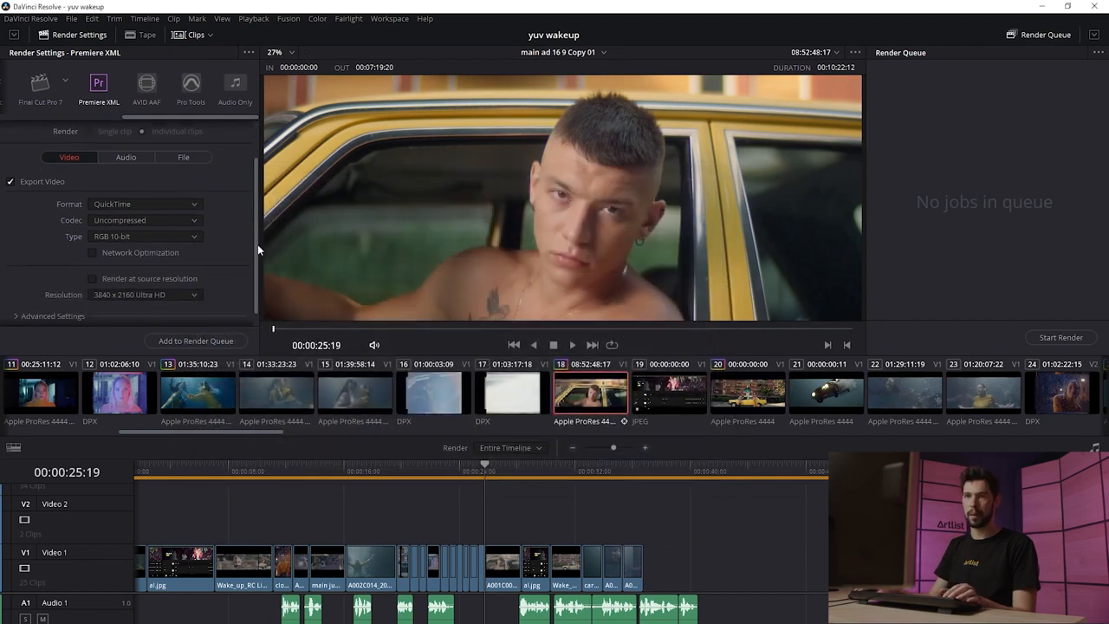
# - Set the render's video codec to DNxHD and turn off audio export
pyautogui.click(186, 218)
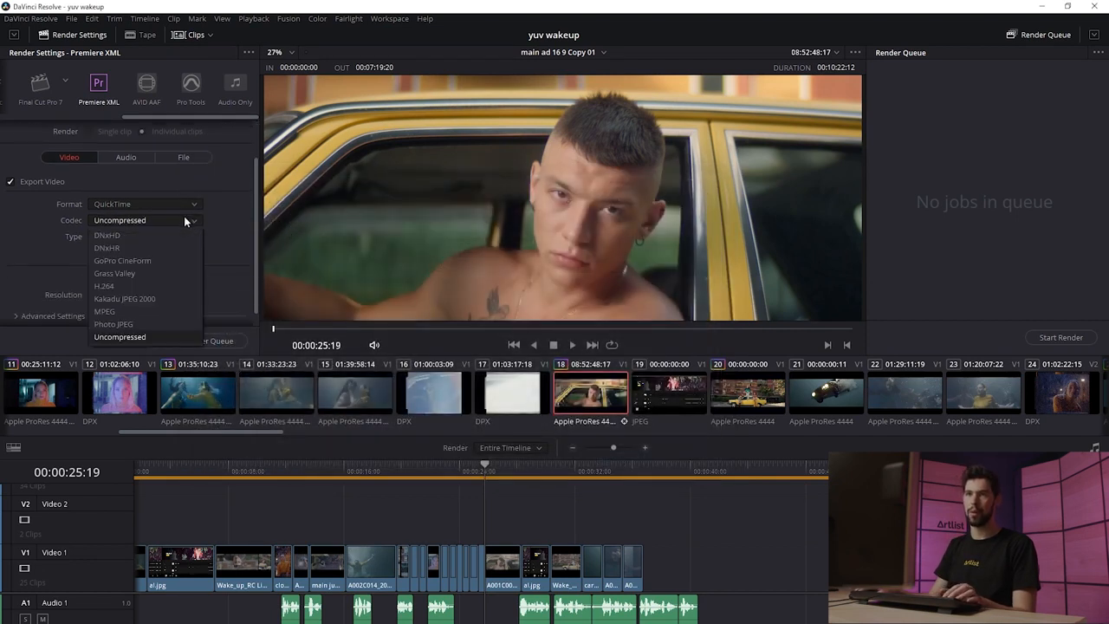
pyautogui.click(133, 234)
pyautogui.scroll(1, 200, 216)
pyautogui.click(131, 192)
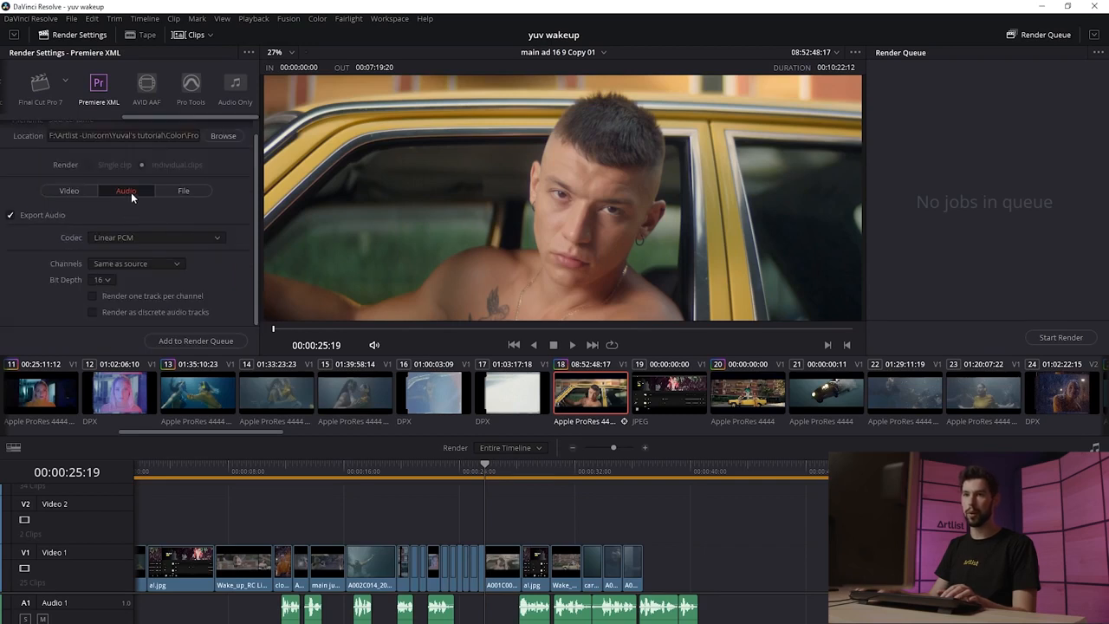
pyautogui.click(10, 216)
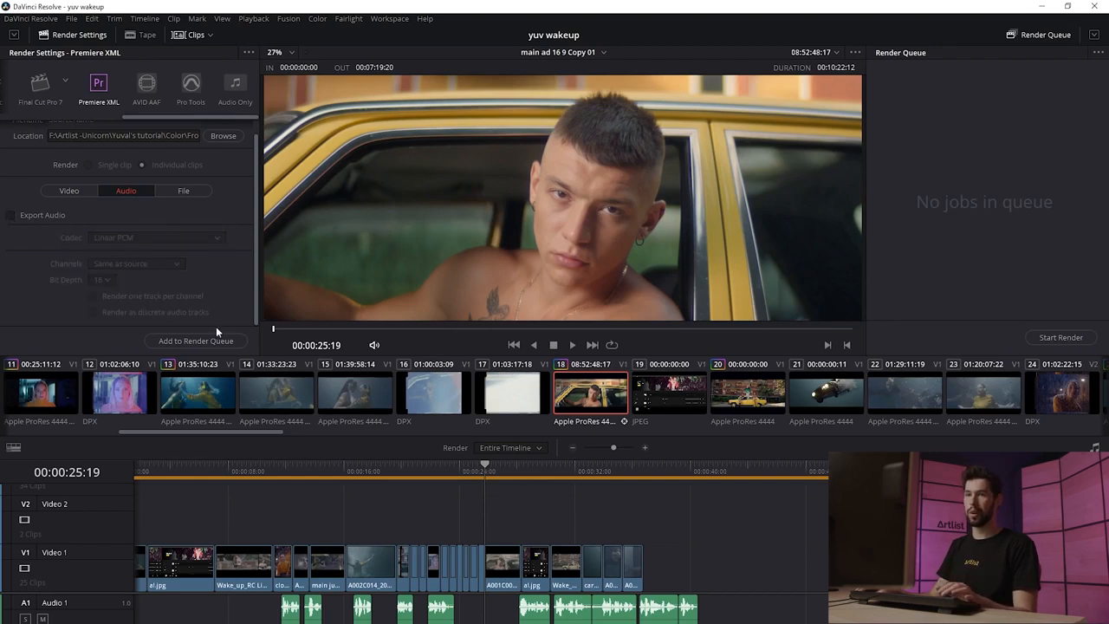
# - Add the Premiere XML job to the render queue and start rendering it
pyautogui.click(190, 344)
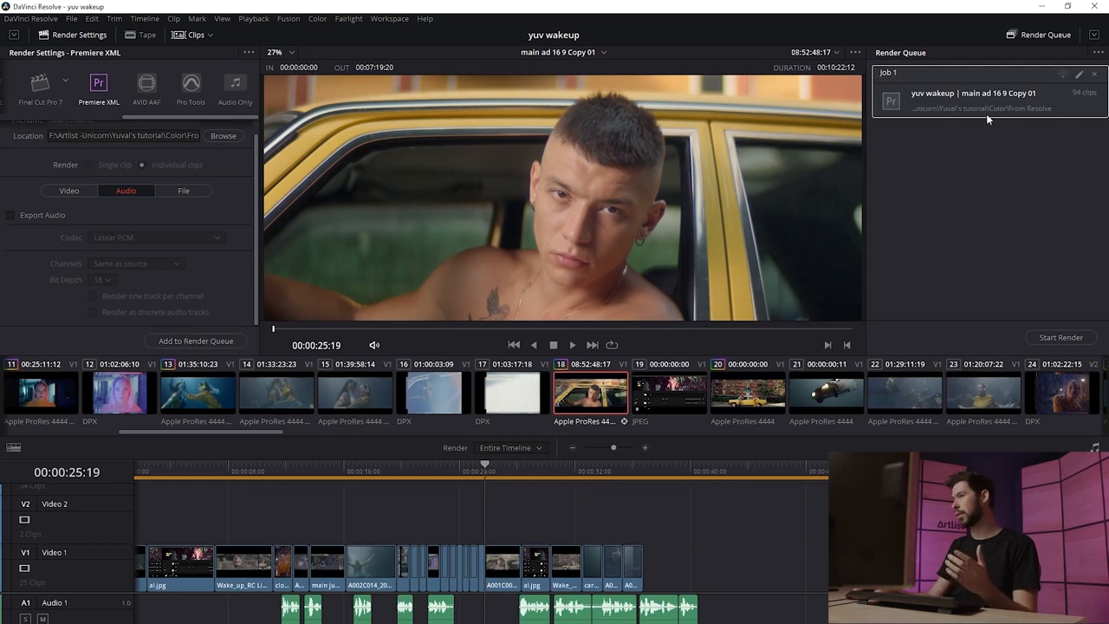
pyautogui.click(1059, 338)
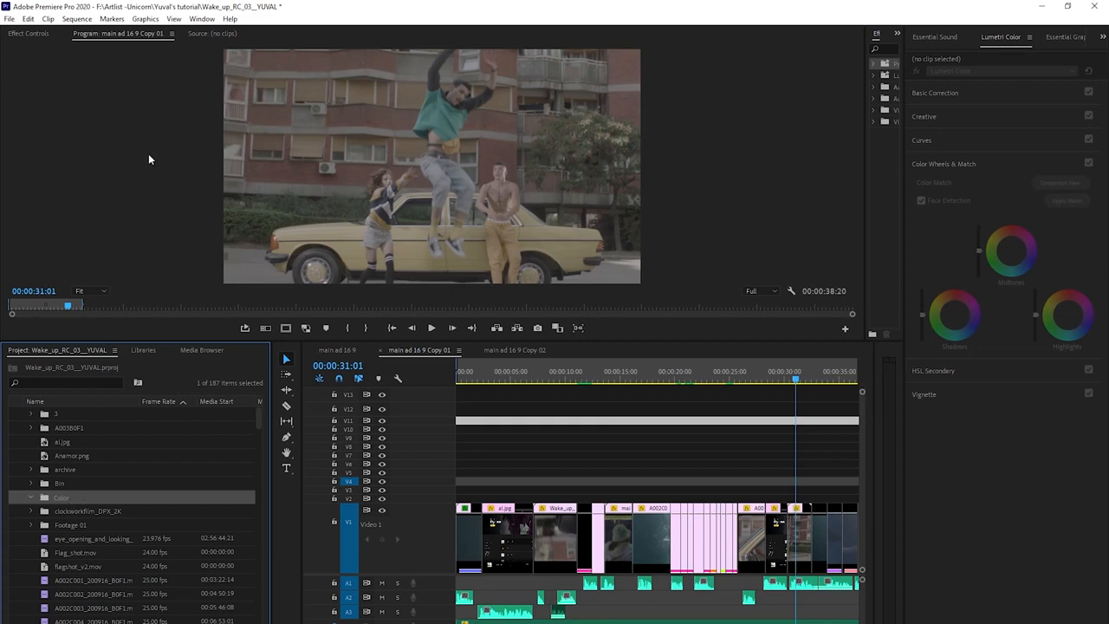
# - Switch to Premiere Pro and import the main ad 16 9 Copy 01.20201224112056 XML file from the From Resolve folder
pyautogui.click(10, 18)
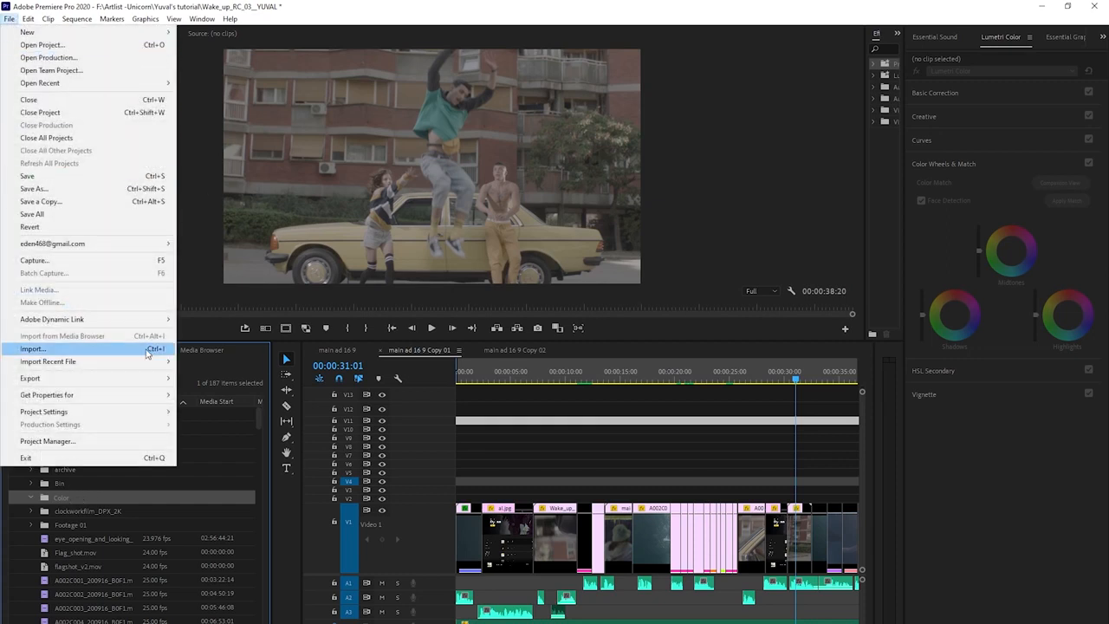
pyautogui.click(146, 350)
pyautogui.click(260, 260)
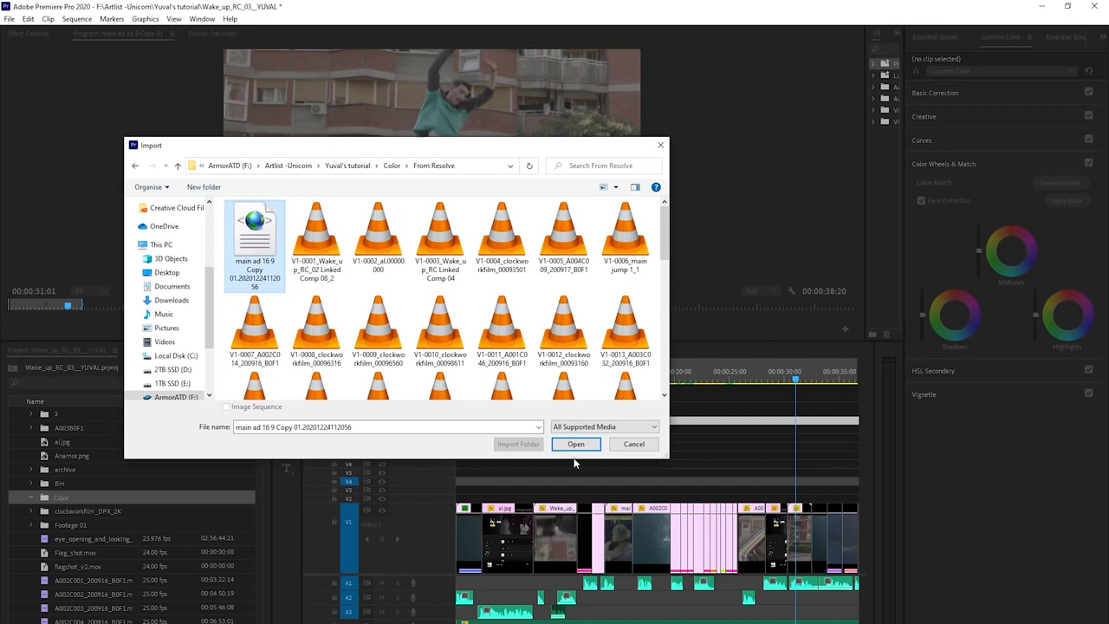
pyautogui.click(569, 445)
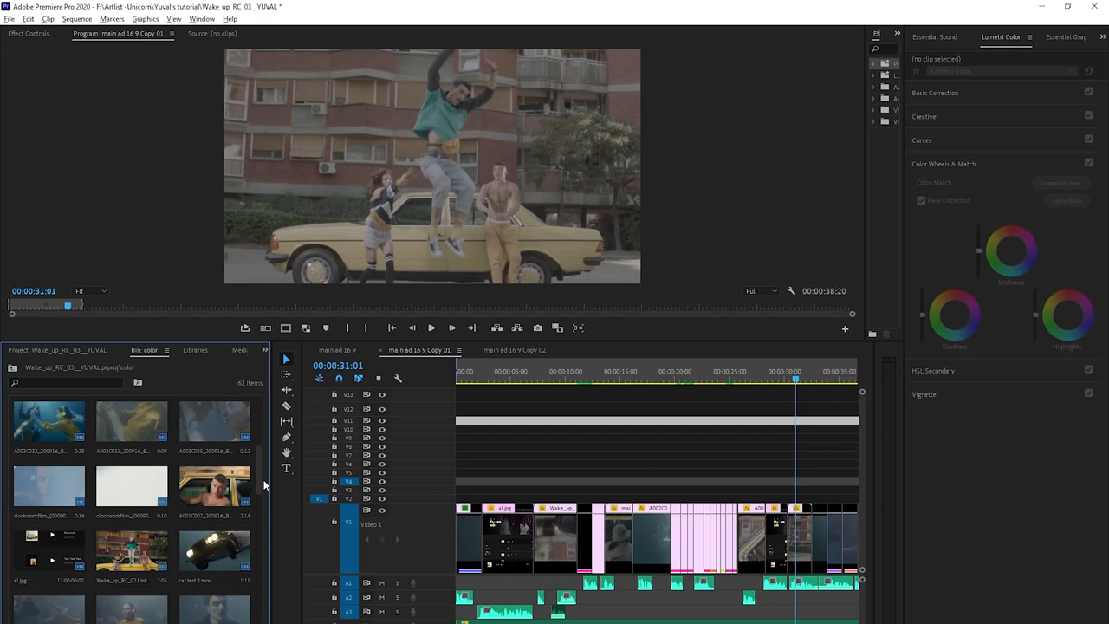
# - Filter the color bin for "seq" to open the imported Resolve sequence, and scrub its timeline back to near the start
pyautogui.click(87, 383)
pyautogui.write('seq')
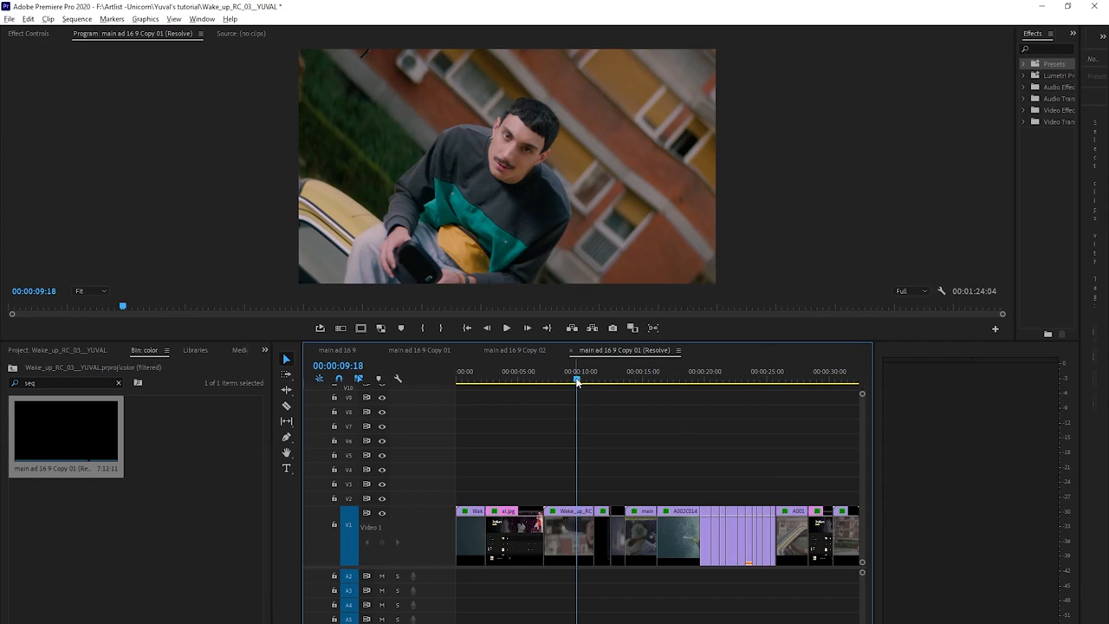
pyautogui.moveTo(576, 380); pyautogui.dragTo(568, 382)
pyautogui.click(466, 380)
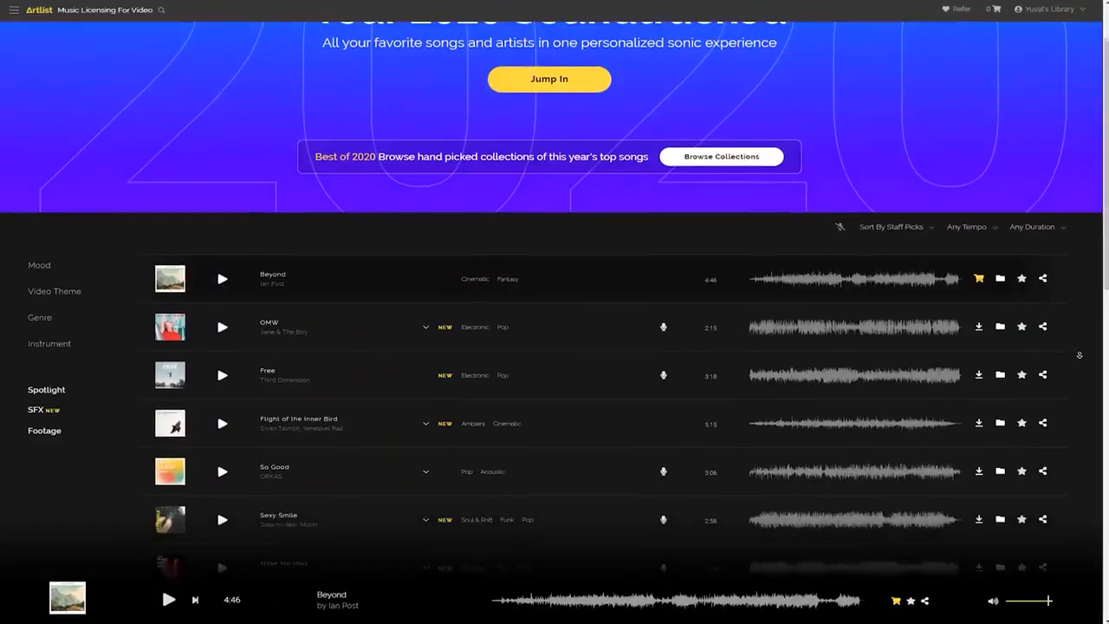
pyautogui.scroll(-1, 1081, 355)
pyautogui.scroll(-4, 1082, 355)
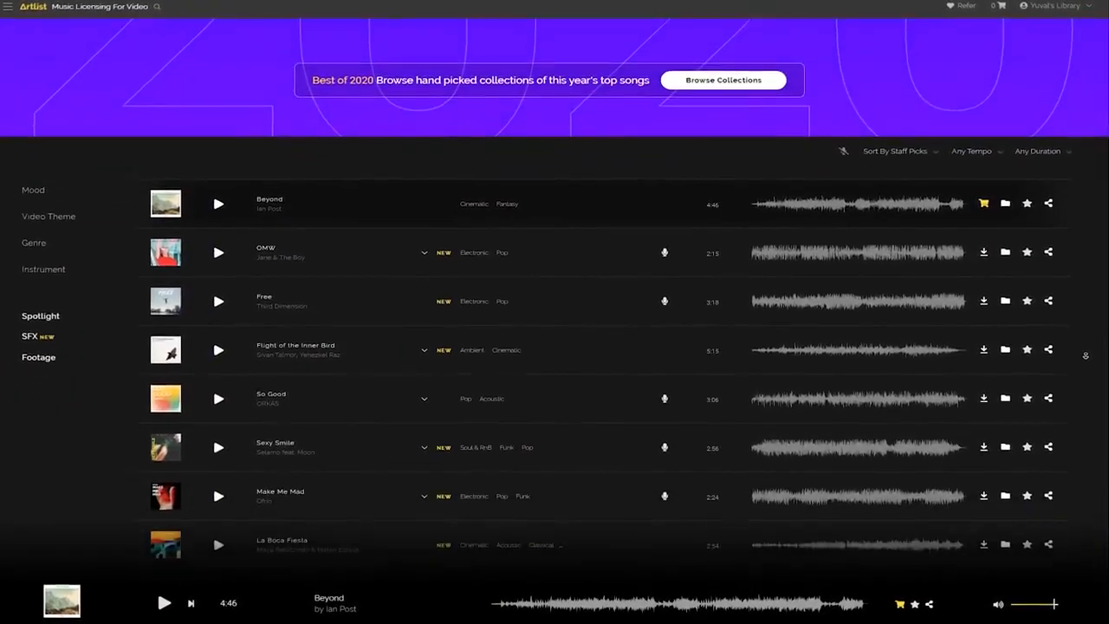
pyautogui.scroll(-3, 1095, 355)
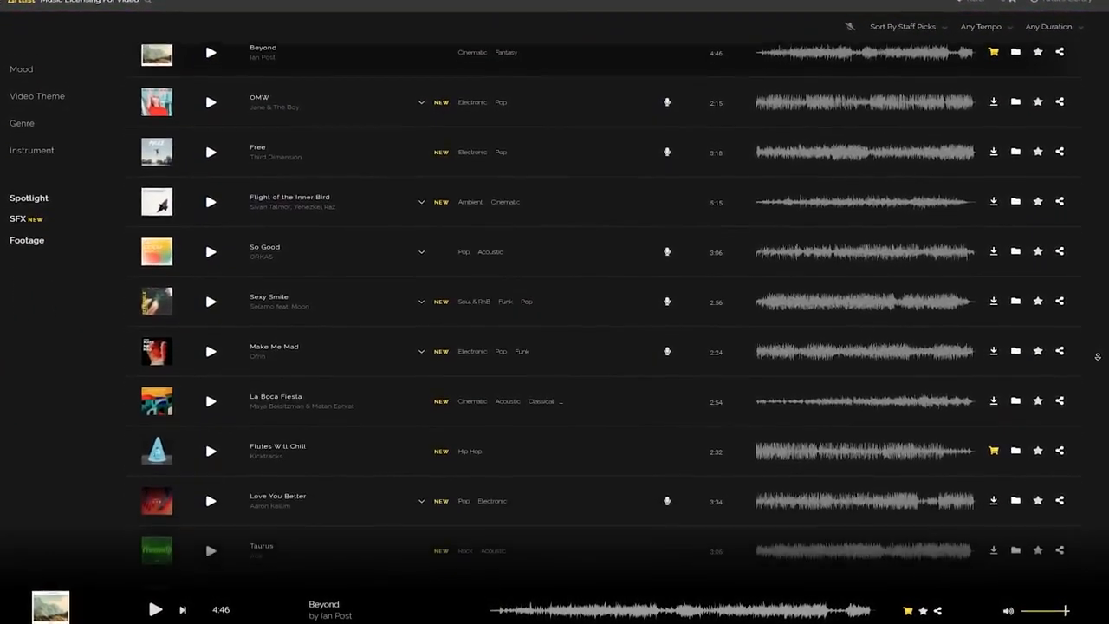